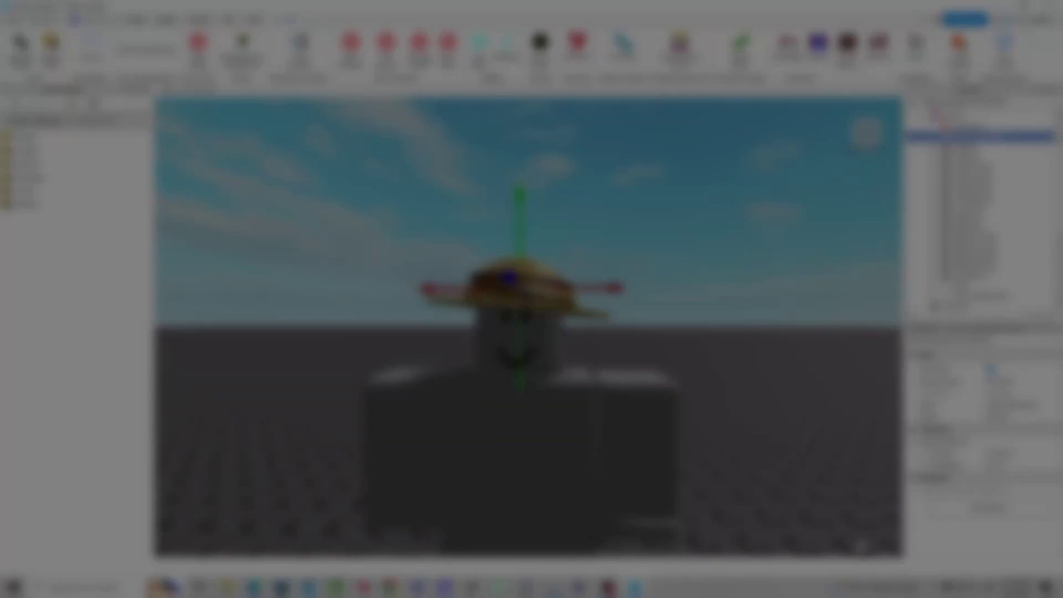
- Delete the default cube from the scene
{"action": "key", "text": "Escape"}
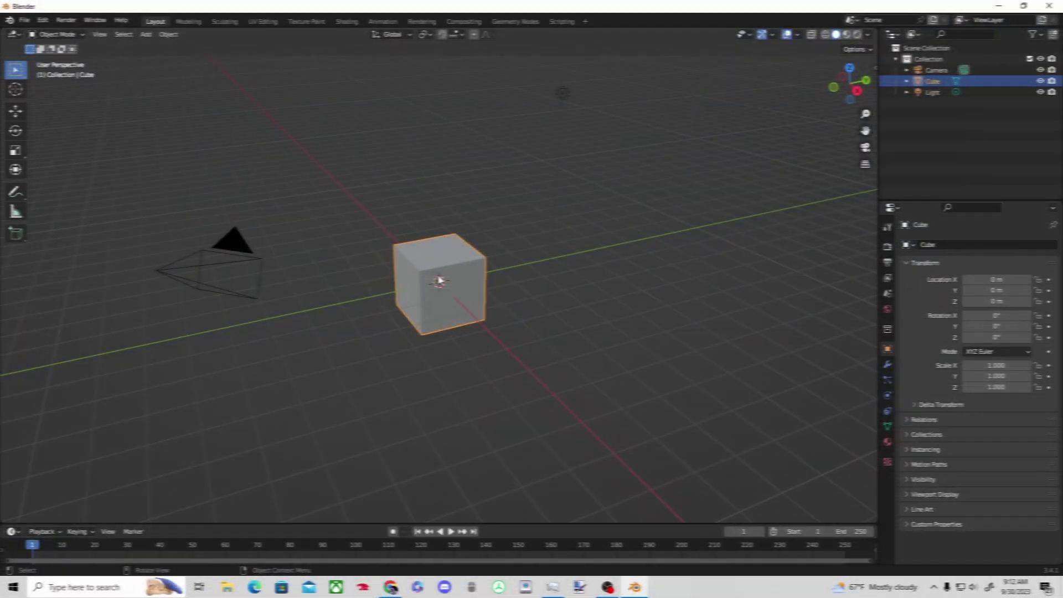
{"action": "left_click_drag", "start_coordinate": [584, 280], "coordinate": [559, 274]}
{"action": "mouse_move", "coordinate": [526, 254]}
{"action": "middle_mouse_down"}
{"action": "mouse_move", "coordinate": [580, 261]}
{"action": "mouse_move", "coordinate": [341, 393]}
{"action": "mouse_move", "coordinate": [521, 260]}
{"action": "middle_mouse_up"}
{"action": "left_click", "coordinate": [460, 273]}
{"action": "key", "text": "Delete"}
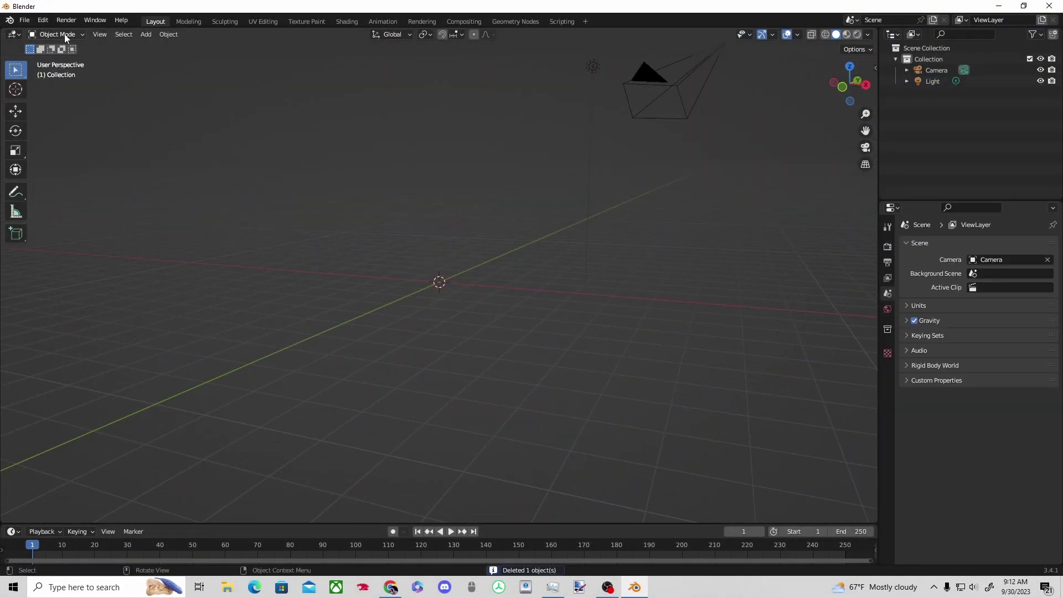
- Add a UV Sphere mesh at the scene origin
{"action": "left_click", "coordinate": [143, 34]}
{"action": "mouse_move", "coordinate": [159, 49]}
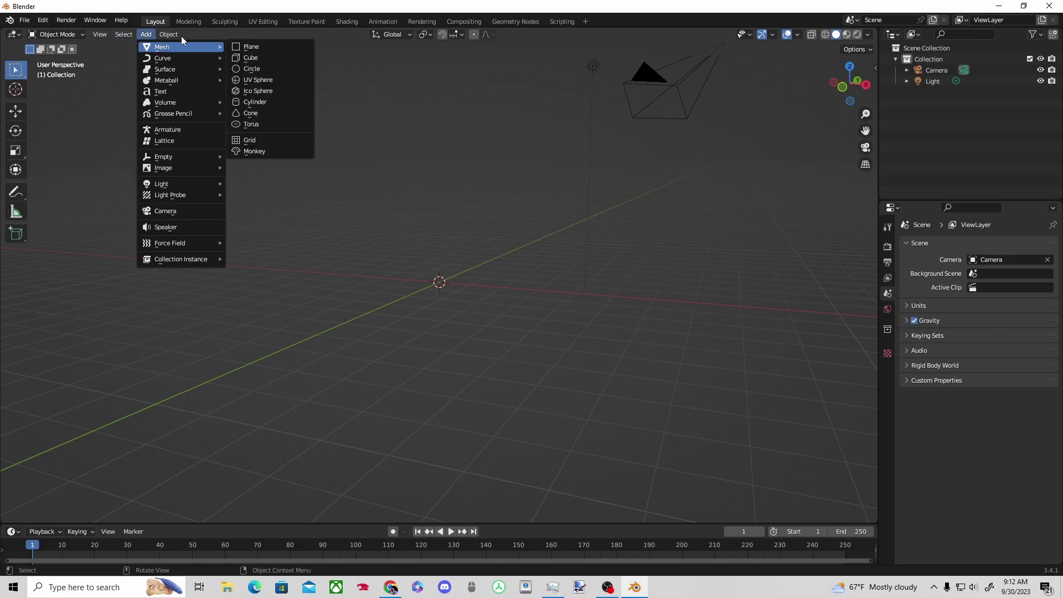
{"action": "left_click", "coordinate": [258, 80]}
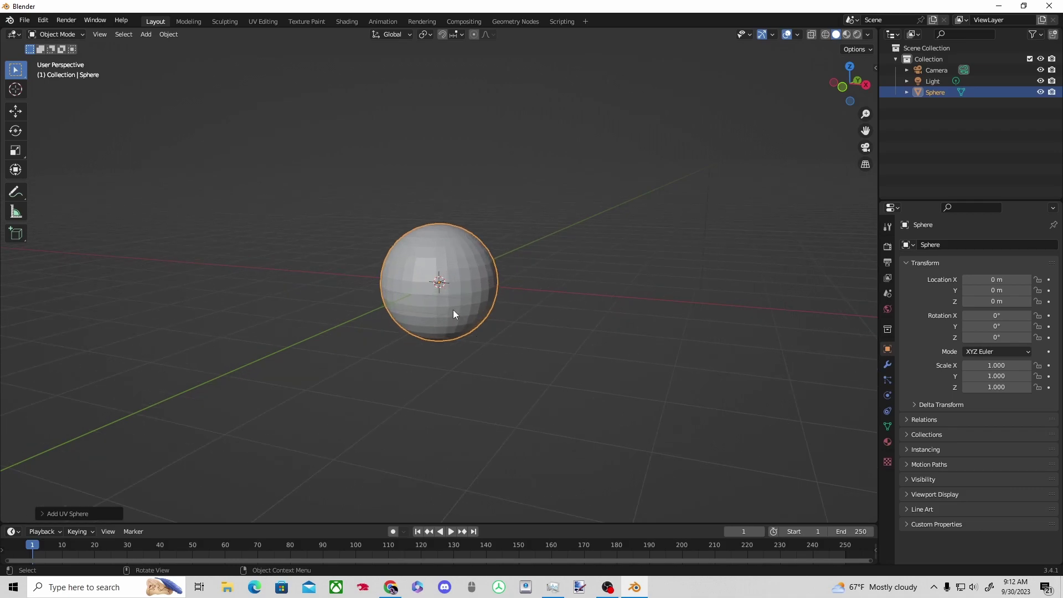
- Enter Edit Mode on the sphere and box-select the first group of vertices in its lower half
{"action": "scroll", "coordinate": [453, 314], "scroll_direction": "up", "scroll_amount": 1}
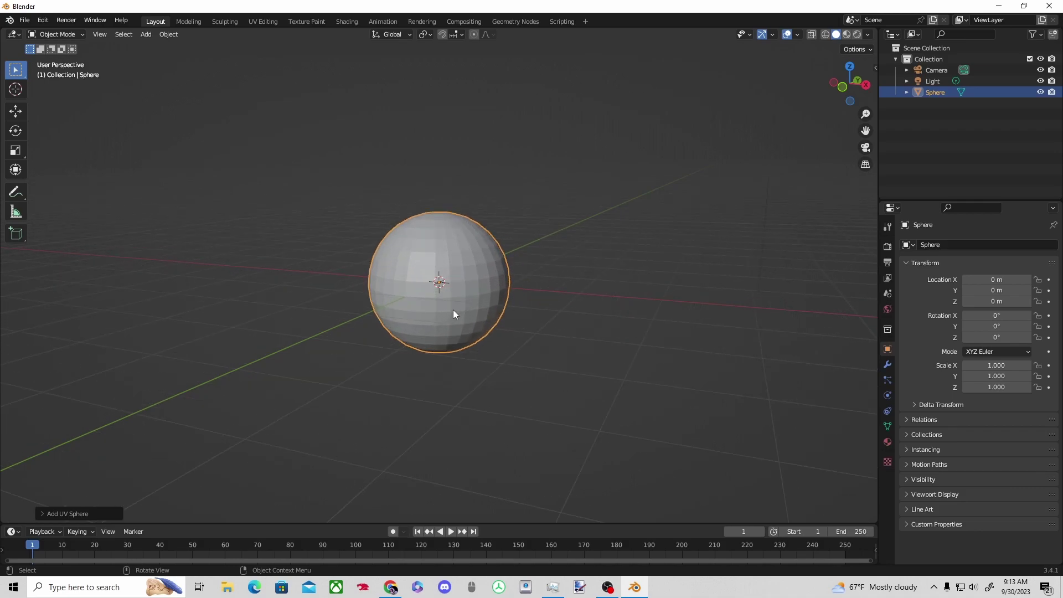
{"action": "scroll", "coordinate": [453, 313], "scroll_direction": "up", "scroll_amount": 1}
{"action": "left_click", "coordinate": [56, 35]}
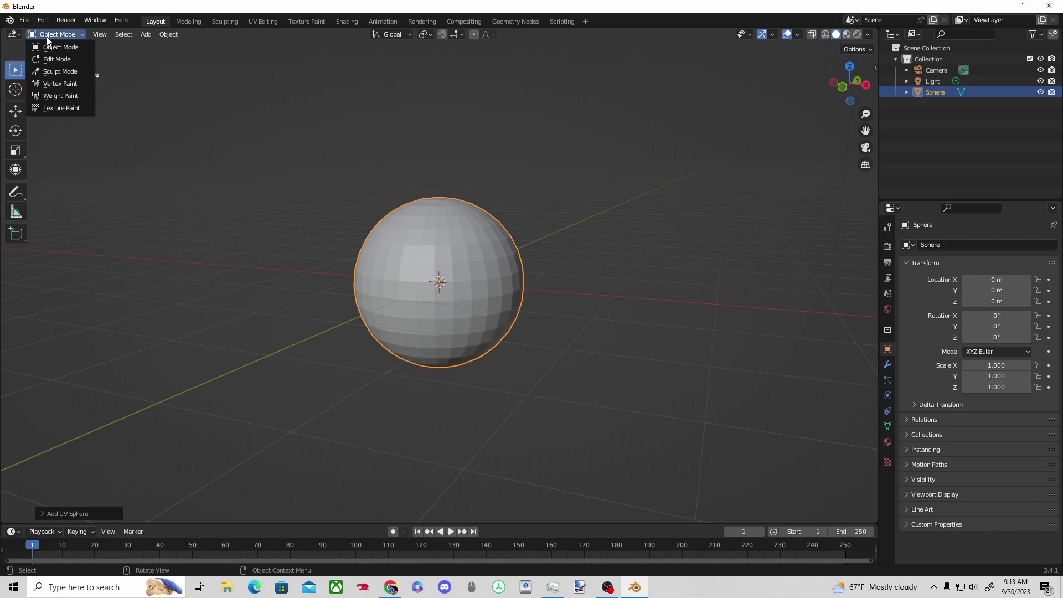
{"action": "left_click", "coordinate": [53, 49]}
{"action": "middle_click_drag", "start_coordinate": [543, 264], "coordinate": [594, 250]}
{"action": "left_click", "coordinate": [567, 251]}
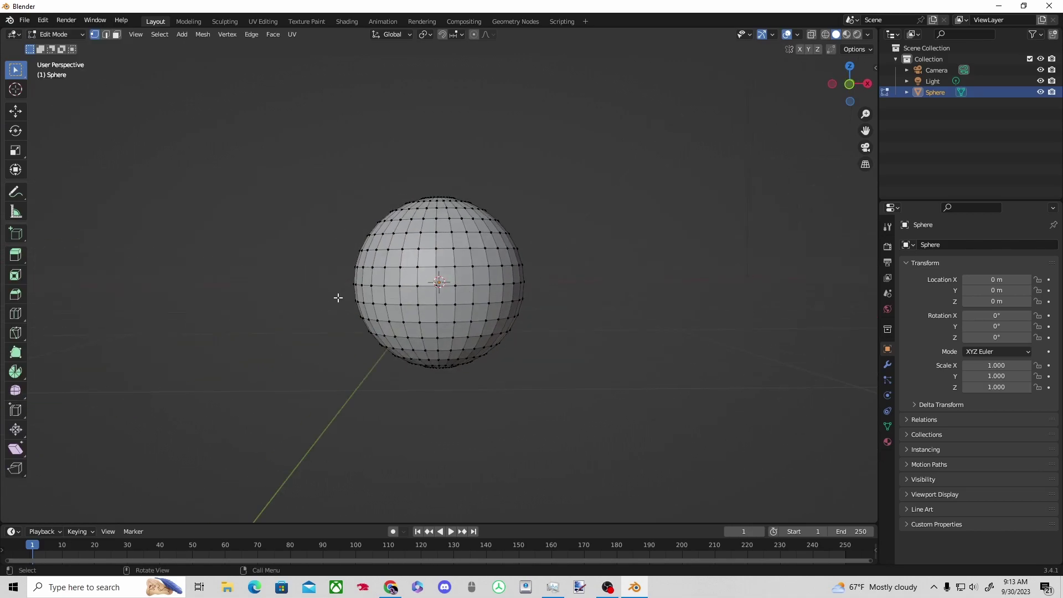
{"action": "left_click_drag", "start_coordinate": [405, 294], "coordinate": [574, 372]}
{"action": "middle_click_drag", "start_coordinate": [575, 340], "coordinate": [432, 343]}
{"action": "left_click_drag", "start_coordinate": [334, 286], "coordinate": [562, 376], "text": "shift"}
{"action": "left_click_drag", "start_coordinate": [324, 284], "coordinate": [541, 321], "text": "shift"}
{"action": "left_click_drag", "start_coordinate": [333, 283], "coordinate": [636, 343]}
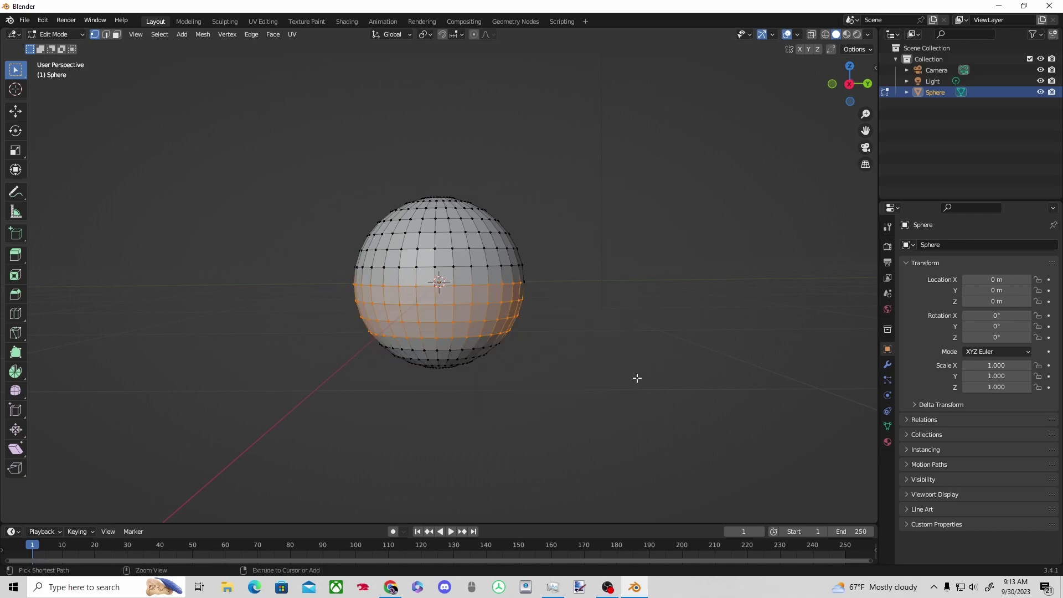
{"action": "key", "text": "ctrl+z"}
{"action": "key", "text": "ctrl+z"}
{"action": "key", "text": "ctrl+z"}
- Add the remaining lower-half vertices around the sphere to the selection and dissolve them all to make an upper dome
{"action": "left_click_drag", "start_coordinate": [427, 280], "coordinate": [597, 339], "text": "shift"}
{"action": "middle_click_drag", "start_coordinate": [596, 338], "coordinate": [302, 311]}
{"action": "left_click_drag", "start_coordinate": [392, 241], "coordinate": [528, 320], "text": "shift"}
{"action": "middle_click_drag", "start_coordinate": [448, 340], "coordinate": [558, 331], "text": "shift"}
{"action": "scroll", "coordinate": [483, 363], "scroll_direction": "up", "scroll_amount": 2}
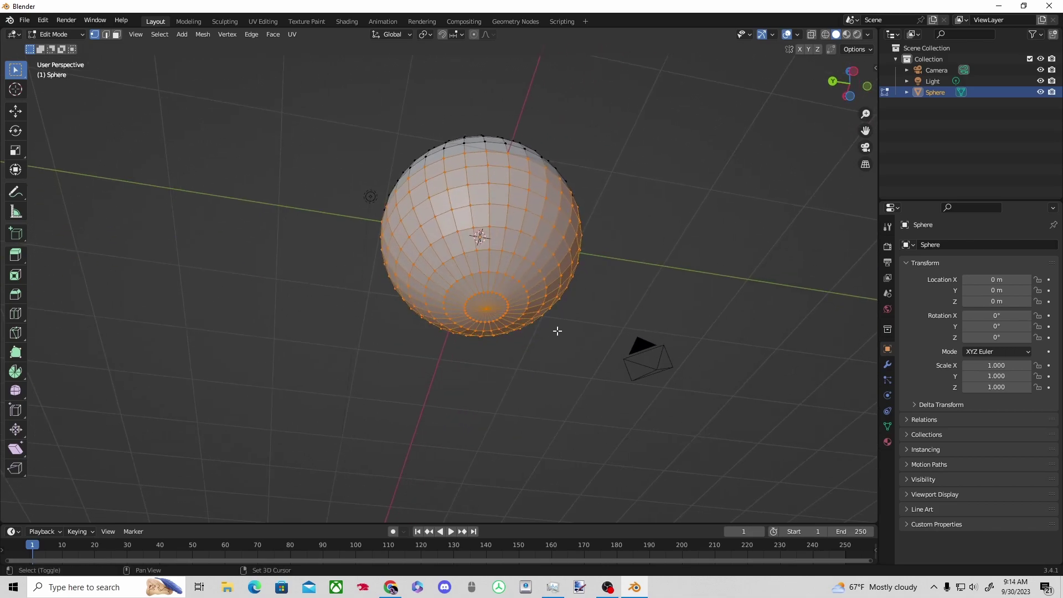
{"action": "key", "text": "x"}
{"action": "left_click", "coordinate": [475, 303]}
{"action": "middle_click_drag", "start_coordinate": [474, 303], "coordinate": [450, 274]}
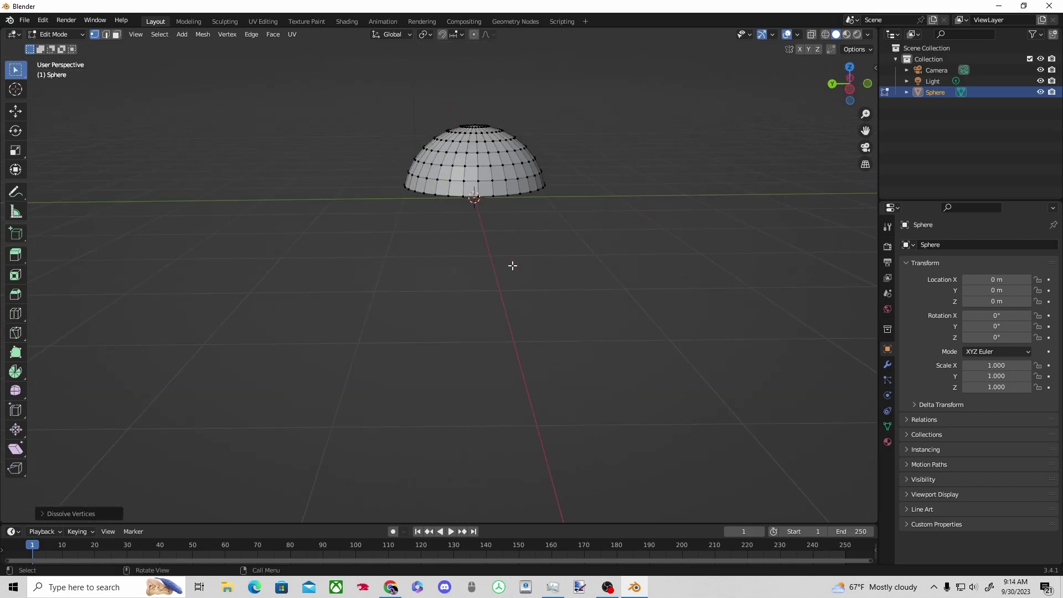
- Return to Object Mode and scale the dome up uniformly to about 1.258
{"action": "left_click", "coordinate": [865, 147]}
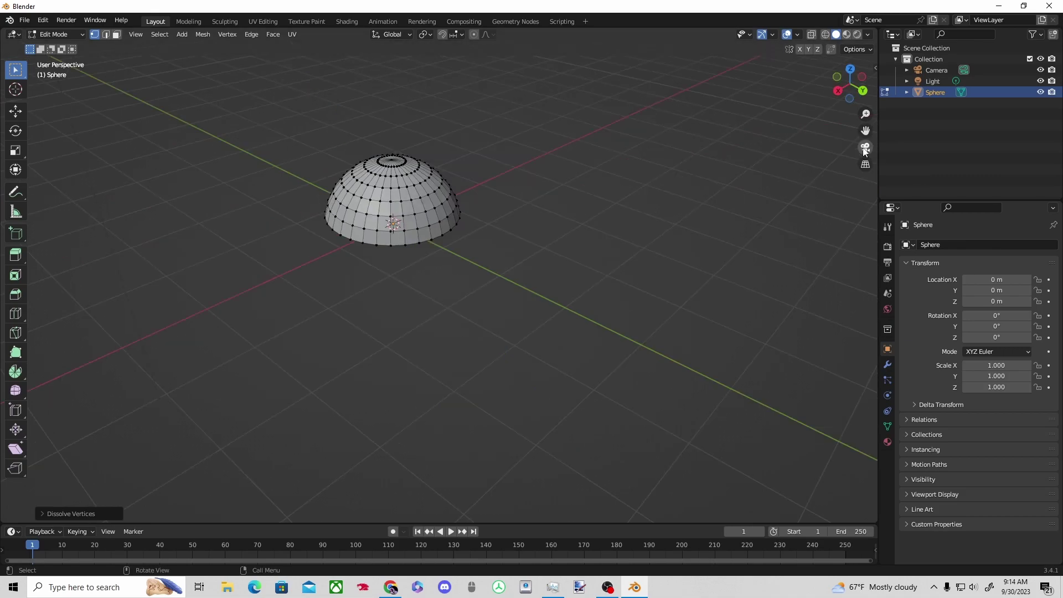
{"action": "scroll", "coordinate": [471, 336], "scroll_direction": "up", "scroll_amount": 3}
{"action": "middle_click_drag", "start_coordinate": [470, 335], "coordinate": [97, 135]}
{"action": "left_click", "coordinate": [55, 34]}
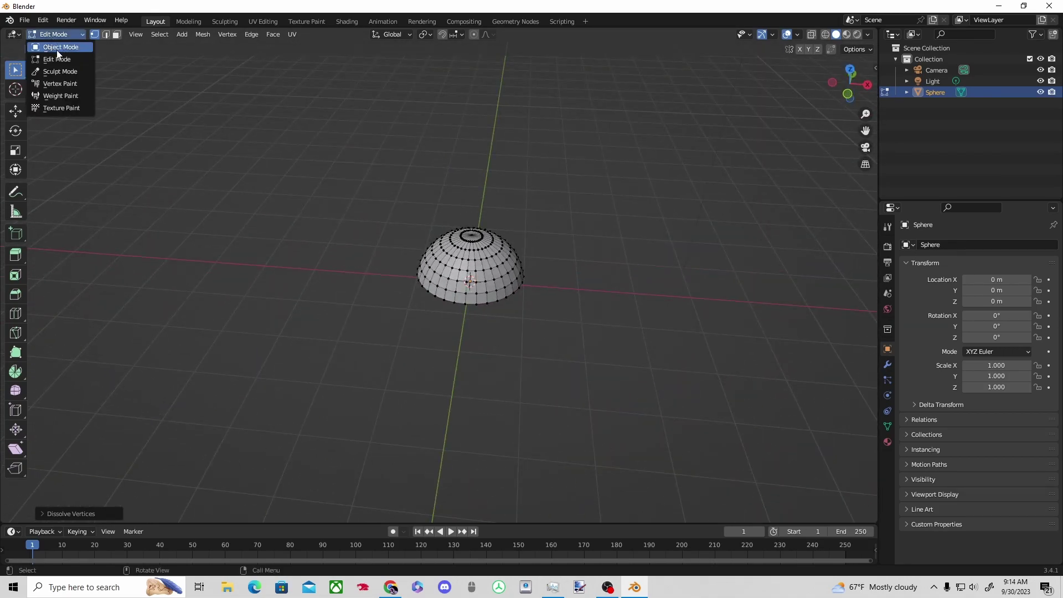
{"action": "left_click", "coordinate": [56, 46]}
{"action": "scroll", "coordinate": [454, 191], "scroll_direction": "up", "scroll_amount": 1}
{"action": "middle_click_drag", "start_coordinate": [456, 191], "coordinate": [470, 166]}
{"action": "key", "text": "s"}
{"action": "left_click", "coordinate": [354, 145]}
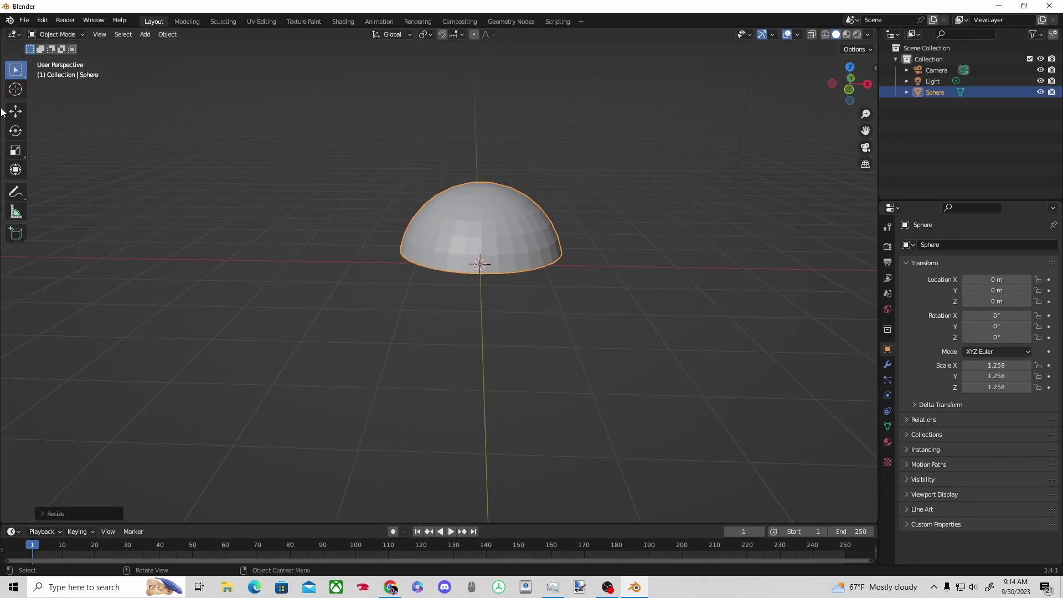
- Stretch the dome along Z with the Scale tool to about 1.290 and deselect it
{"action": "left_click", "coordinate": [15, 150]}
{"action": "left_click_drag", "start_coordinate": [481, 222], "coordinate": [481, 221]}
{"action": "left_click", "coordinate": [574, 210]}
- In the dome's Edit Mode, select the full vertex ring two rows above the rim and try scaling it outward
{"action": "scroll", "coordinate": [532, 232], "scroll_direction": "up", "scroll_amount": 2}
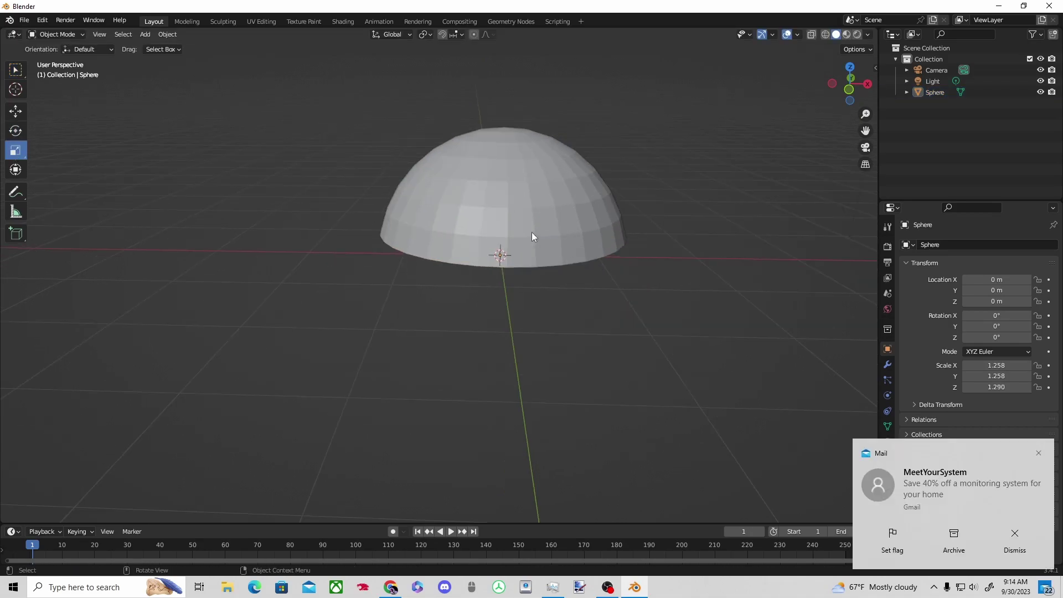
{"action": "left_click", "coordinate": [581, 246]}
{"action": "left_click", "coordinate": [57, 35]}
{"action": "left_click", "coordinate": [57, 58]}
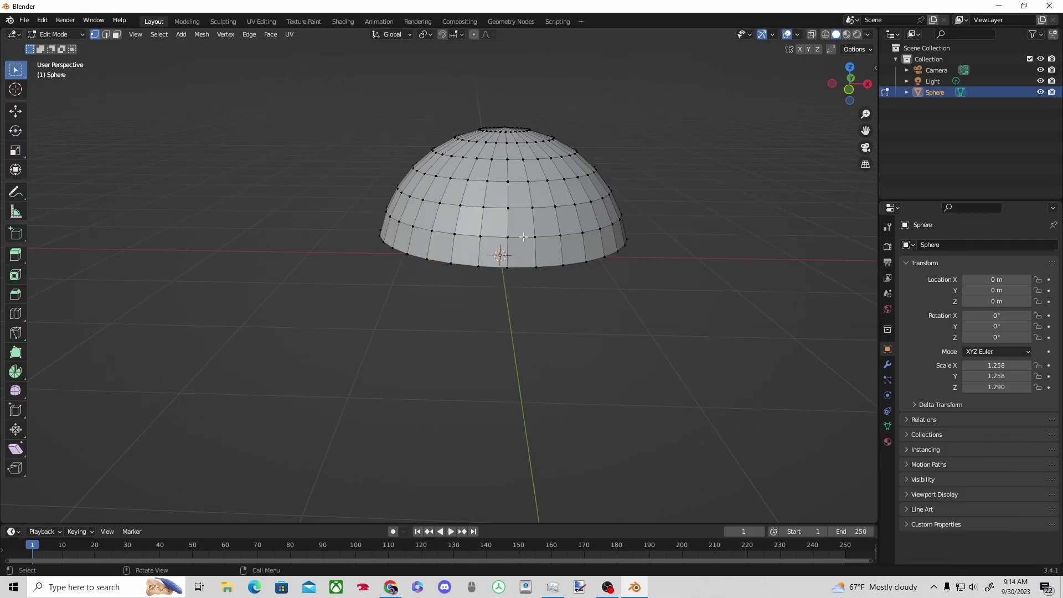
{"action": "left_click", "coordinate": [398, 187], "text": "shift"}
{"action": "left_click", "coordinate": [402, 193], "text": "shift"}
{"action": "left_click", "coordinate": [422, 200], "text": "shift"}
{"action": "left_click", "coordinate": [440, 203], "text": "shift"}
{"action": "left_click", "coordinate": [460, 206], "text": "shift"}
{"action": "left_click", "coordinate": [483, 207], "text": "shift"}
{"action": "left_click", "coordinate": [507, 208], "text": "shift"}
{"action": "left_click_drag", "start_coordinate": [518, 199], "coordinate": [527, 205], "text": "shift"}
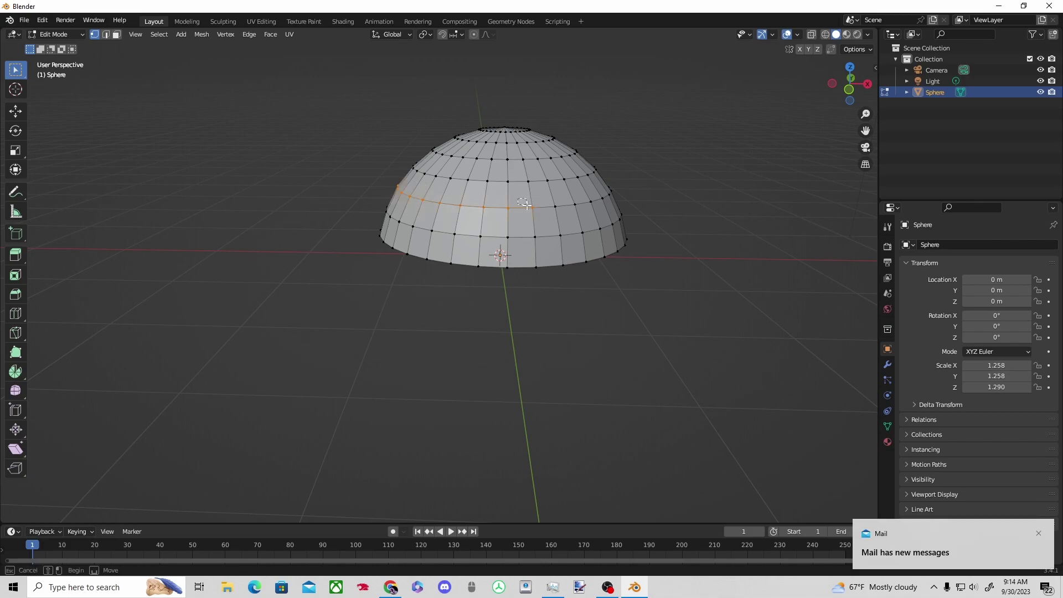
{"action": "middle_click_drag", "start_coordinate": [657, 192], "coordinate": [371, 214]}
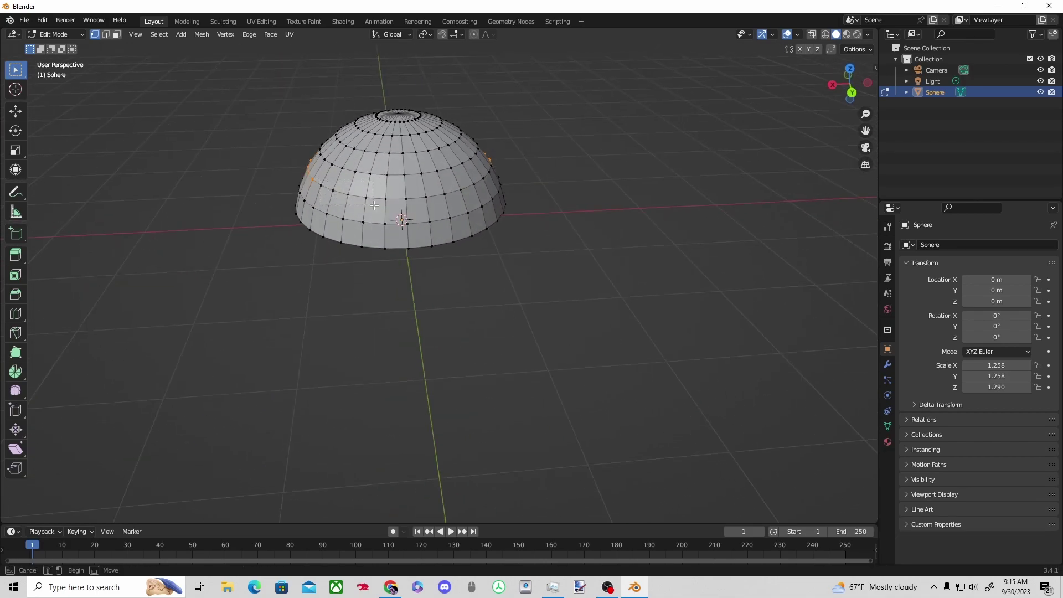
{"action": "middle_click_drag", "start_coordinate": [459, 200], "coordinate": [525, 215]}
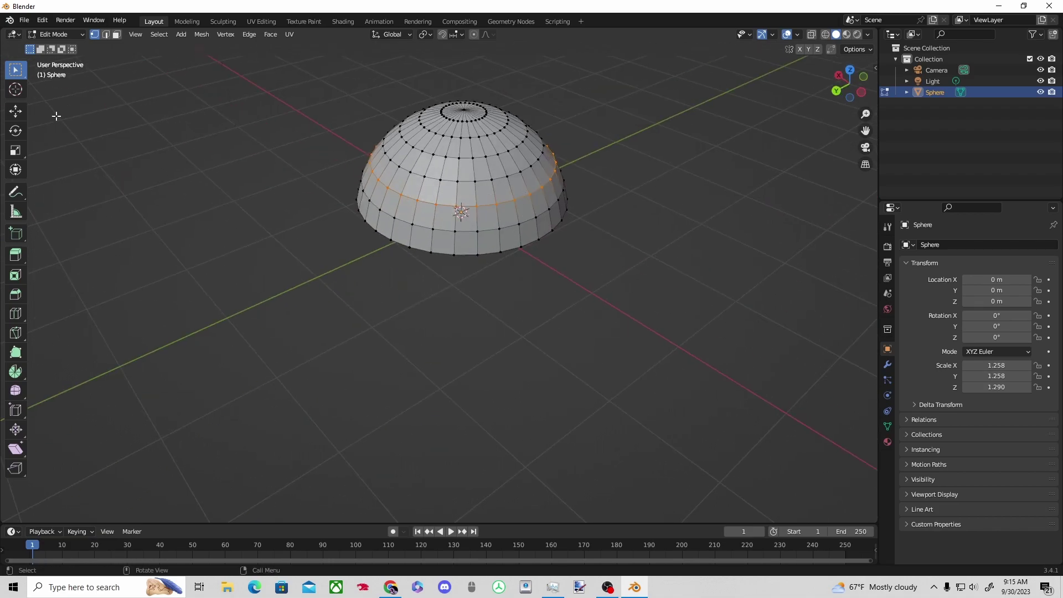
{"action": "key", "text": "s"}
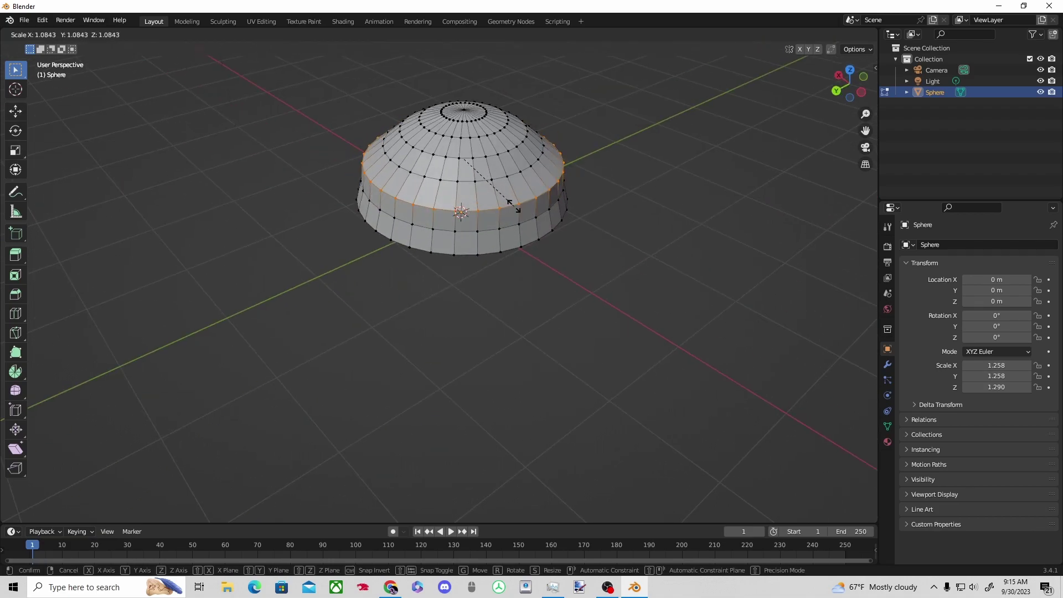
{"action": "right_click", "coordinate": [530, 215]}
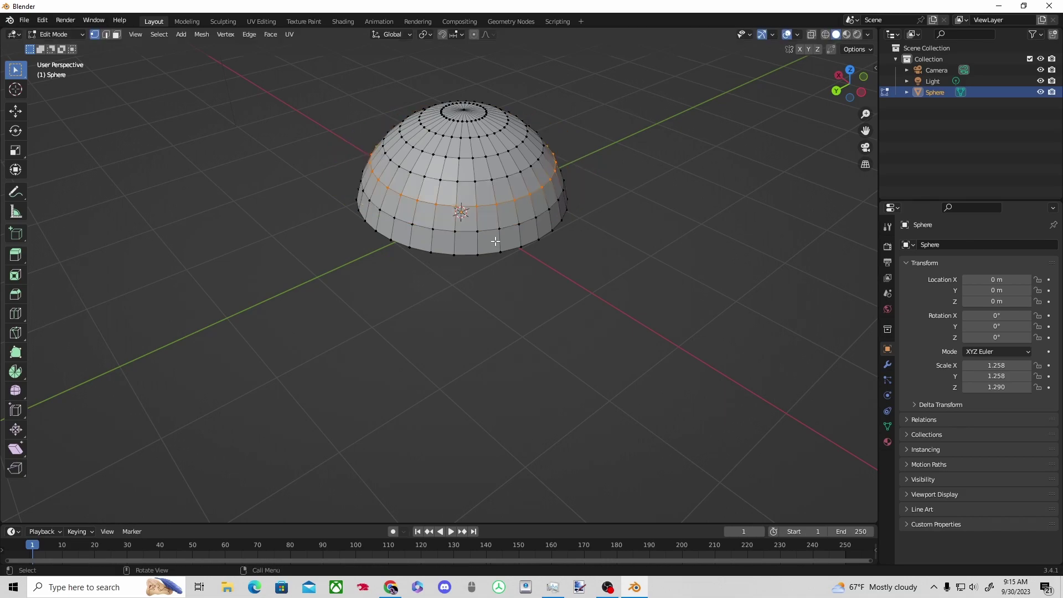
- Extend the selection to the vertex ring below, forming a band of faces, and try scaling and moving it
{"action": "scroll", "coordinate": [493, 239], "scroll_direction": "up", "scroll_amount": 1}
{"action": "middle_click_drag", "start_coordinate": [529, 222], "coordinate": [375, 265]}
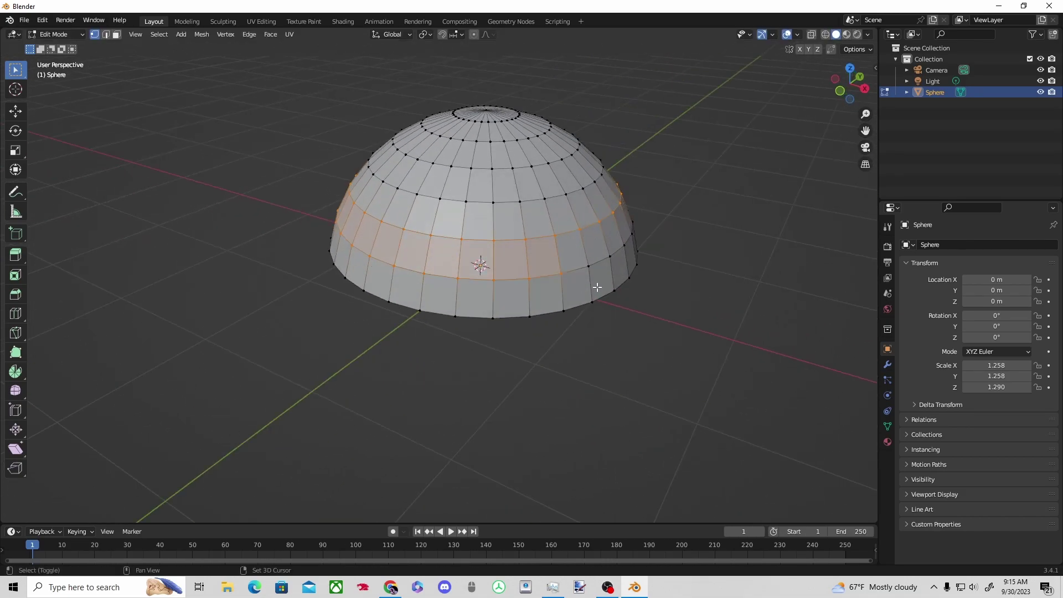
{"action": "middle_click_drag", "start_coordinate": [597, 287], "coordinate": [454, 292]}
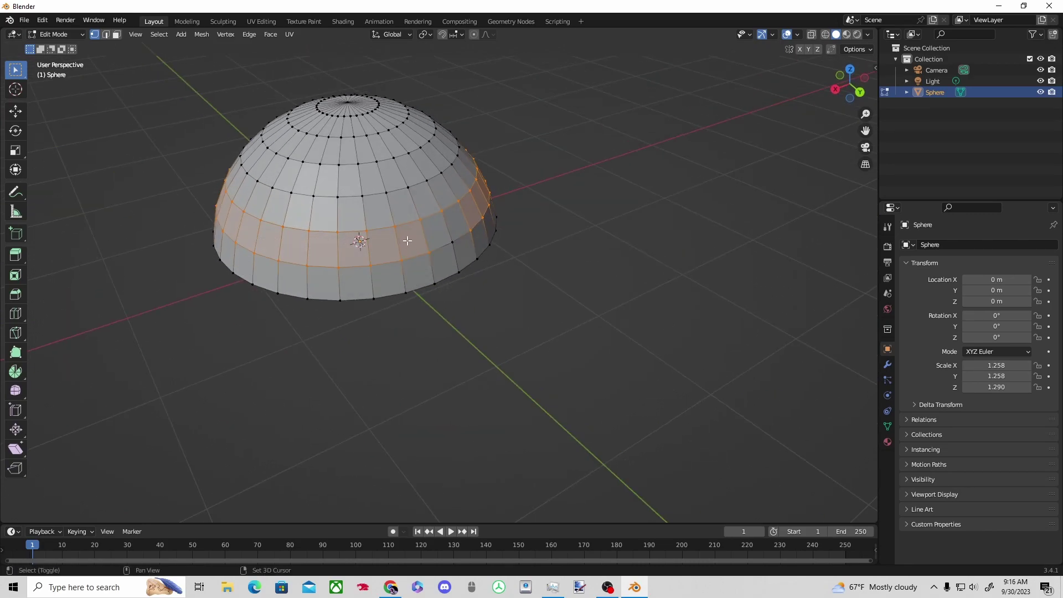
{"action": "key", "text": "s"}
{"action": "right_click", "coordinate": [444, 229]}
{"action": "left_click", "coordinate": [15, 111]}
{"action": "left_click_drag", "start_coordinate": [376, 198], "coordinate": [388, 211]}
{"action": "right_click", "coordinate": [388, 210]}
- Try the Extrude, Bevel and Inset tools on the selected band of faces around the dome
{"action": "left_click", "coordinate": [17, 151]}
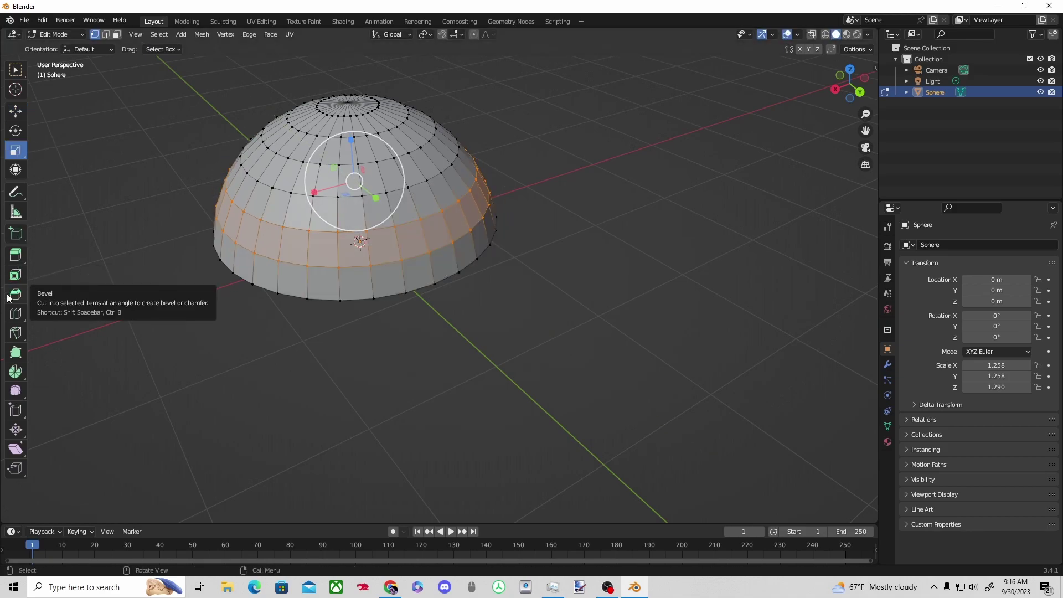
{"action": "left_click", "coordinate": [15, 254]}
{"action": "mouse_move", "coordinate": [351, 138]}
{"action": "left_mouse_down"}
{"action": "mouse_move", "coordinate": [347, 113]}
{"action": "mouse_move", "coordinate": [333, 133]}
{"action": "left_mouse_up"}
{"action": "right_click", "coordinate": [347, 113]}
{"action": "left_click", "coordinate": [11, 297]}
{"action": "right_click", "coordinate": [332, 132]}
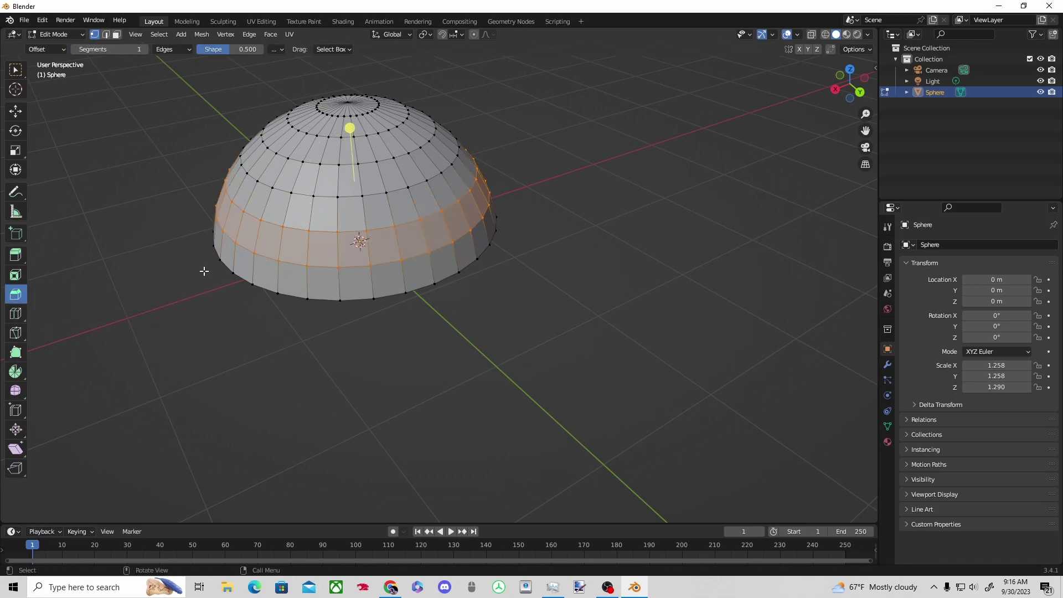
{"action": "left_click", "coordinate": [16, 277]}
{"action": "left_click_drag", "start_coordinate": [311, 205], "coordinate": [309, 190]}
{"action": "right_click", "coordinate": [309, 191]}
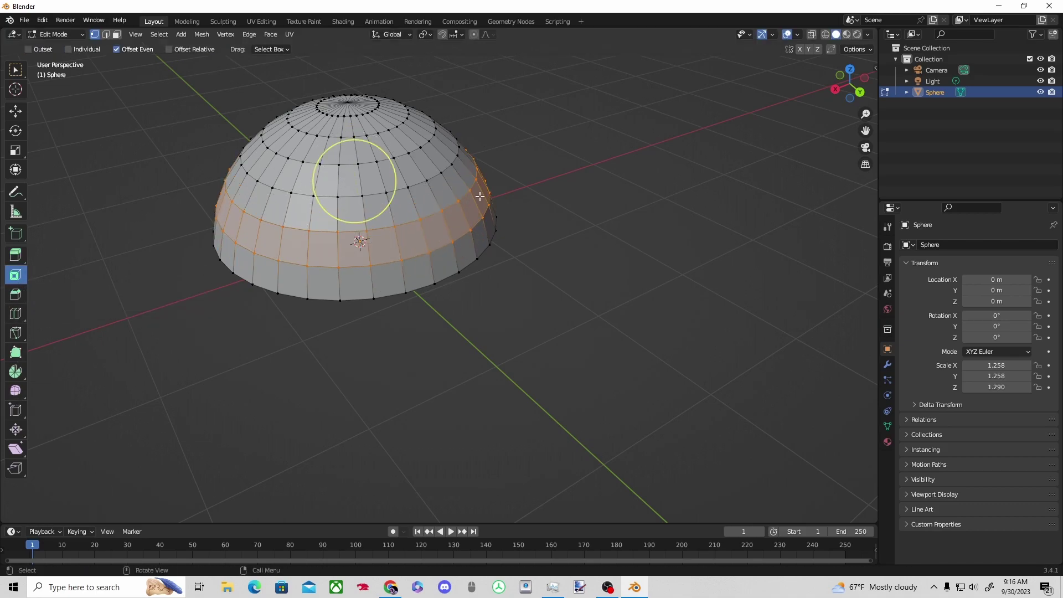
{"action": "left_click", "coordinate": [16, 352]}
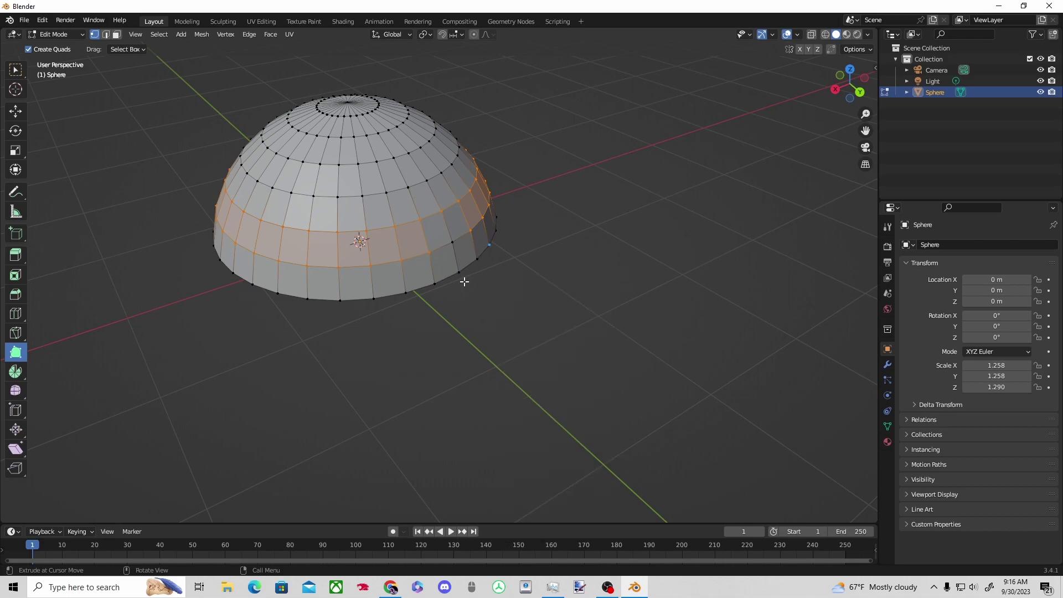
{"action": "key", "text": "w"}
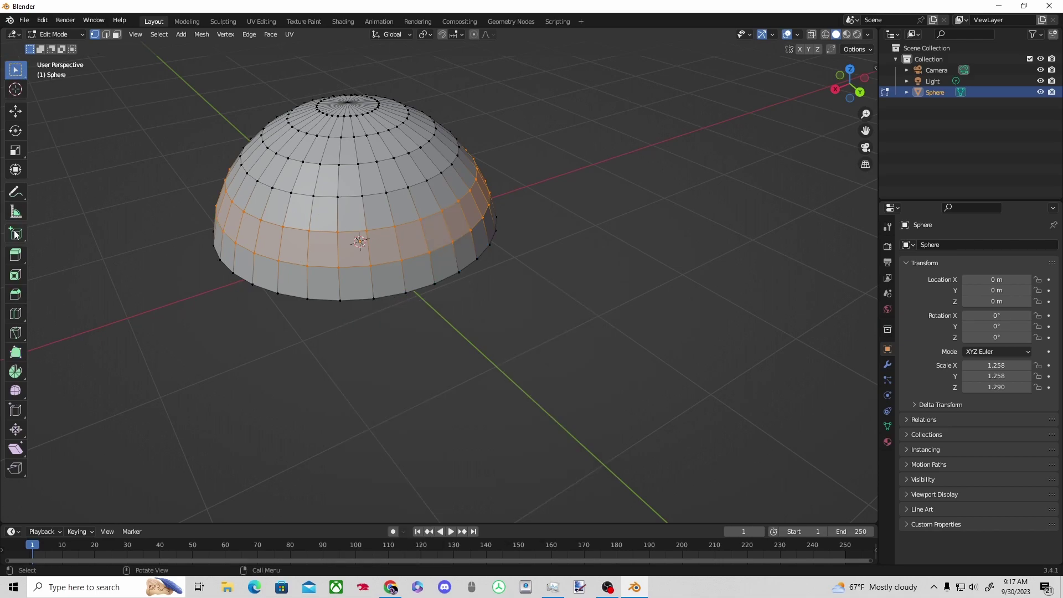
- Try moving the selected face band with the Transform tool, then undo the change and clear the selection
{"action": "left_click", "coordinate": [16, 170]}
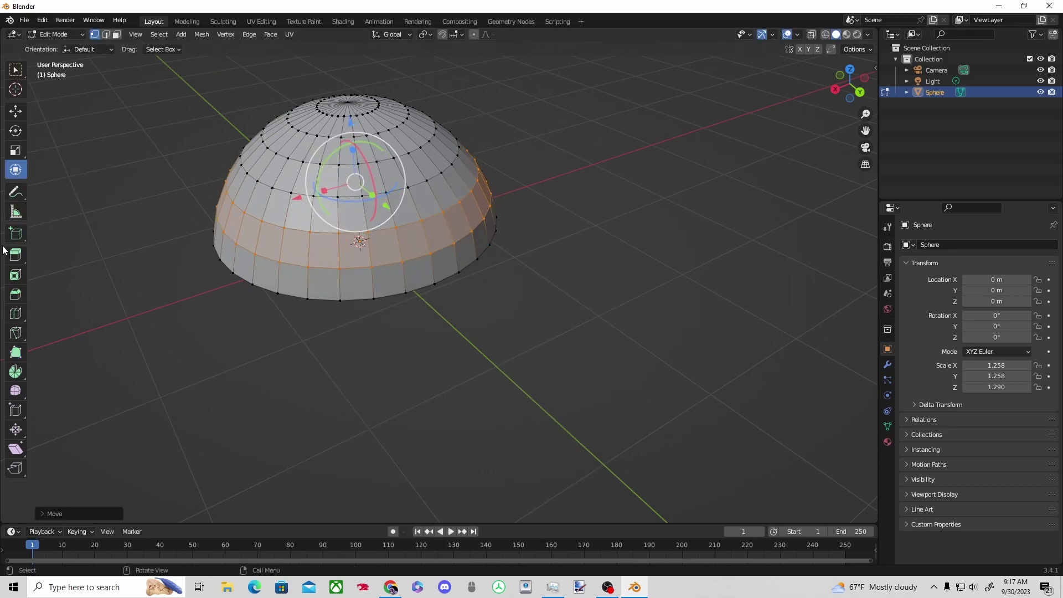
{"action": "left_click_drag", "start_coordinate": [465, 230], "coordinate": [497, 214], "text": "shift"}
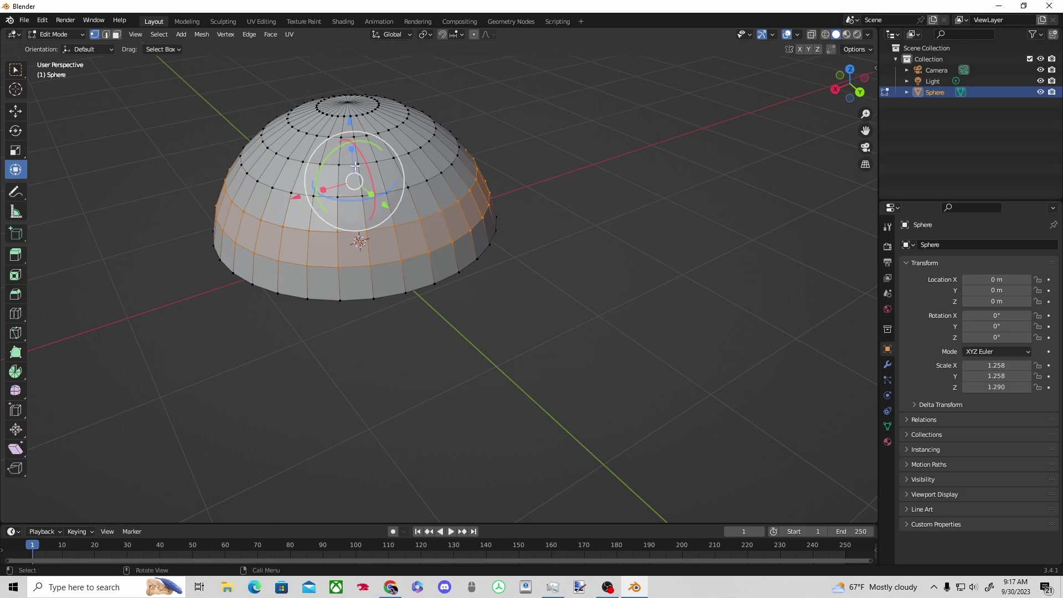
{"action": "left_click_drag", "start_coordinate": [336, 185], "coordinate": [331, 186], "text": "shift"}
{"action": "middle_click_drag", "start_coordinate": [529, 226], "coordinate": [443, 196]}
{"action": "key", "text": "ctrl+z"}
{"action": "left_click", "coordinate": [541, 217]}
{"action": "left_click", "coordinate": [561, 235]}
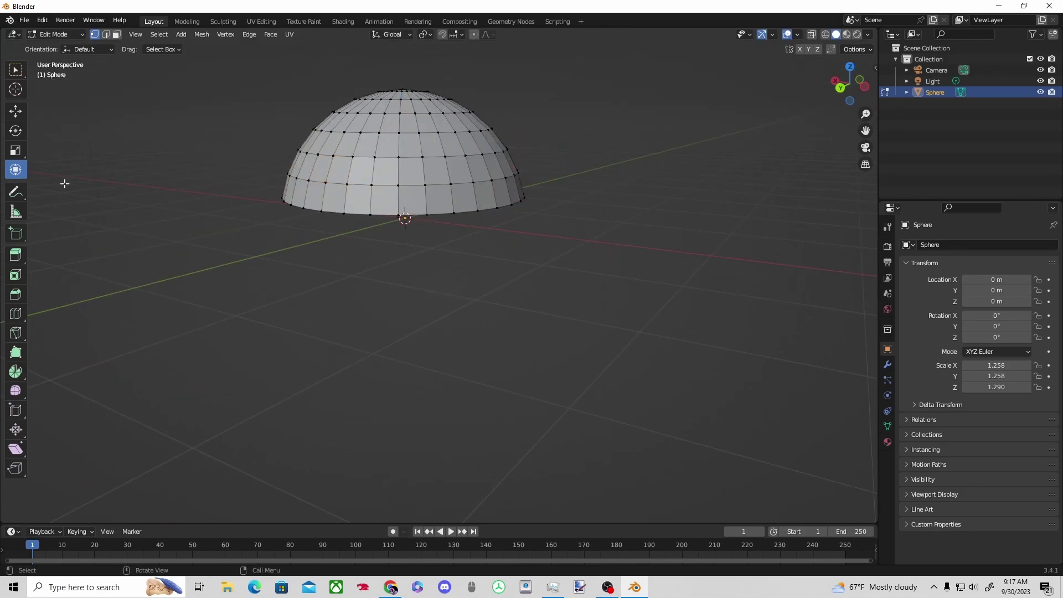
{"action": "left_click", "coordinate": [15, 70]}
- Switch to Chrome and open the Game Rant straw hat picture from the "luffy hat" image results as a reference
{"action": "scroll", "coordinate": [262, 261], "scroll_direction": "up", "scroll_amount": 1}
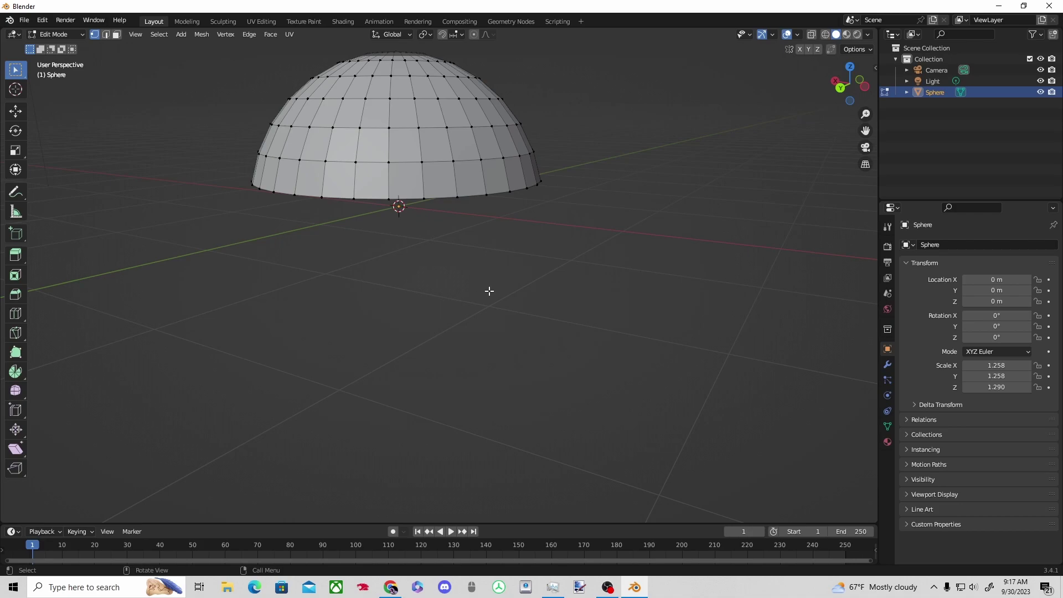
{"action": "middle_click_drag", "start_coordinate": [378, 103], "coordinate": [421, 287]}
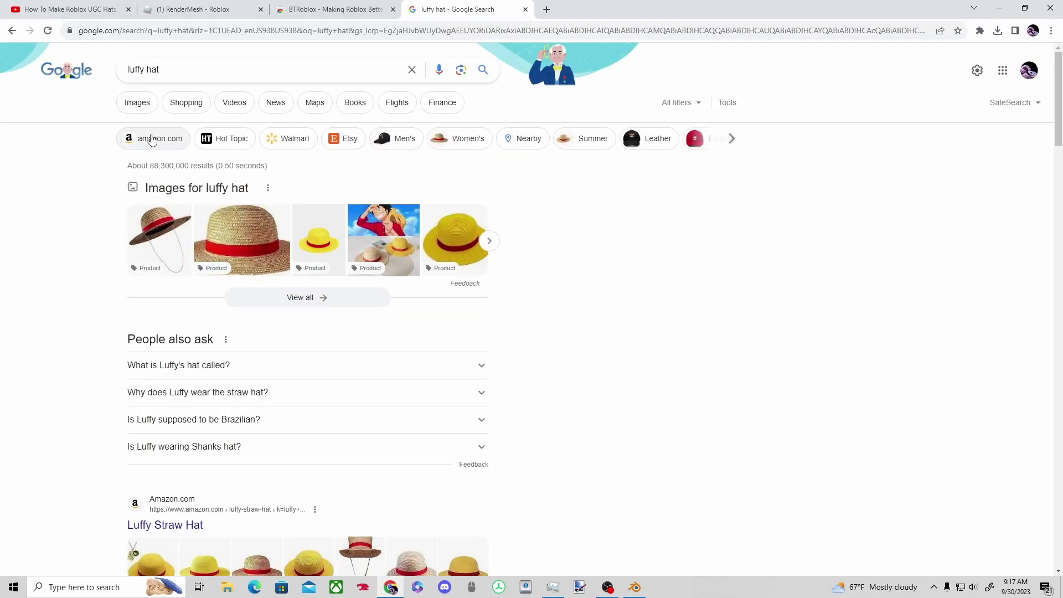
{"action": "left_click", "coordinate": [201, 102]}
{"action": "scroll", "coordinate": [762, 310], "scroll_direction": "down", "scroll_amount": 5}
{"action": "scroll", "coordinate": [764, 312], "scroll_direction": "down", "scroll_amount": 2}
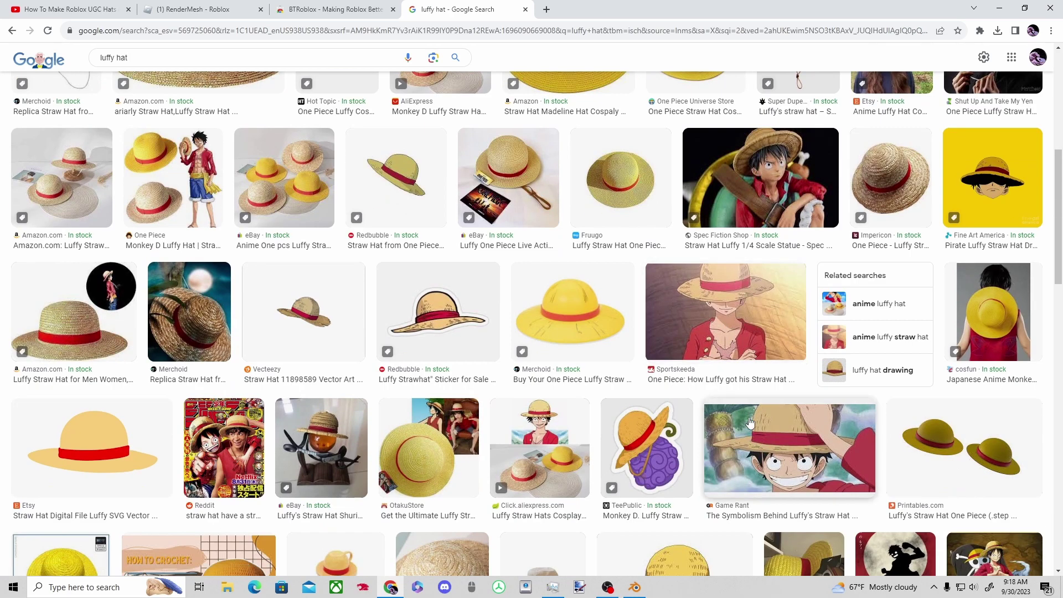
{"action": "left_click", "coordinate": [786, 451]}
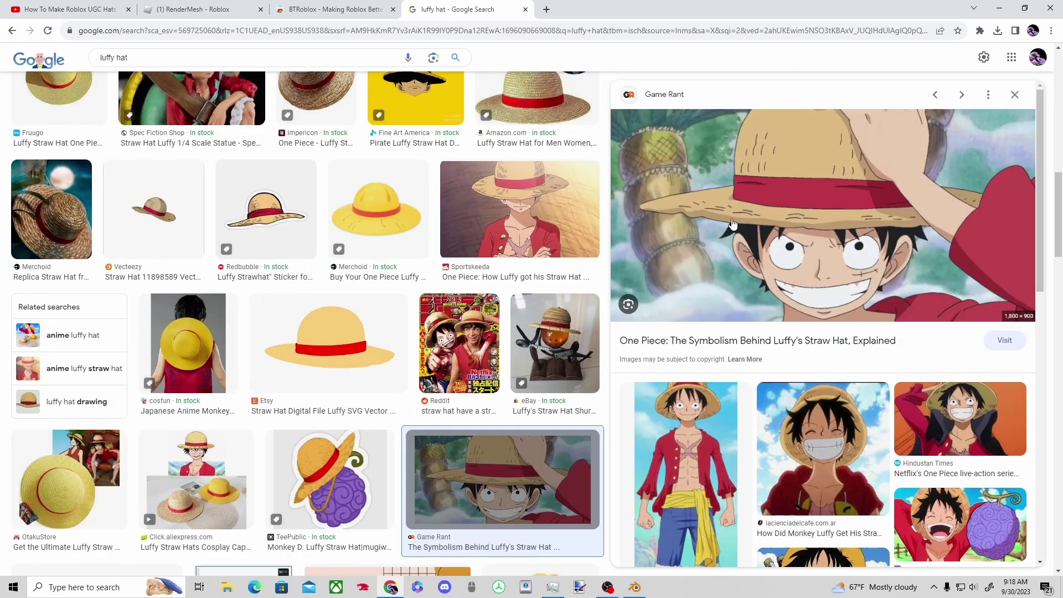
- Switch back to Blender and put the dome in Object Mode
{"action": "left_click", "coordinate": [635, 587]}
{"action": "left_click", "coordinate": [44, 34]}
{"action": "left_click", "coordinate": [51, 49]}
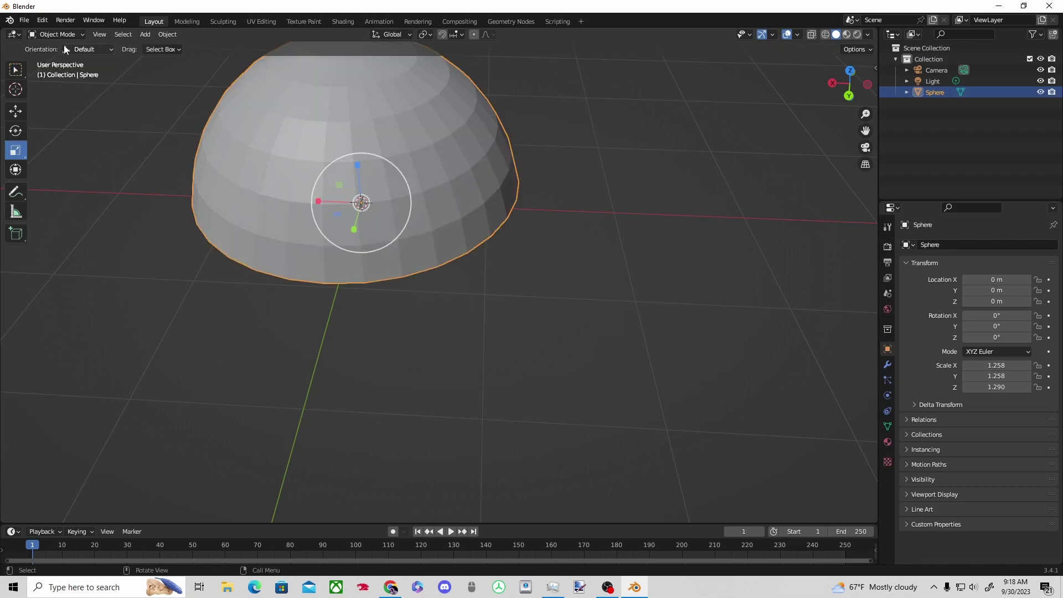
- Try adding a mesh circle and raising it above the dome, then undo both operations
{"action": "scroll", "coordinate": [609, 155], "scroll_direction": "down", "scroll_amount": 2}
{"action": "left_click", "coordinate": [865, 148]}
{"action": "middle_click_drag", "start_coordinate": [607, 247], "coordinate": [581, 249]}
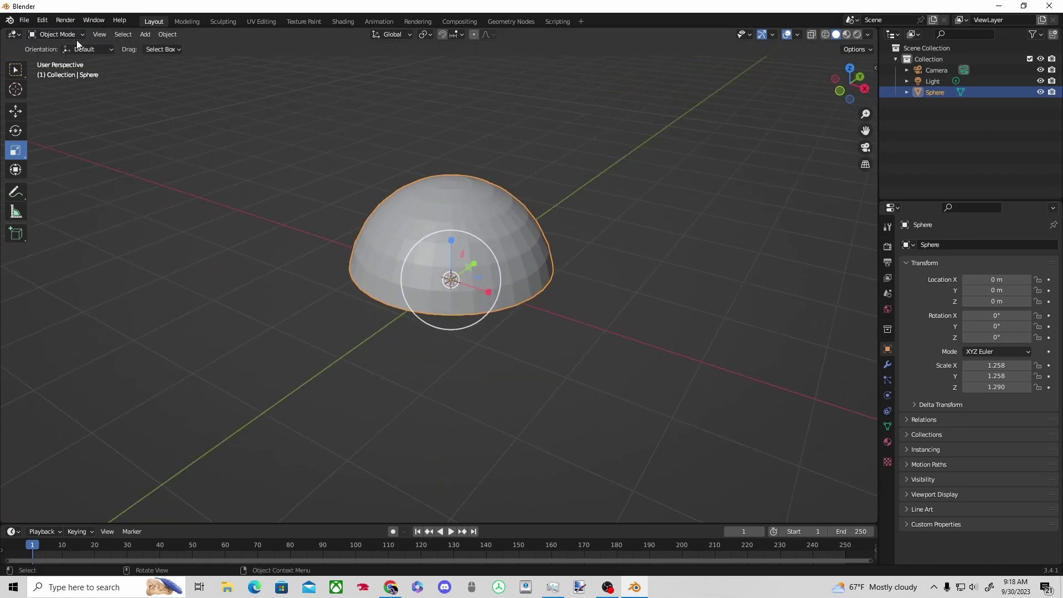
{"action": "left_click", "coordinate": [145, 34]}
{"action": "mouse_move", "coordinate": [158, 46]}
{"action": "left_click", "coordinate": [249, 47]}
{"action": "key", "text": "ctrl+z"}
{"action": "left_click", "coordinate": [145, 35]}
{"action": "left_click", "coordinate": [249, 69]}
{"action": "left_click_drag", "start_coordinate": [447, 224], "coordinate": [507, 131]}
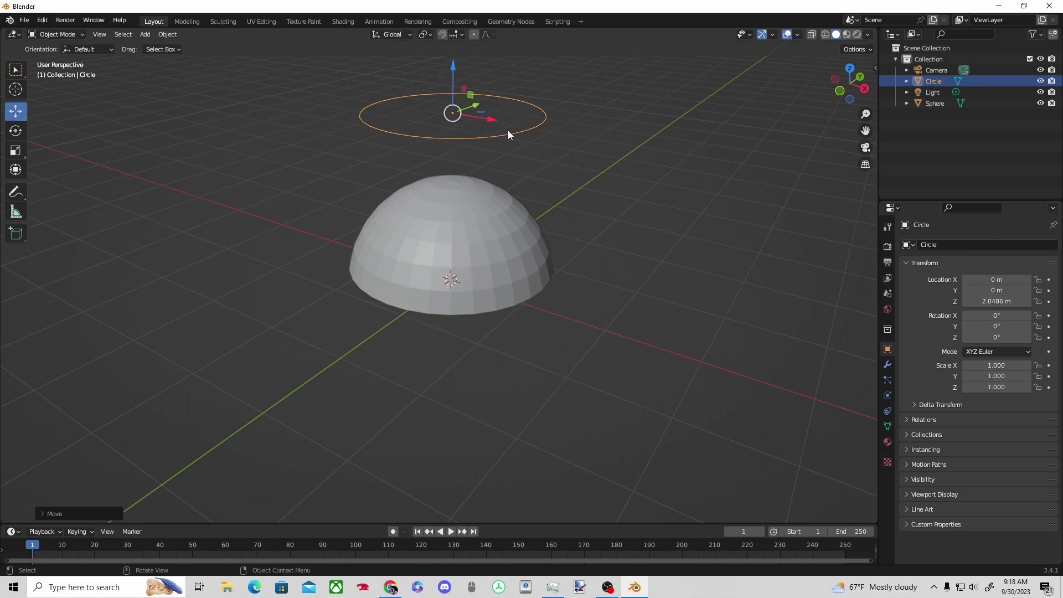
{"action": "key", "text": "ctrl+z"}
{"action": "key", "text": "ctrl+z"}
{"action": "left_click", "coordinate": [145, 35]}
{"action": "left_click", "coordinate": [16, 70]}
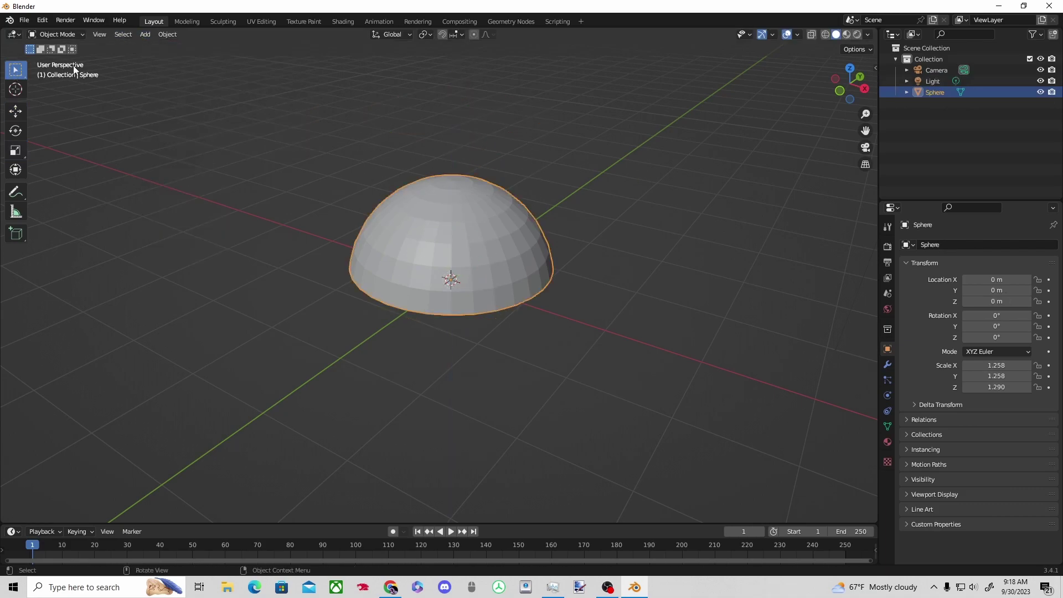
- Add a mesh cylinder and flatten it into a thin disc with a Z scale of about 0.05
{"action": "left_click", "coordinate": [145, 35]}
{"action": "mouse_move", "coordinate": [166, 47]}
{"action": "left_click", "coordinate": [254, 102]}
{"action": "key", "text": "s"}
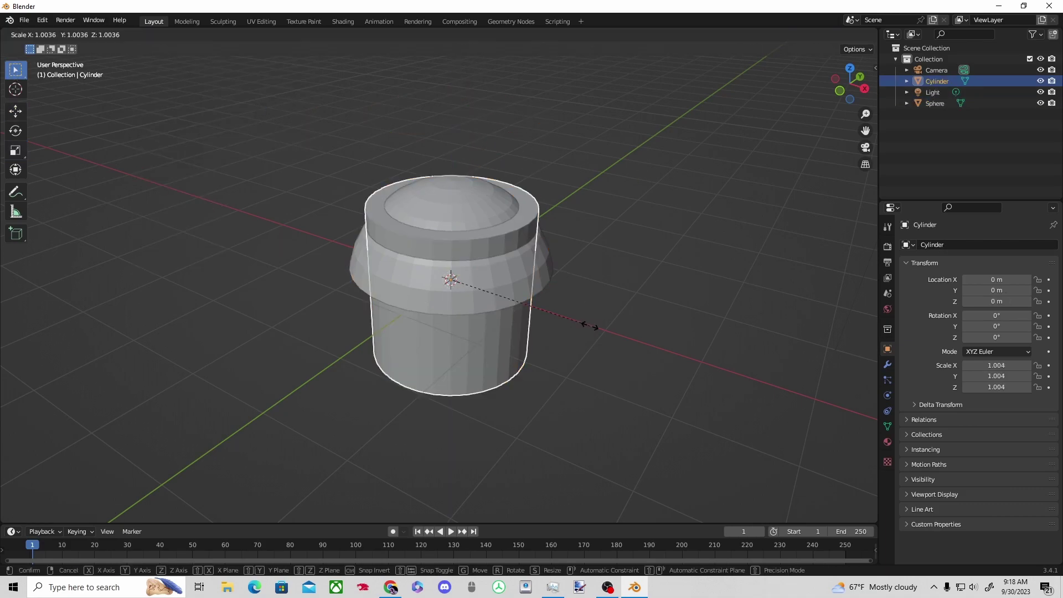
{"action": "left_click", "coordinate": [586, 331]}
{"action": "left_click", "coordinate": [15, 150]}
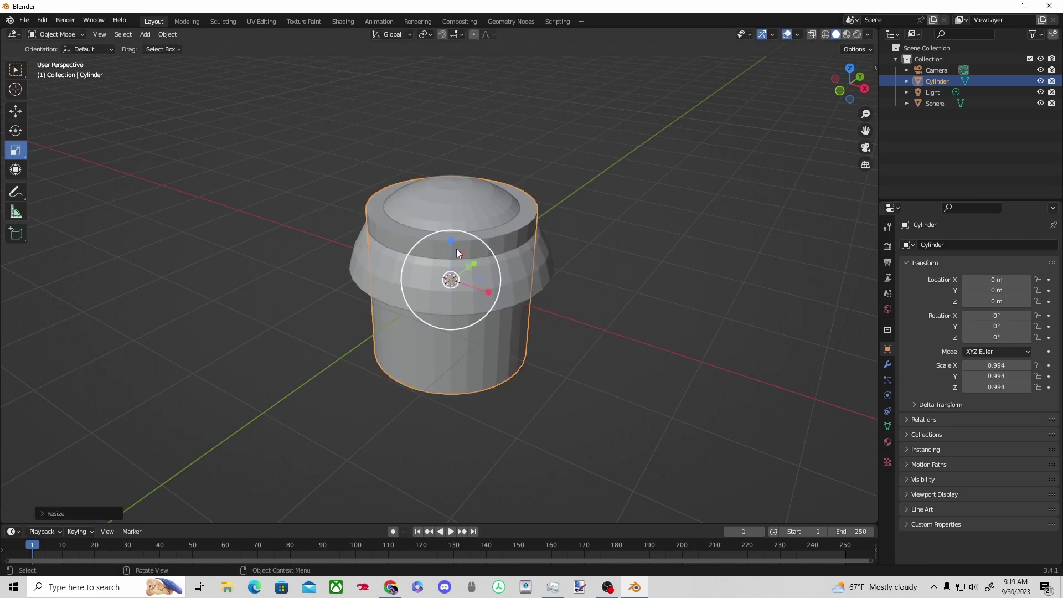
{"action": "left_click_drag", "start_coordinate": [451, 243], "coordinate": [447, 275]}
{"action": "middle_click_drag", "start_coordinate": [446, 275], "coordinate": [481, 220]}
{"action": "left_click_drag", "start_coordinate": [480, 220], "coordinate": [474, 241]}
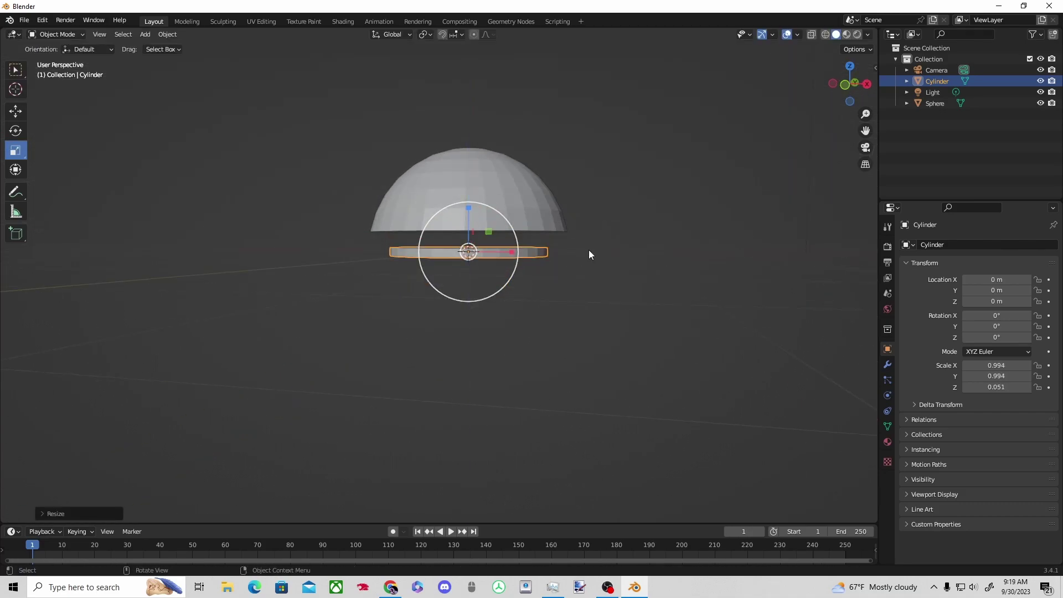
- Scale the disc into a wide hat brim, about 1.88 in X and Y and 0.038 in Z
{"action": "middle_click_drag", "start_coordinate": [588, 251], "coordinate": [515, 288]}
{"action": "left_click_drag", "start_coordinate": [496, 262], "coordinate": [532, 281]}
{"action": "right_click", "coordinate": [531, 281]}
{"action": "left_click_drag", "start_coordinate": [475, 238], "coordinate": [475, 260]}
{"action": "key", "text": "s"}
{"action": "left_click", "coordinate": [556, 263]}
{"action": "mouse_move", "coordinate": [614, 264]}
{"action": "middle_mouse_down"}
{"action": "mouse_move", "coordinate": [617, 230]}
{"action": "mouse_move", "coordinate": [616, 246]}
{"action": "middle_mouse_up"}
- Raise the brim to about 0.23 m in Z so it meets the base of the dome
{"action": "left_click", "coordinate": [18, 114]}
{"action": "left_click_drag", "start_coordinate": [478, 214], "coordinate": [479, 196]}
{"action": "middle_click_drag", "start_coordinate": [570, 265], "coordinate": [569, 287]}
{"action": "left_click", "coordinate": [614, 288]}
{"action": "left_click", "coordinate": [505, 239]}
{"action": "left_click", "coordinate": [510, 286], "text": "shift"}
{"action": "left_click", "coordinate": [327, 203]}
{"action": "scroll", "coordinate": [575, 278], "scroll_direction": "up", "scroll_amount": 1}
{"action": "left_click", "coordinate": [545, 230]}
{"action": "left_click", "coordinate": [606, 360]}
- Duplicate the brim, raise the copy to about 0.74 m in Z and shrink it into a hat band around the dome
{"action": "left_click", "coordinate": [586, 294]}
{"action": "key", "text": "ctrl+c"}
{"action": "key", "text": "ctrl+v"}
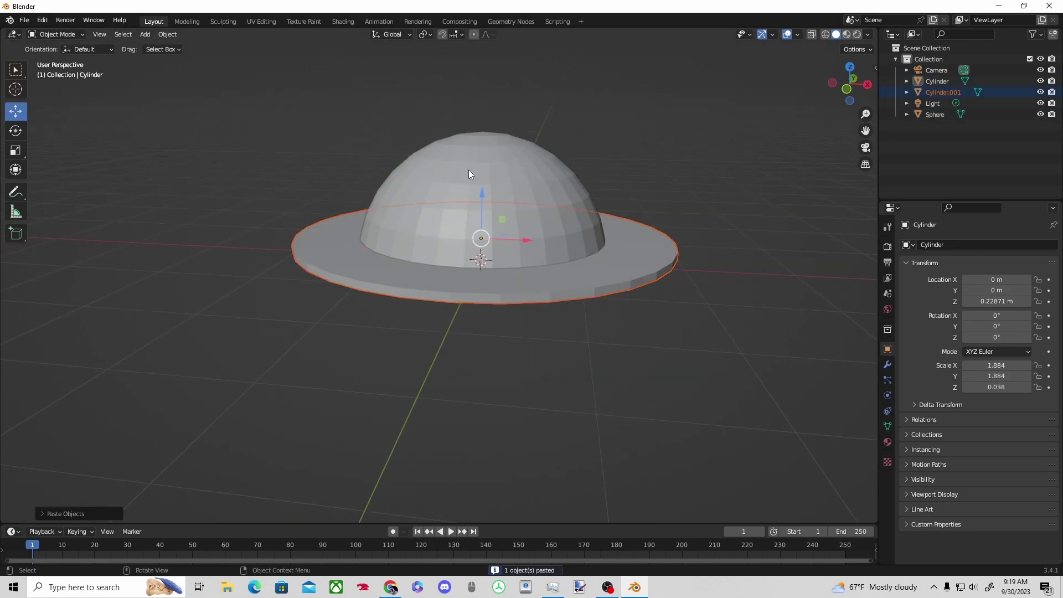
{"action": "left_click_drag", "start_coordinate": [481, 193], "coordinate": [508, 143]}
{"action": "key", "text": "s"}
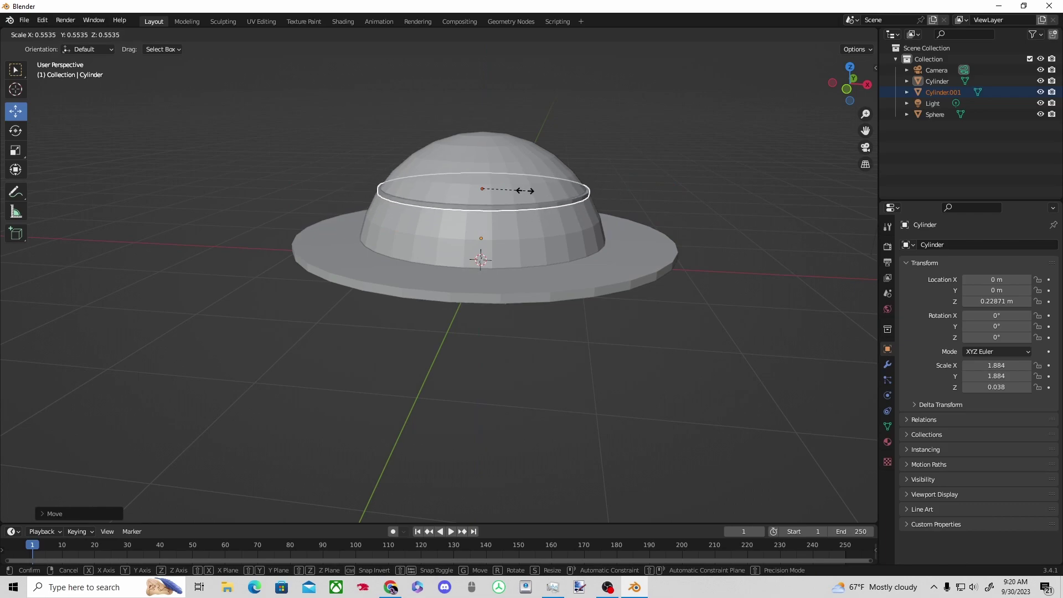
{"action": "left_click", "coordinate": [527, 191]}
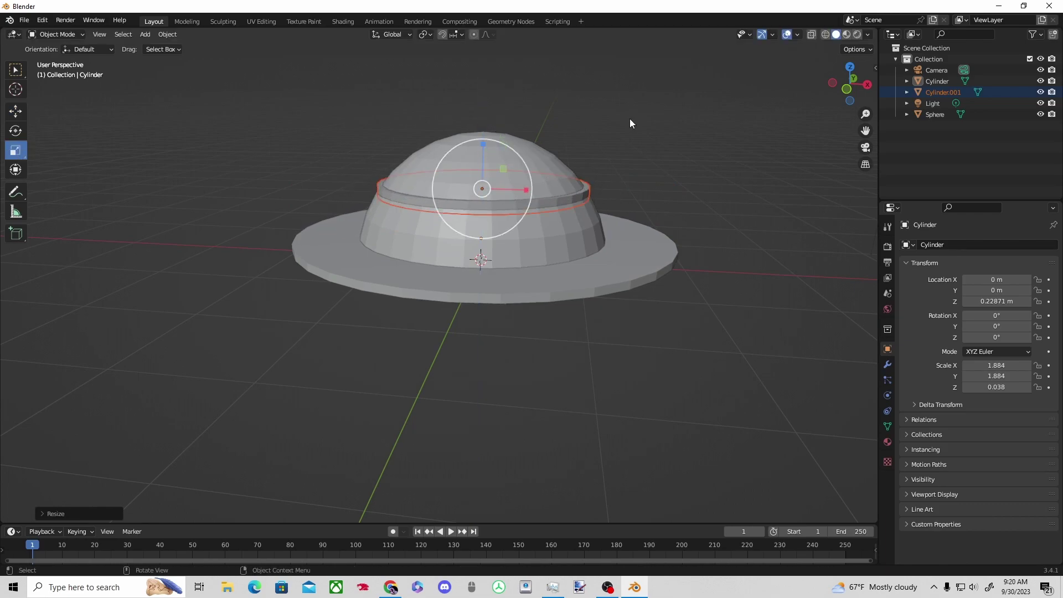
- Try opening the dome, brim and band together in Edit Mode, then return to Object Mode
{"action": "left_click", "coordinate": [641, 131]}
{"action": "left_click_drag", "start_coordinate": [514, 227], "coordinate": [377, 287]}
{"action": "left_click_drag", "start_coordinate": [328, 109], "coordinate": [626, 383]}
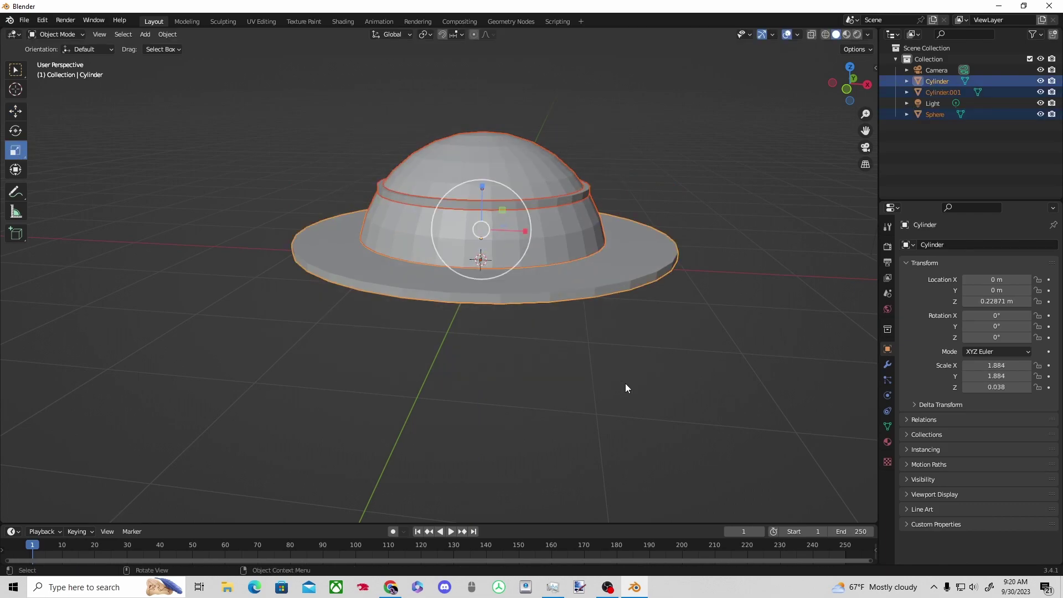
{"action": "left_click", "coordinate": [43, 36]}
{"action": "left_click", "coordinate": [57, 59]}
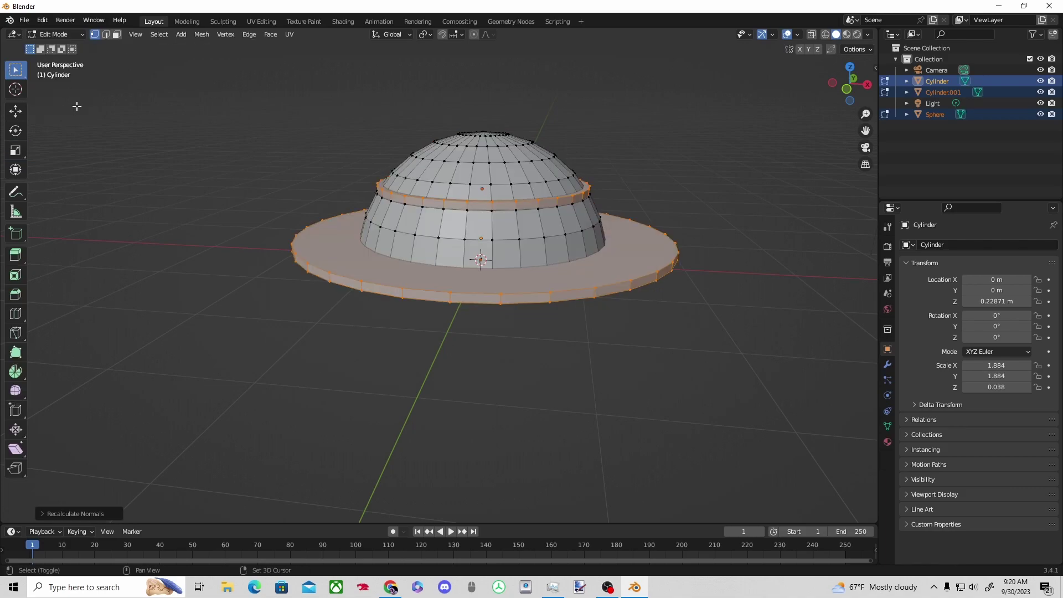
{"action": "left_click", "coordinate": [265, 102]}
{"action": "left_click", "coordinate": [65, 34]}
{"action": "left_click", "coordinate": [65, 47]}
- Rotate the hat band slightly to about -0.17° in X, 0.9° in Y and -0.29° in Z
{"action": "left_click", "coordinate": [613, 188]}
{"action": "left_click", "coordinate": [583, 194]}
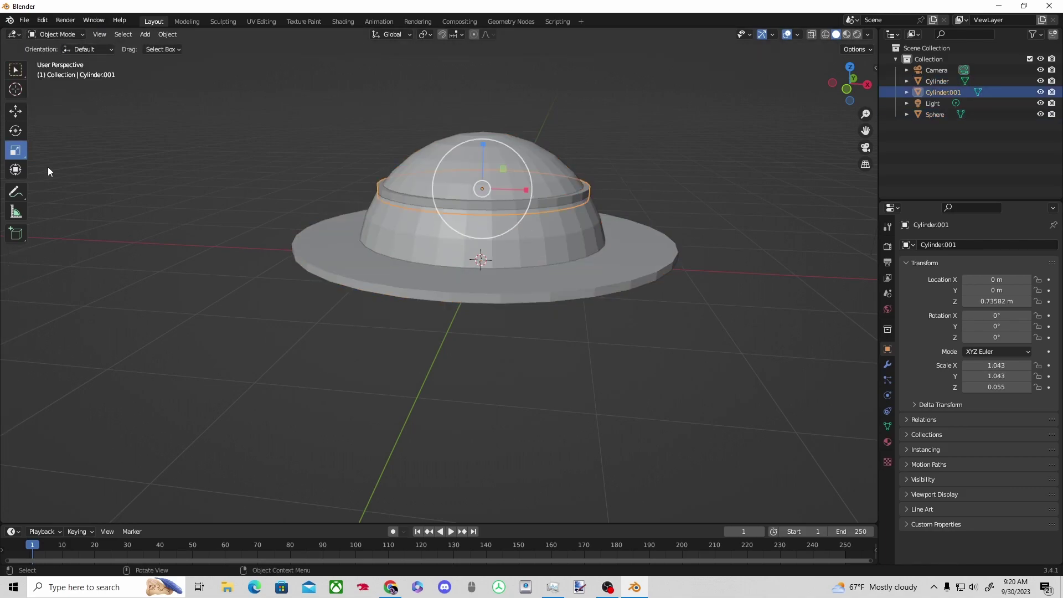
{"action": "key", "text": "r"}
{"action": "left_click", "coordinate": [427, 187]}
{"action": "left_click", "coordinate": [699, 263]}
{"action": "middle_click_drag", "start_coordinate": [699, 262], "coordinate": [590, 205]}
{"action": "left_click", "coordinate": [592, 202]}
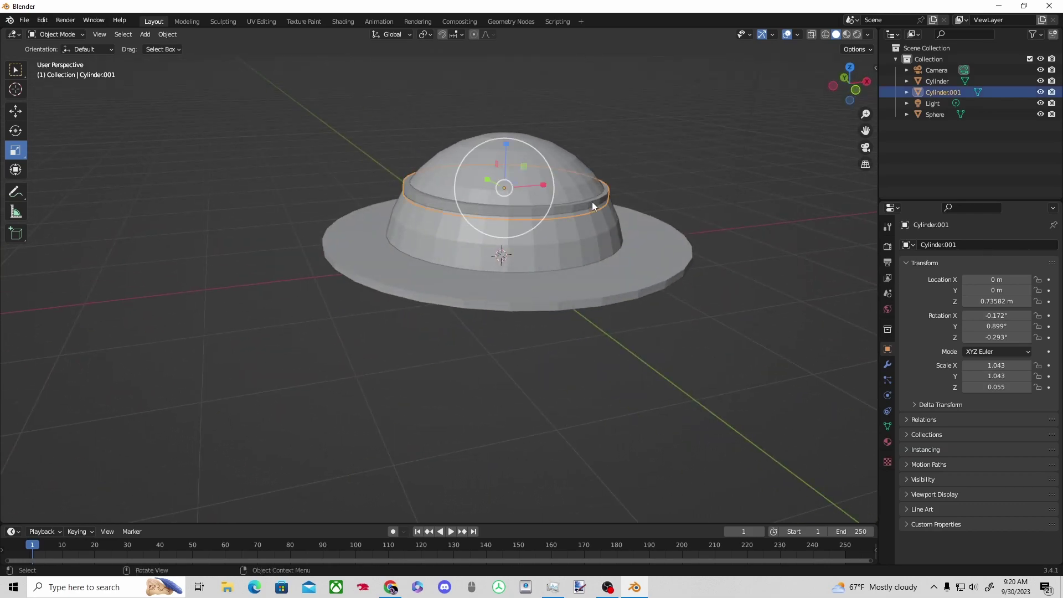
- Widen the hat band to an X scale of about 1.069 and clear the selection
{"action": "left_click", "coordinate": [691, 151]}
{"action": "left_click", "coordinate": [486, 158]}
{"action": "left_click", "coordinate": [55, 34]}
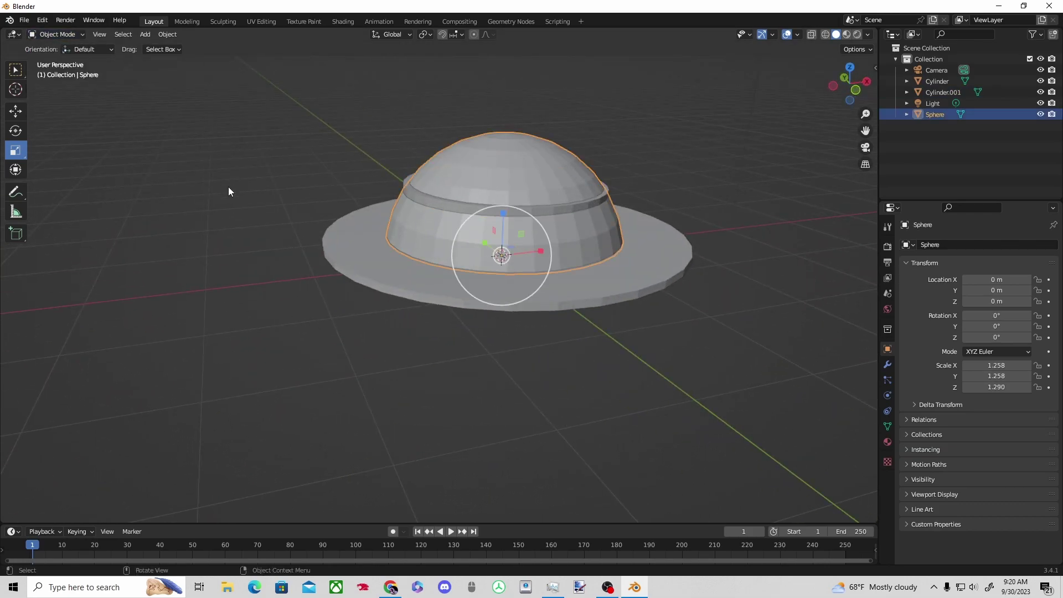
{"action": "left_click", "coordinate": [607, 108]}
{"action": "middle_click_drag", "start_coordinate": [607, 108], "coordinate": [578, 98]}
{"action": "left_click", "coordinate": [387, 180]}
{"action": "left_click", "coordinate": [681, 172]}
{"action": "middle_click_drag", "start_coordinate": [680, 173], "coordinate": [718, 182]}
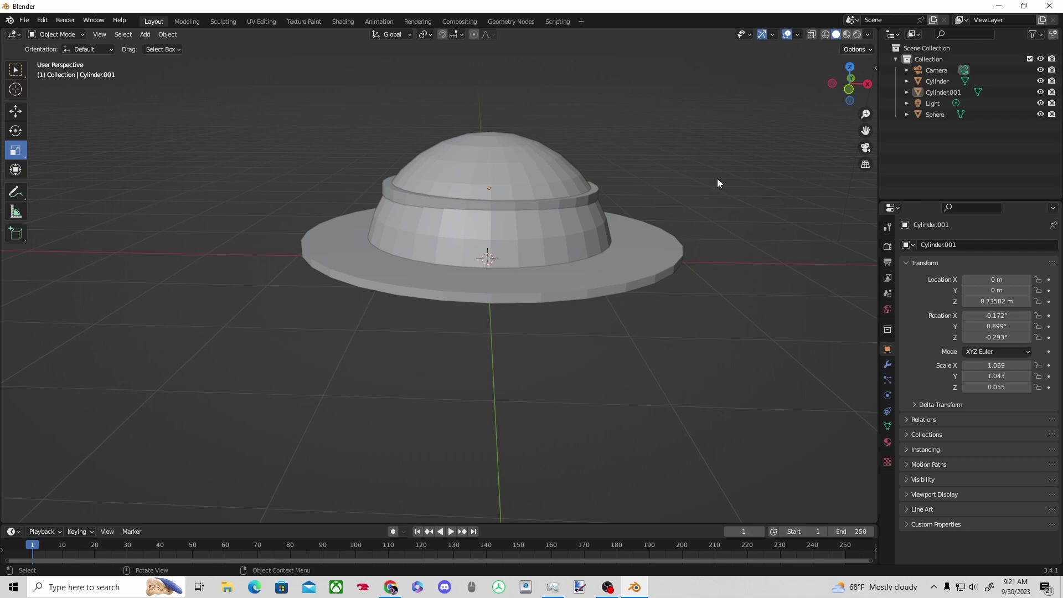
- Switch to Sculpt Mode, choose the Elastic Deform brush and make the dome the sculpted object
{"action": "left_click", "coordinate": [56, 34]}
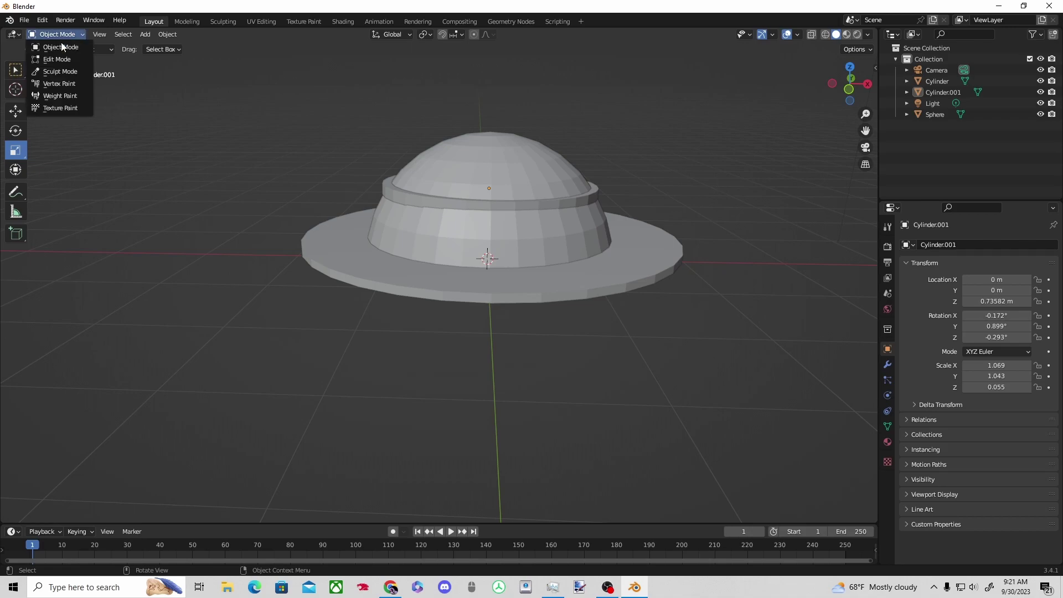
{"action": "left_click", "coordinate": [55, 71]}
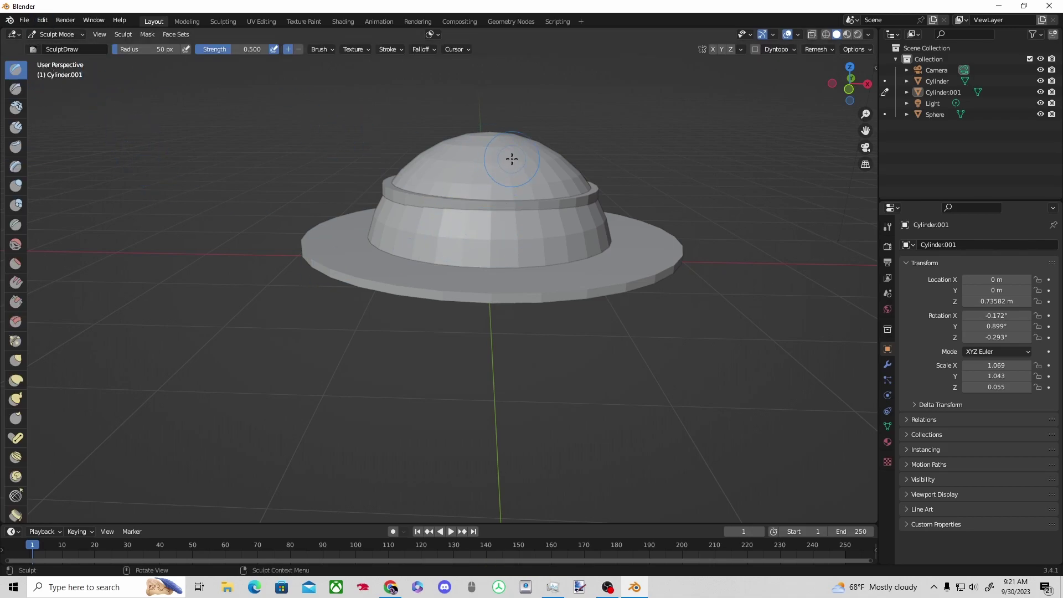
{"action": "left_click", "coordinate": [17, 384]}
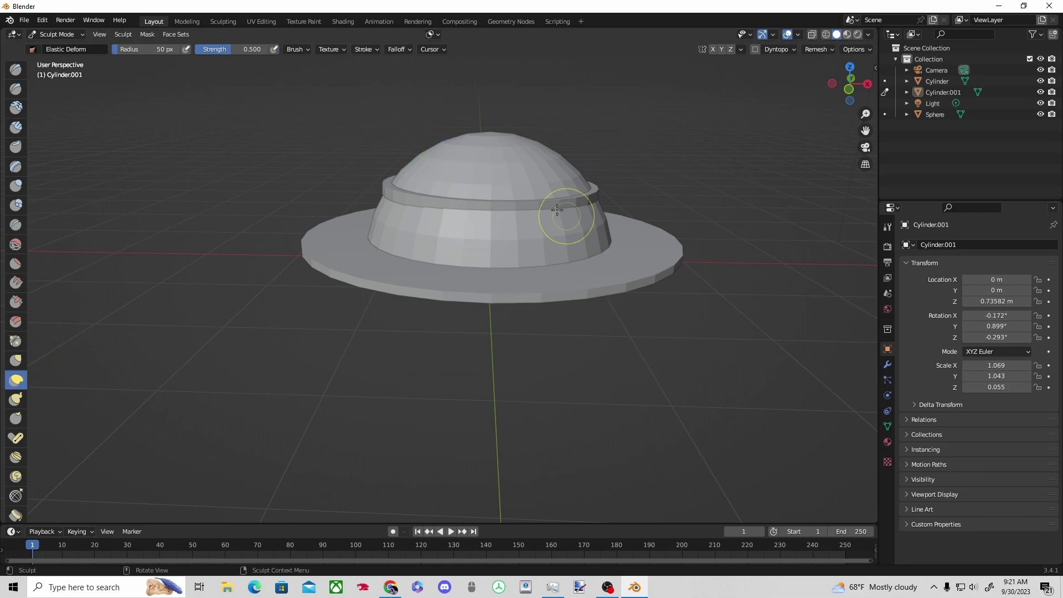
{"action": "key", "text": "alt+q"}
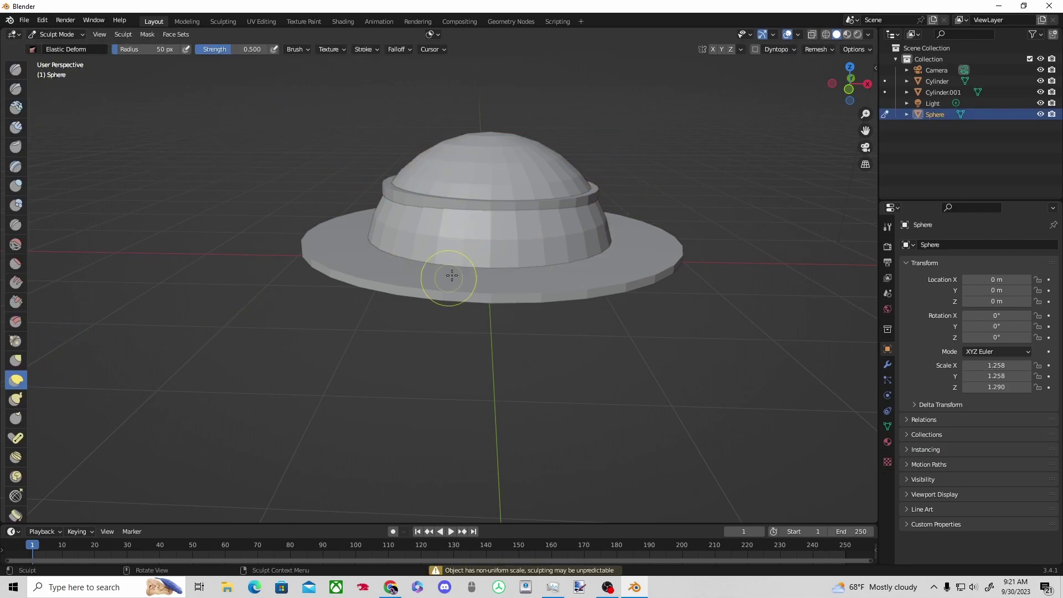
{"action": "middle_click_drag", "start_coordinate": [546, 254], "coordinate": [475, 328]}
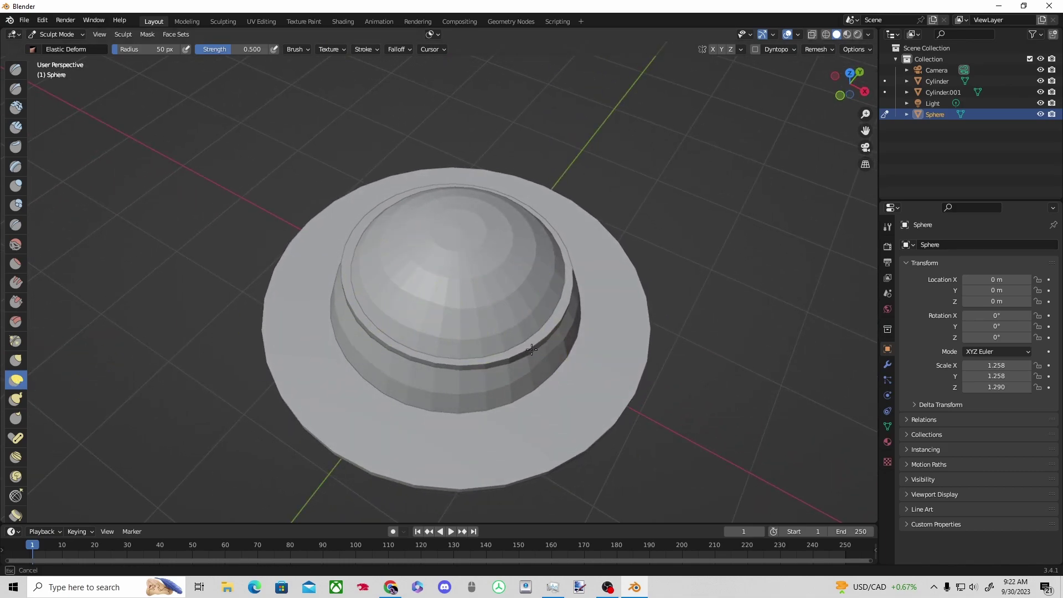
{"action": "middle_click_drag", "start_coordinate": [548, 292], "coordinate": [411, 304]}
{"action": "middle_click_drag", "start_coordinate": [482, 256], "coordinate": [505, 199]}
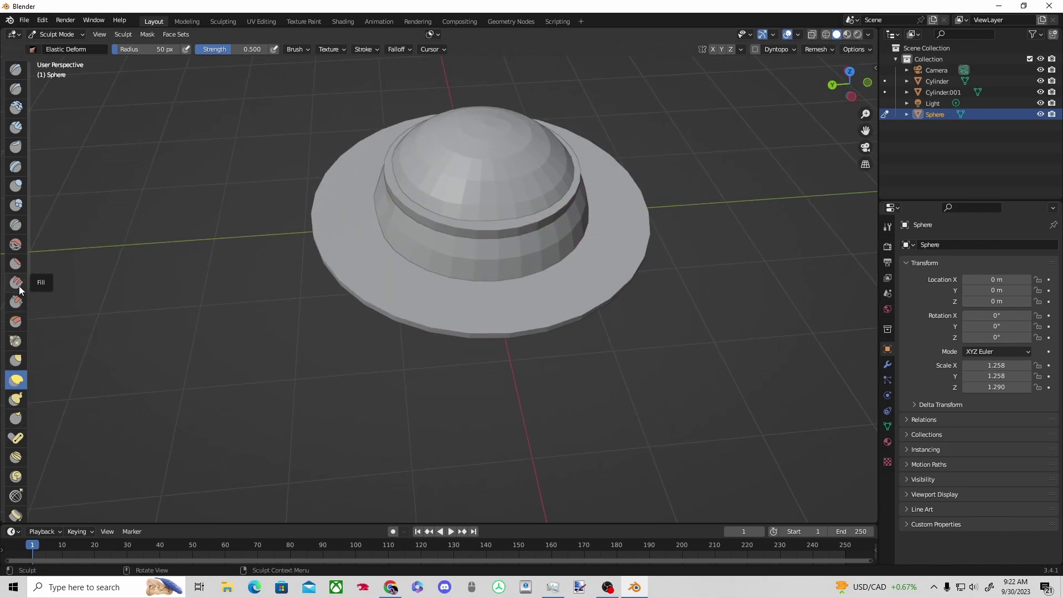
- Try the Flatten and Crease sculpt brushes on the dome
{"action": "left_click", "coordinate": [15, 263]}
{"action": "mouse_move", "coordinate": [434, 180]}
{"action": "middle_mouse_down"}
{"action": "mouse_move", "coordinate": [392, 206]}
{"action": "mouse_move", "coordinate": [411, 198]}
{"action": "mouse_move", "coordinate": [585, 235]}
{"action": "middle_mouse_up"}
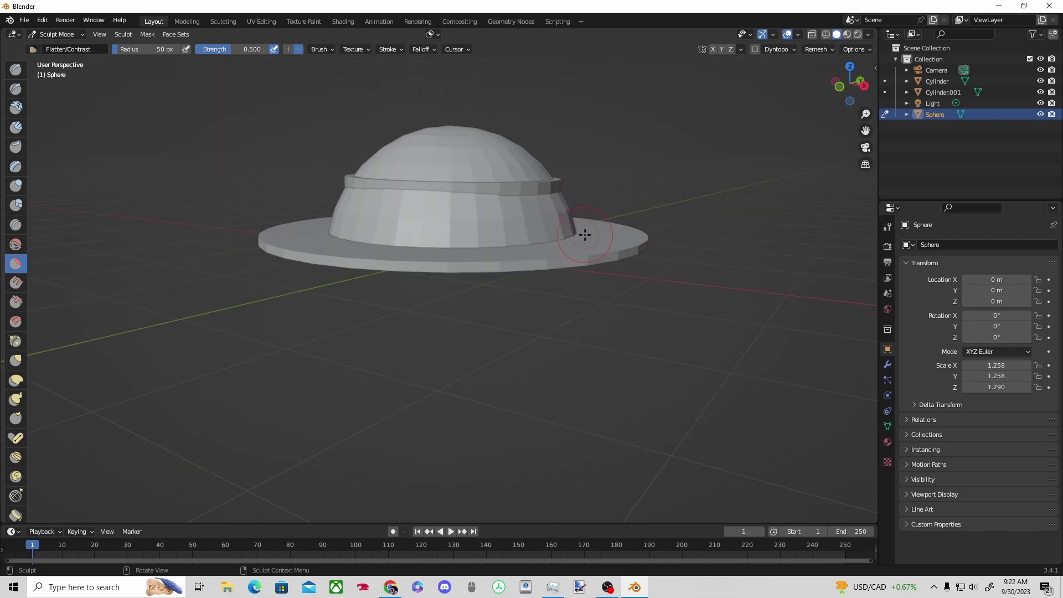
{"action": "middle_click_drag", "start_coordinate": [473, 267], "coordinate": [388, 265]}
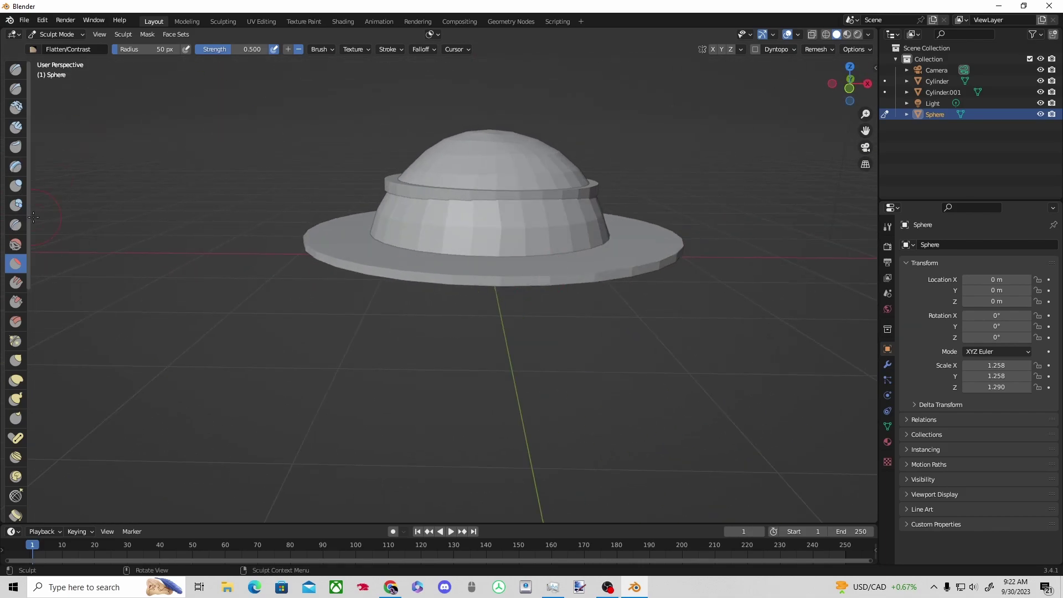
{"action": "left_click", "coordinate": [15, 225]}
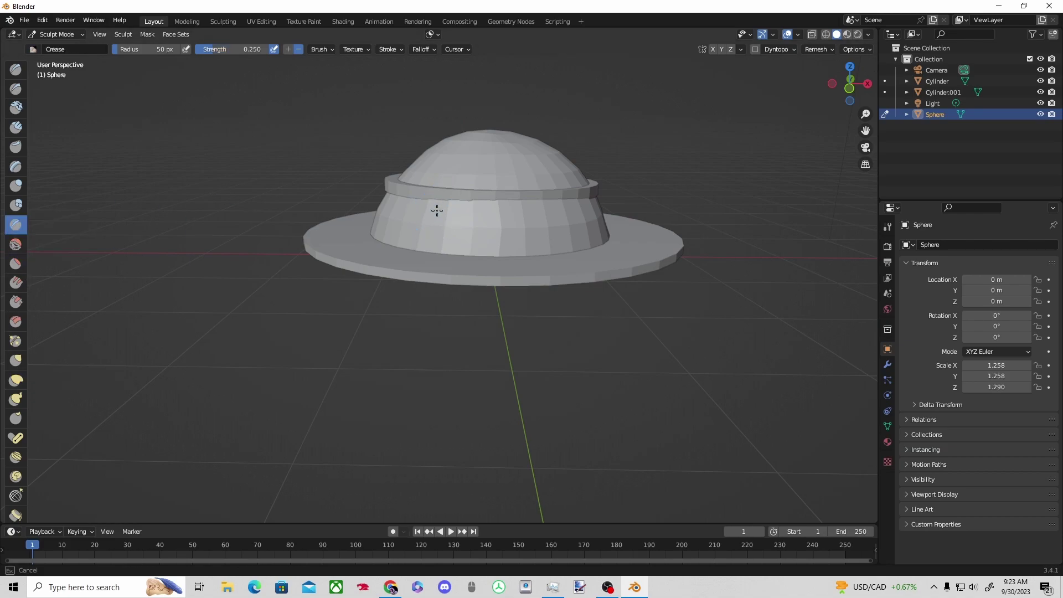
{"action": "mouse_move", "coordinate": [434, 209]}
{"action": "middle_mouse_down"}
{"action": "mouse_move", "coordinate": [331, 223]}
{"action": "mouse_move", "coordinate": [339, 178]}
{"action": "mouse_move", "coordinate": [378, 225]}
{"action": "middle_mouse_up"}
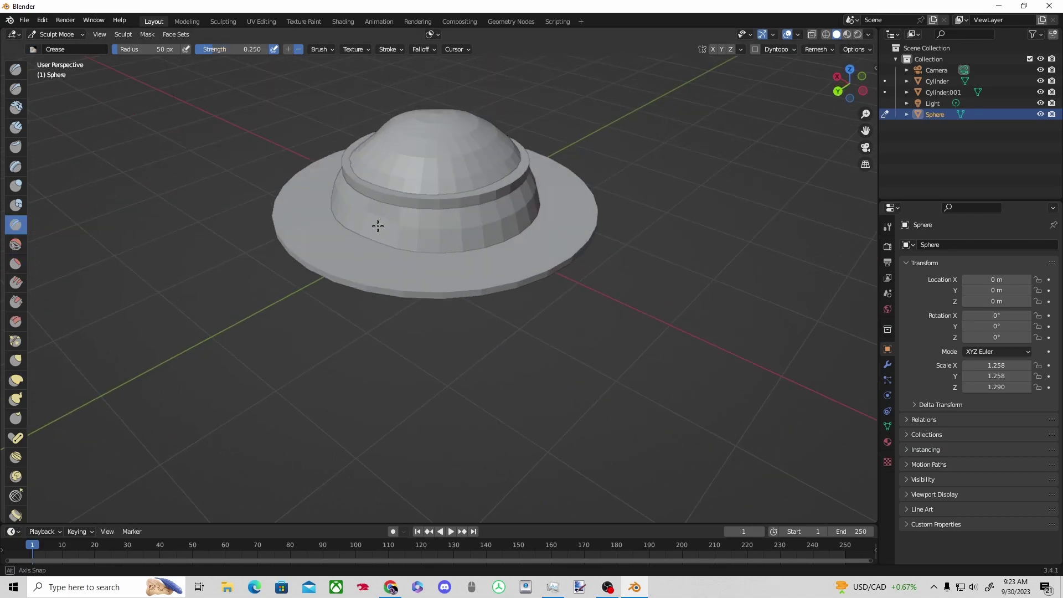
{"action": "mouse_move", "coordinate": [508, 222]}
{"action": "middle_mouse_down"}
{"action": "mouse_move", "coordinate": [560, 254]}
{"action": "mouse_move", "coordinate": [559, 268]}
{"action": "mouse_move", "coordinate": [463, 203]}
{"action": "mouse_move", "coordinate": [409, 277]}
{"action": "middle_mouse_up"}
- Try smoothing the dome's surface with the Smooth brush and inspect it from several sides
{"action": "left_click", "coordinate": [19, 244]}
{"action": "mouse_move", "coordinate": [409, 277]}
{"action": "left_mouse_down"}
{"action": "mouse_move", "coordinate": [447, 228]}
{"action": "mouse_move", "coordinate": [463, 391]}
{"action": "left_mouse_up"}
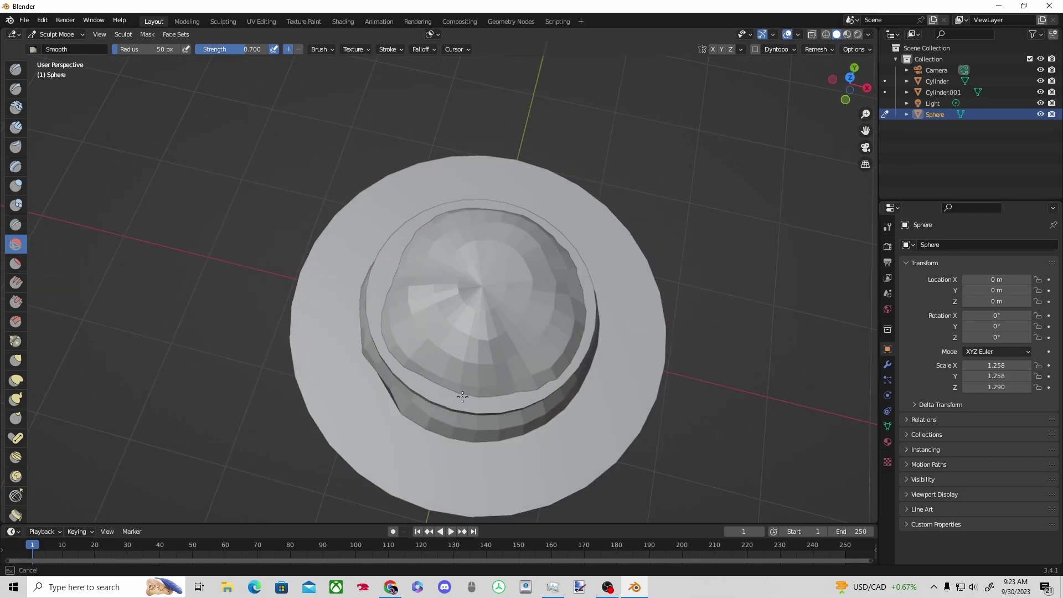
{"action": "mouse_move", "coordinate": [463, 391]}
{"action": "middle_mouse_down"}
{"action": "mouse_move", "coordinate": [595, 242]}
{"action": "mouse_move", "coordinate": [625, 253]}
{"action": "middle_mouse_up"}
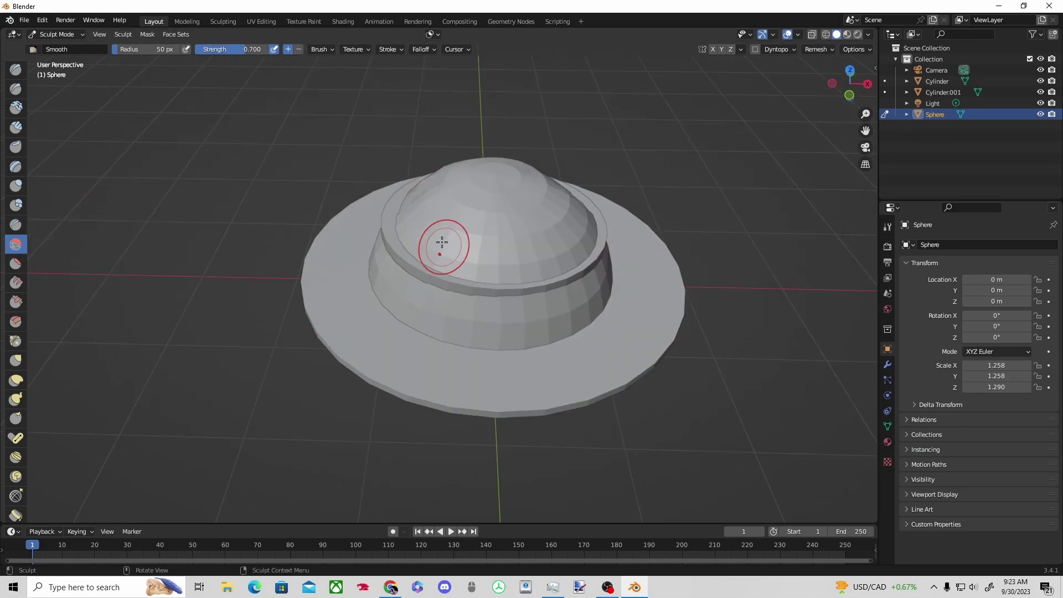
{"action": "middle_click_drag", "start_coordinate": [548, 237], "coordinate": [351, 253]}
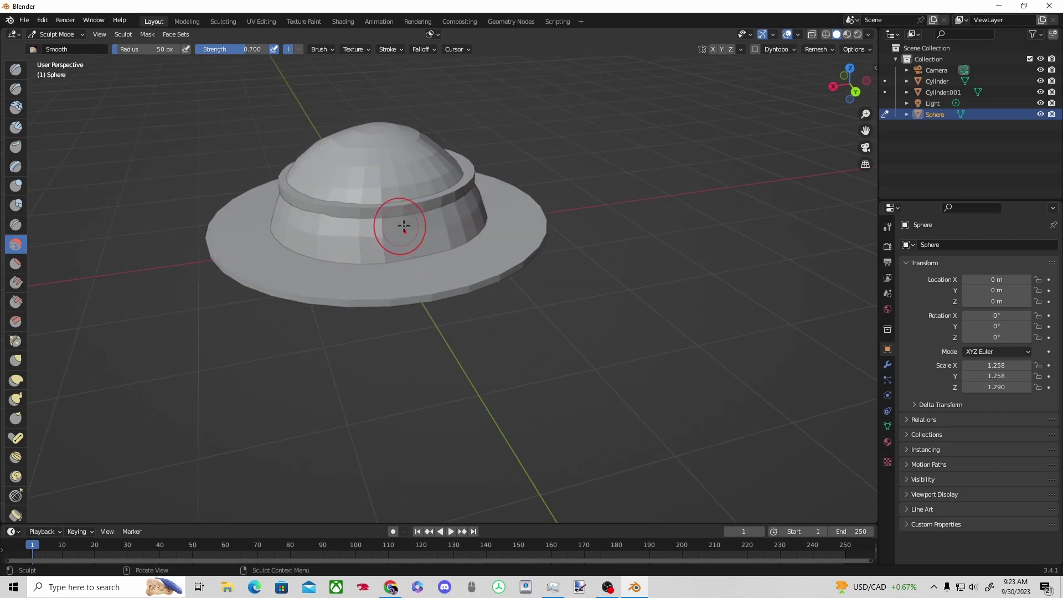
{"action": "middle_click_drag", "start_coordinate": [403, 225], "coordinate": [492, 218]}
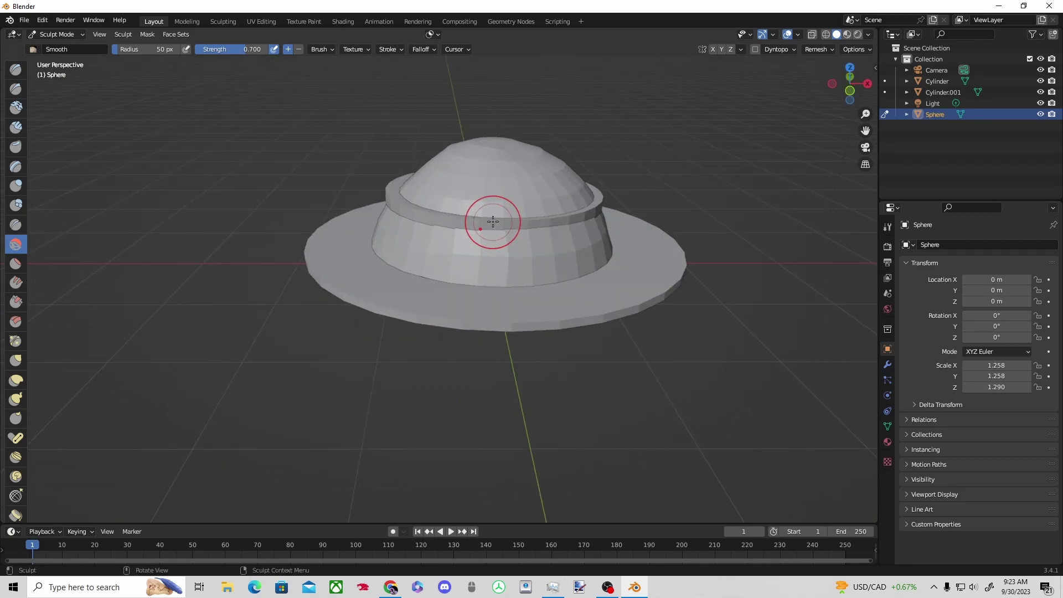
- Return to Object Mode, select the brim and open it in Edit Mode
{"action": "left_click", "coordinate": [54, 35]}
{"action": "left_click", "coordinate": [54, 47]}
{"action": "left_click", "coordinate": [609, 308]}
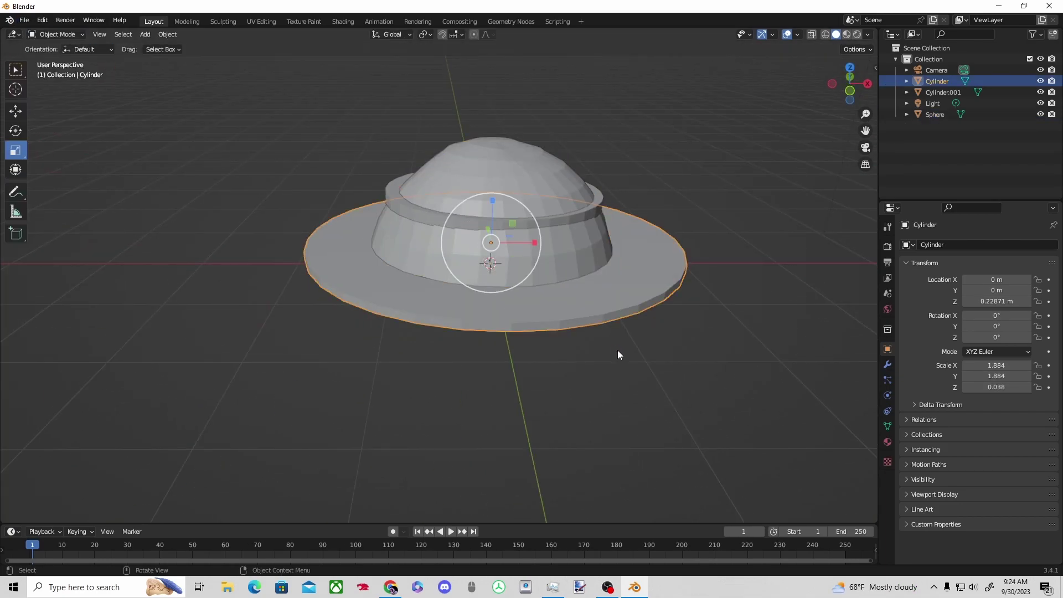
{"action": "middle_click_drag", "start_coordinate": [617, 350], "coordinate": [599, 369]}
{"action": "left_click", "coordinate": [54, 34]}
{"action": "left_click", "coordinate": [54, 59]}
- Try pulling the vertices at the brim's front edge inward to form a wide V-shaped notch
{"action": "left_click_drag", "start_coordinate": [481, 398], "coordinate": [496, 327]}
{"action": "left_click", "coordinate": [20, 157]}
{"action": "key", "text": "s"}
{"action": "left_click", "coordinate": [17, 112]}
- Try moving the vertices on both sides of the brim notch closer together
{"action": "left_click", "coordinate": [433, 398]}
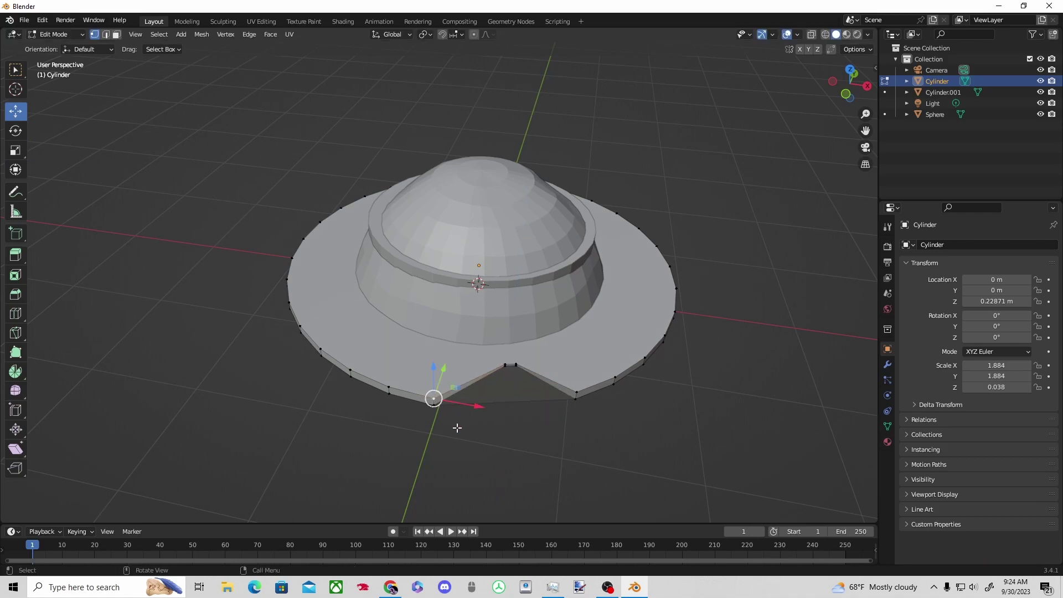
{"action": "left_click_drag", "start_coordinate": [480, 405], "coordinate": [520, 401]}
{"action": "left_click", "coordinate": [455, 373]}
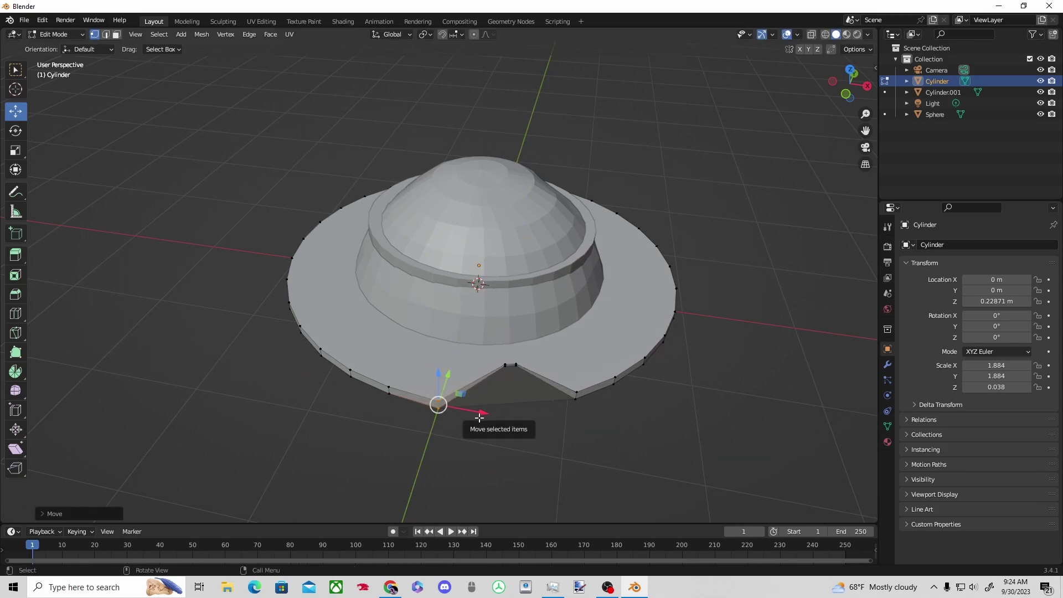
{"action": "left_click_drag", "start_coordinate": [440, 400], "coordinate": [495, 396]}
{"action": "left_click_drag", "start_coordinate": [583, 396], "coordinate": [585, 402]}
{"action": "left_click_drag", "start_coordinate": [576, 396], "coordinate": [534, 395]}
{"action": "left_click_drag", "start_coordinate": [497, 357], "coordinate": [523, 370]}
- Undo the vertex moves made around the notch in the brim's front edge
{"action": "key", "text": "ctrl+z"}
{"action": "key", "text": "ctrl+z"}
{"action": "key", "text": "ctrl+z"}
{"action": "key", "text": "ctrl+z"}
{"action": "key", "text": "ctrl+z"}
{"action": "key", "text": "ctrl+z"}
{"action": "key", "text": "ctrl+z"}
{"action": "key", "text": "ctrl+z"}
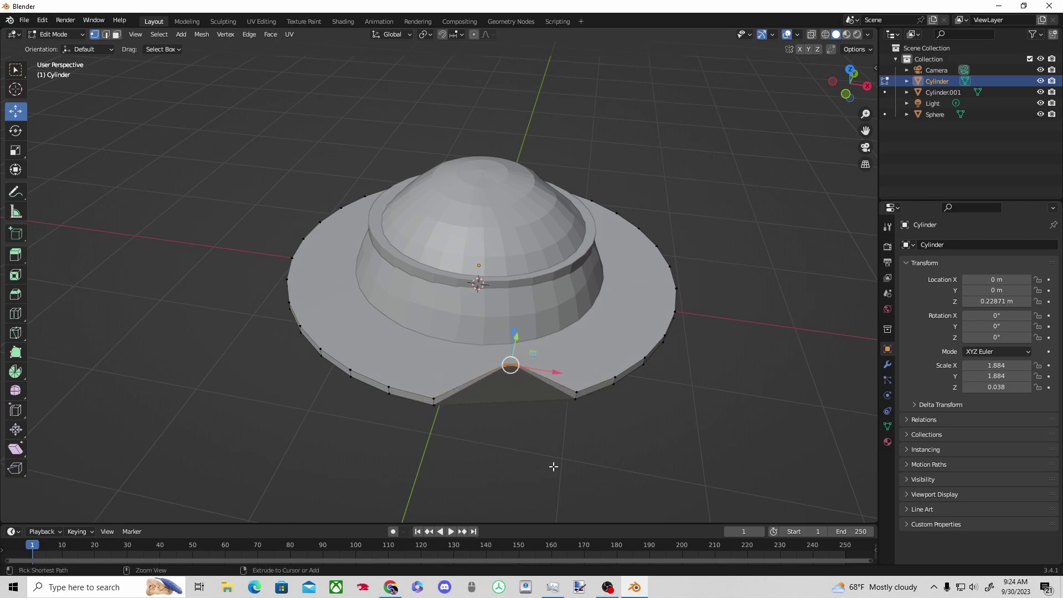
- Try repositioning the brim's front edge vertices again and undo both attempts
{"action": "left_click_drag", "start_coordinate": [475, 395], "coordinate": [496, 421]}
{"action": "left_click_drag", "start_coordinate": [484, 404], "coordinate": [518, 446]}
{"action": "key", "text": "ctrl+z"}
{"action": "left_click_drag", "start_coordinate": [484, 404], "coordinate": [495, 380]}
{"action": "mouse_move", "coordinate": [527, 451]}
{"action": "middle_mouse_down"}
{"action": "mouse_move", "coordinate": [545, 426]}
{"action": "mouse_move", "coordinate": [538, 435]}
{"action": "middle_mouse_up"}
{"action": "key", "text": "ctrl+z"}
- Pull the brim's front edge vertices inward into a V-shaped notch and move its side vertices together to narrow it
{"action": "middle_click_drag", "start_coordinate": [546, 379], "coordinate": [528, 421]}
{"action": "left_click_drag", "start_coordinate": [489, 431], "coordinate": [497, 389]}
{"action": "left_click_drag", "start_coordinate": [514, 433], "coordinate": [499, 429]}
{"action": "left_click_drag", "start_coordinate": [422, 453], "coordinate": [539, 477]}
{"action": "left_click_drag", "start_coordinate": [555, 473], "coordinate": [526, 467]}
{"action": "left_click_drag", "start_coordinate": [437, 459], "coordinate": [460, 473]}
{"action": "left_click_drag", "start_coordinate": [460, 427], "coordinate": [463, 416]}
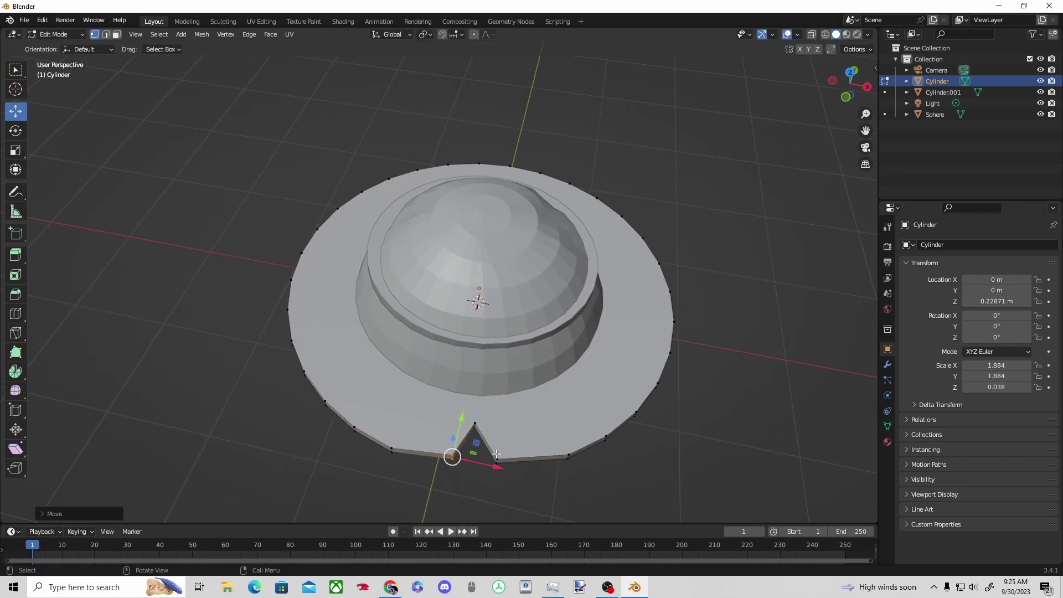
{"action": "left_click", "coordinate": [535, 455]}
{"action": "middle_click_drag", "start_coordinate": [542, 453], "coordinate": [566, 389]}
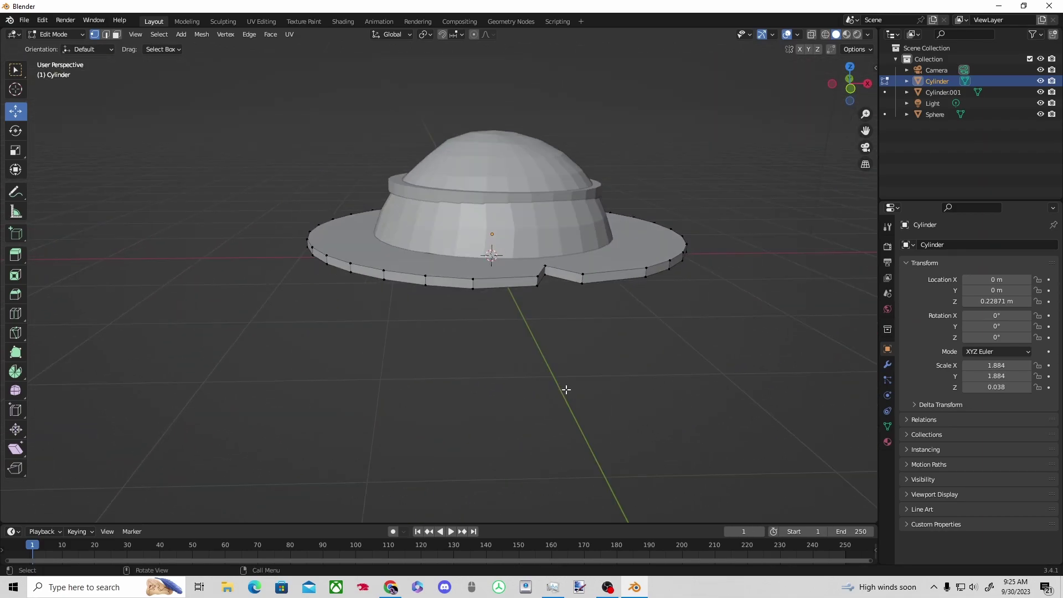
- In Object Mode, select all three hat parts and raise them together about 3.4 m along Z
{"action": "left_click", "coordinate": [16, 70]}
{"action": "mouse_move", "coordinate": [480, 335]}
{"action": "middle_mouse_down"}
{"action": "mouse_move", "coordinate": [481, 310]}
{"action": "mouse_move", "coordinate": [467, 349]}
{"action": "middle_mouse_up"}
{"action": "scroll", "coordinate": [467, 349], "scroll_direction": "down", "scroll_amount": 4}
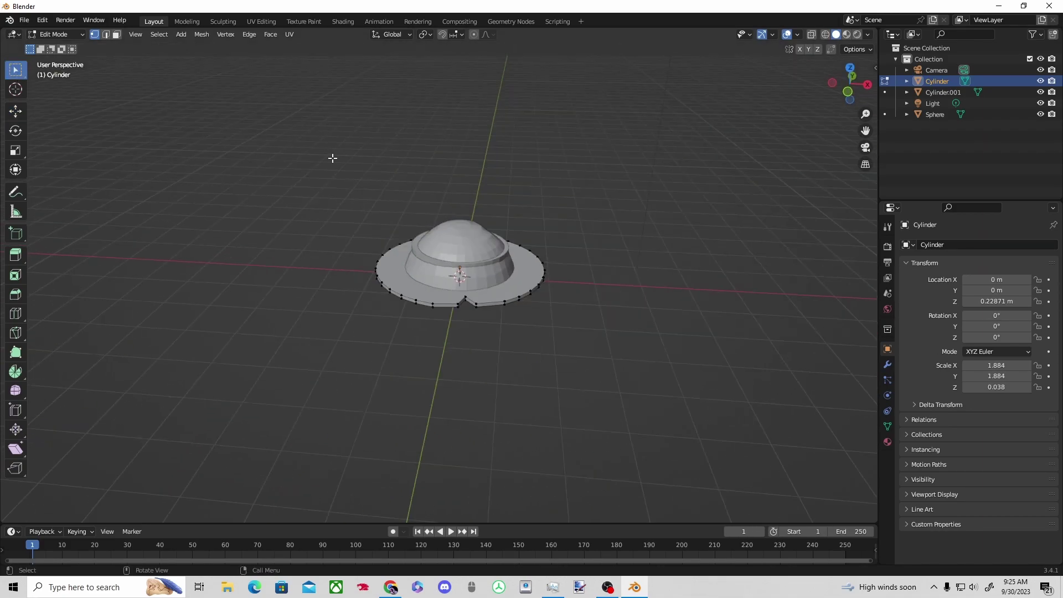
{"action": "left_click_drag", "start_coordinate": [332, 157], "coordinate": [595, 346]}
{"action": "left_click", "coordinate": [345, 179]}
{"action": "key", "text": "Tab"}
{"action": "left_click_drag", "start_coordinate": [259, 121], "coordinate": [582, 346]}
{"action": "left_click", "coordinate": [15, 112]}
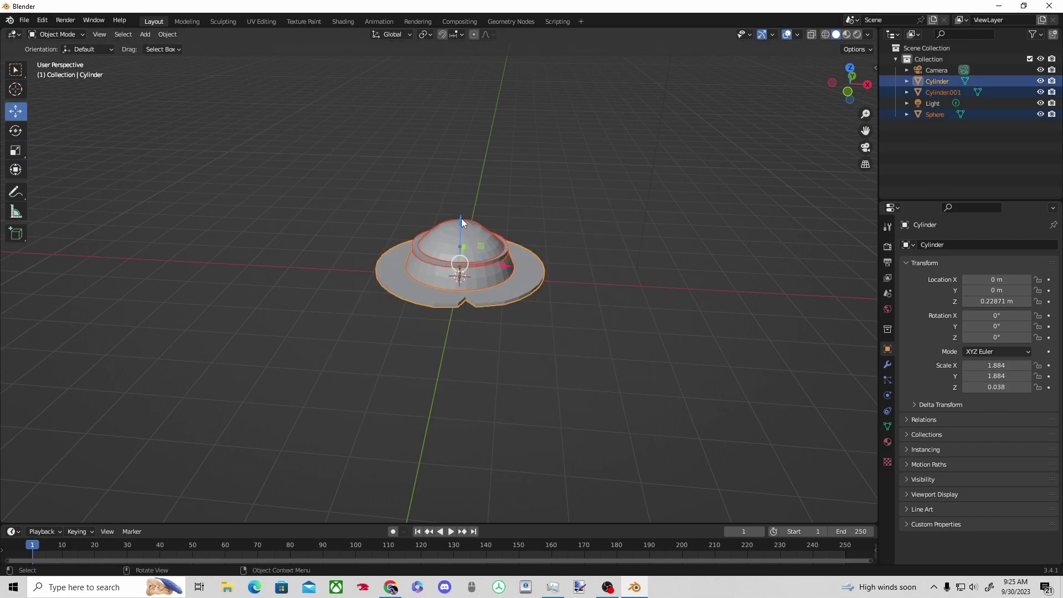
{"action": "left_click_drag", "start_coordinate": [461, 218], "coordinate": [463, 62]}
{"action": "left_click", "coordinate": [631, 97]}
{"action": "left_click", "coordinate": [774, 34]}
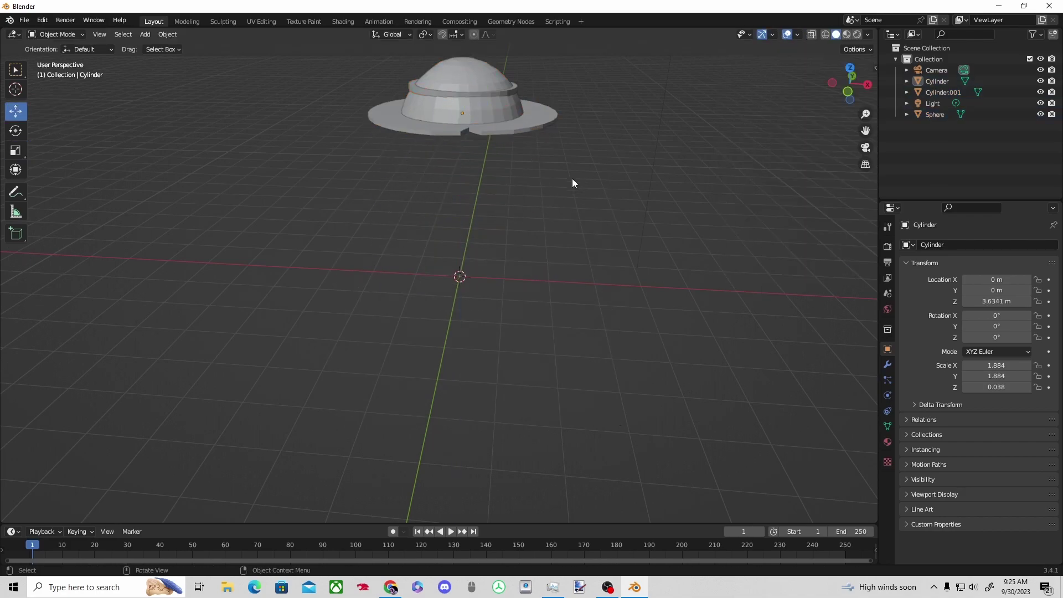
- Select the hat brim on its own and enter Edit Mode on it
{"action": "middle_click_drag", "start_coordinate": [572, 178], "coordinate": [503, 173]}
{"action": "scroll", "coordinate": [476, 149], "scroll_direction": "down", "scroll_amount": 3}
{"action": "left_click_drag", "start_coordinate": [407, 99], "coordinate": [604, 180]}
{"action": "middle_click_drag", "start_coordinate": [604, 166], "coordinate": [339, 279], "text": "shift"}
{"action": "scroll", "coordinate": [596, 235], "scroll_direction": "up", "scroll_amount": 3}
{"action": "left_click", "coordinate": [340, 279]}
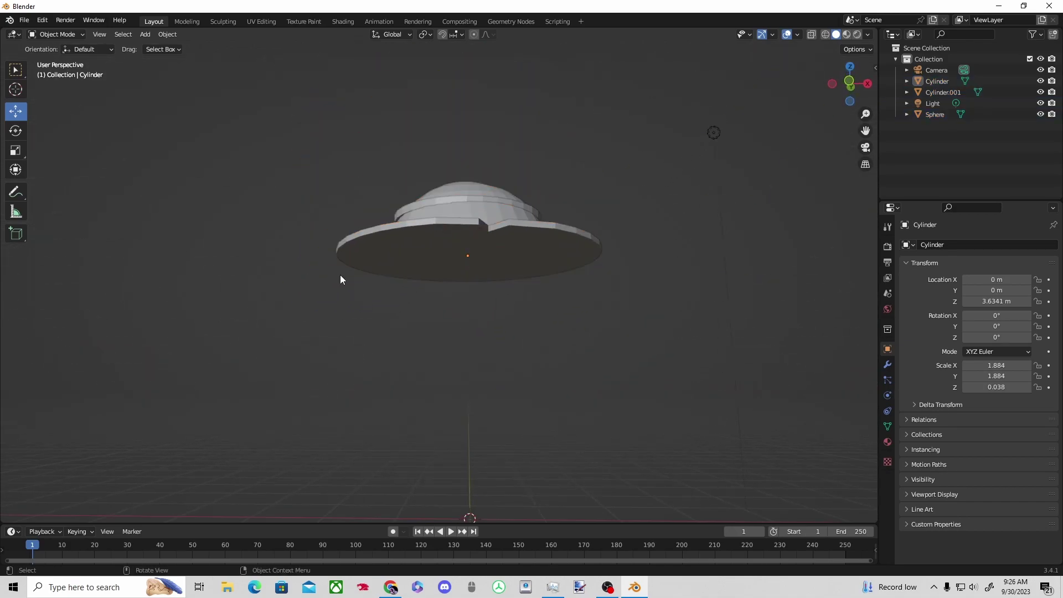
{"action": "left_click", "coordinate": [35, 34]}
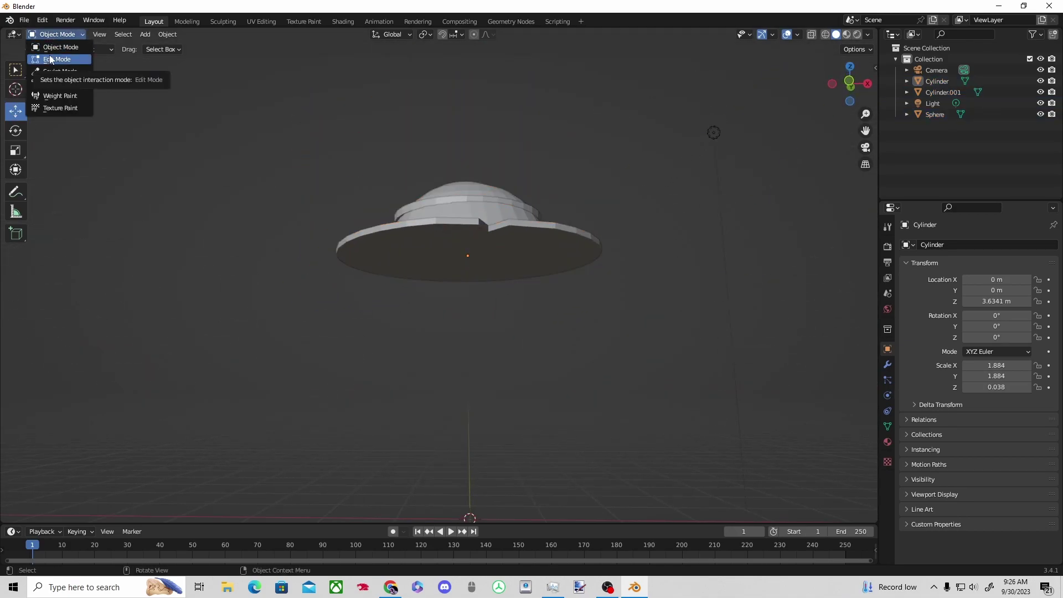
{"action": "middle_click_drag", "start_coordinate": [294, 280], "coordinate": [311, 370]}
{"action": "left_click", "coordinate": [350, 330]}
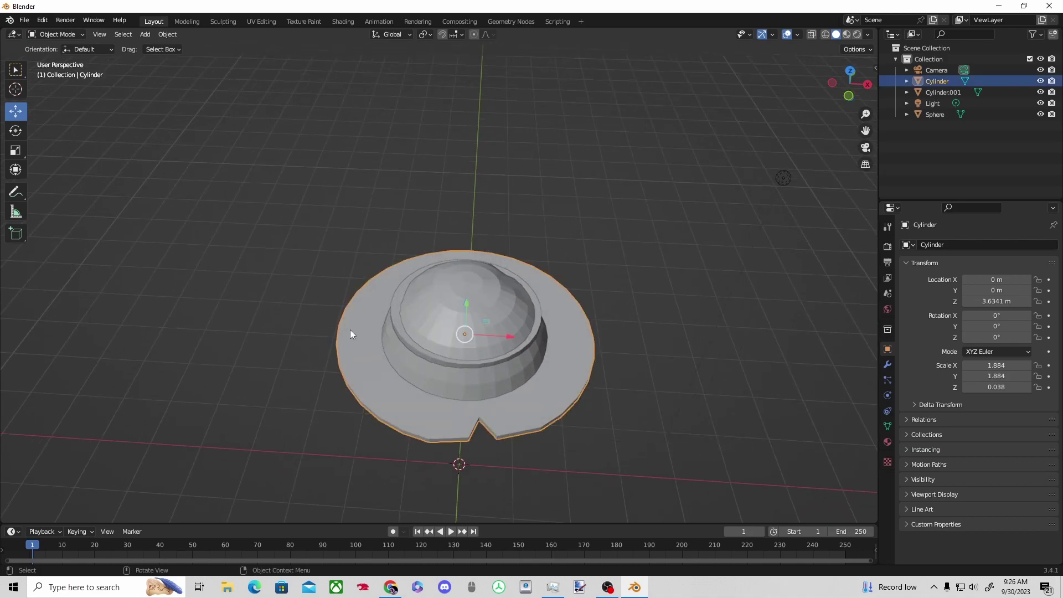
{"action": "left_click", "coordinate": [61, 34]}
{"action": "left_click", "coordinate": [73, 60]}
- Move individual vertices along the side of the brim's outer edge inward to form additional shallow notches
{"action": "mouse_move", "coordinate": [371, 329]}
{"action": "middle_mouse_down", "text": "shift"}
{"action": "mouse_move", "coordinate": [408, 334]}
{"action": "mouse_move", "coordinate": [505, 299]}
{"action": "middle_mouse_up", "text": "shift"}
{"action": "scroll", "coordinate": [379, 346], "scroll_direction": "up", "scroll_amount": 3}
{"action": "mouse_move", "coordinate": [505, 296]}
{"action": "left_mouse_down"}
{"action": "mouse_move", "coordinate": [518, 332]}
{"action": "mouse_move", "coordinate": [543, 278]}
{"action": "left_mouse_up"}
{"action": "left_click", "coordinate": [16, 111]}
{"action": "middle_click_drag", "start_coordinate": [390, 213], "coordinate": [533, 216]}
{"action": "left_click_drag", "start_coordinate": [324, 323], "coordinate": [297, 291]}
{"action": "mouse_move", "coordinate": [293, 328]}
{"action": "left_mouse_down"}
{"action": "mouse_move", "coordinate": [306, 303]}
{"action": "mouse_move", "coordinate": [299, 317]}
{"action": "left_mouse_up"}
{"action": "middle_click_drag", "start_coordinate": [186, 288], "coordinate": [231, 351]}
{"action": "left_click_drag", "start_coordinate": [289, 515], "coordinate": [269, 510]}
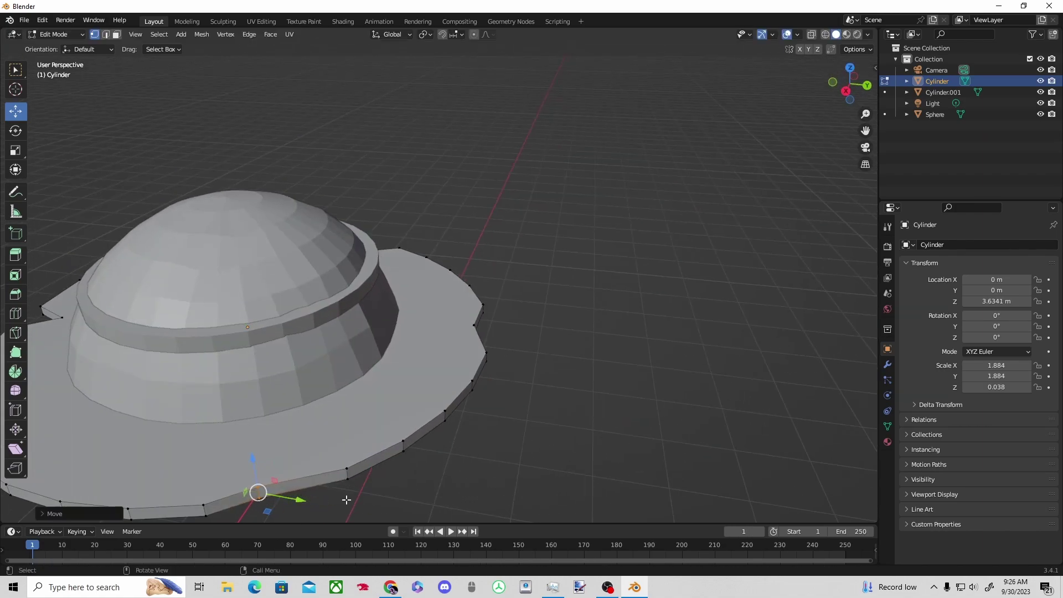
{"action": "left_click", "coordinate": [344, 498]}
- Shift another group of vertices on the brim's side edge to make its outline more irregular
{"action": "middle_click_drag", "start_coordinate": [426, 443], "coordinate": [327, 446]}
{"action": "middle_click_drag", "start_coordinate": [637, 316], "coordinate": [467, 306]}
{"action": "left_click", "coordinate": [435, 382]}
{"action": "middle_click_drag", "start_coordinate": [439, 390], "coordinate": [339, 397]}
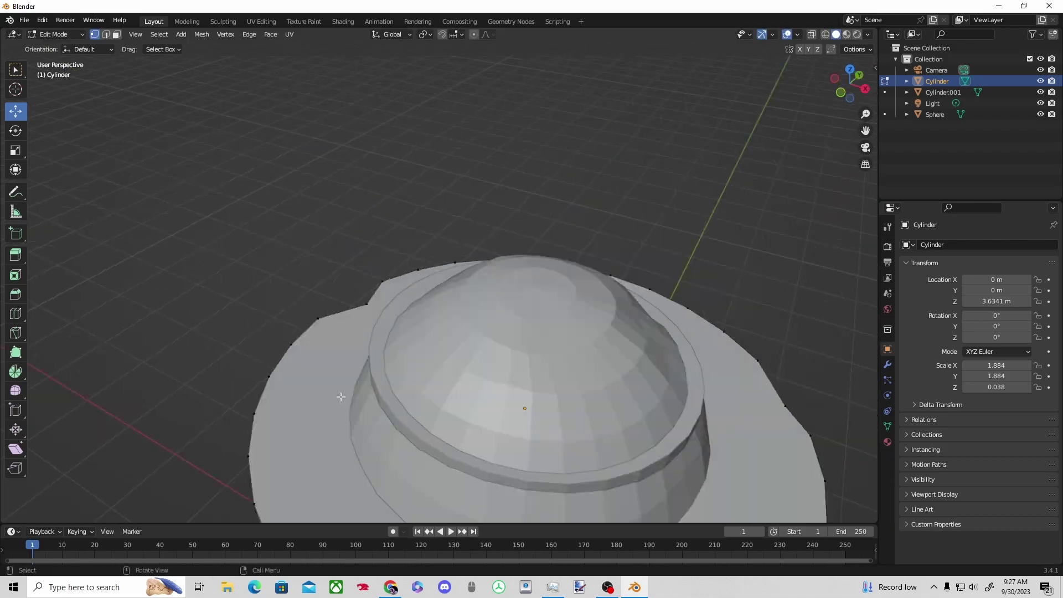
{"action": "middle_click_drag", "start_coordinate": [653, 357], "coordinate": [587, 330]}
{"action": "left_click_drag", "start_coordinate": [206, 445], "coordinate": [319, 452]}
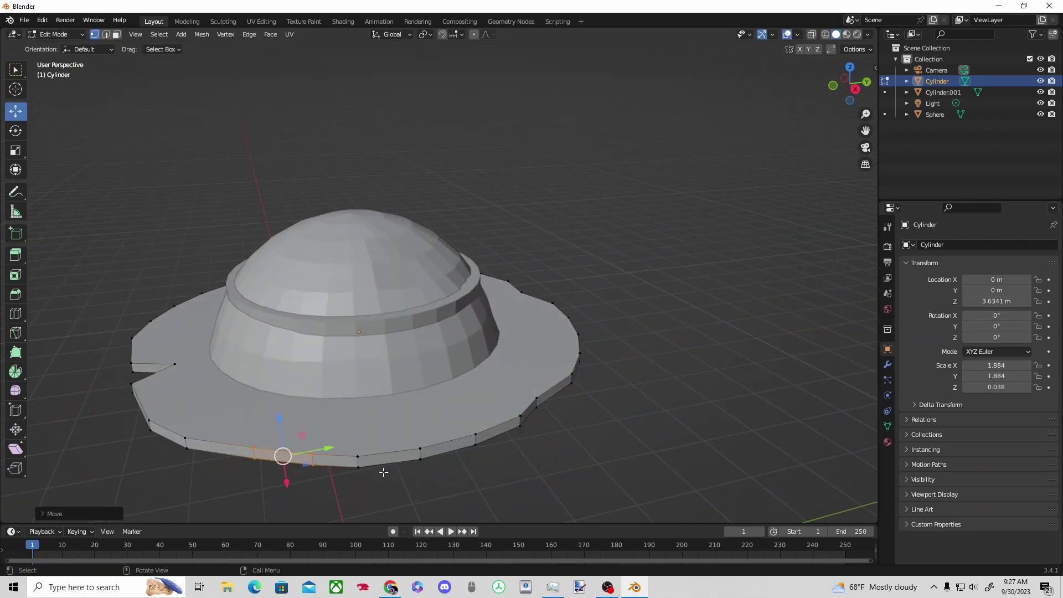
{"action": "left_click", "coordinate": [435, 492]}
{"action": "middle_click_drag", "start_coordinate": [548, 494], "coordinate": [645, 510]}
{"action": "middle_click_drag", "start_coordinate": [657, 466], "coordinate": [633, 381]}
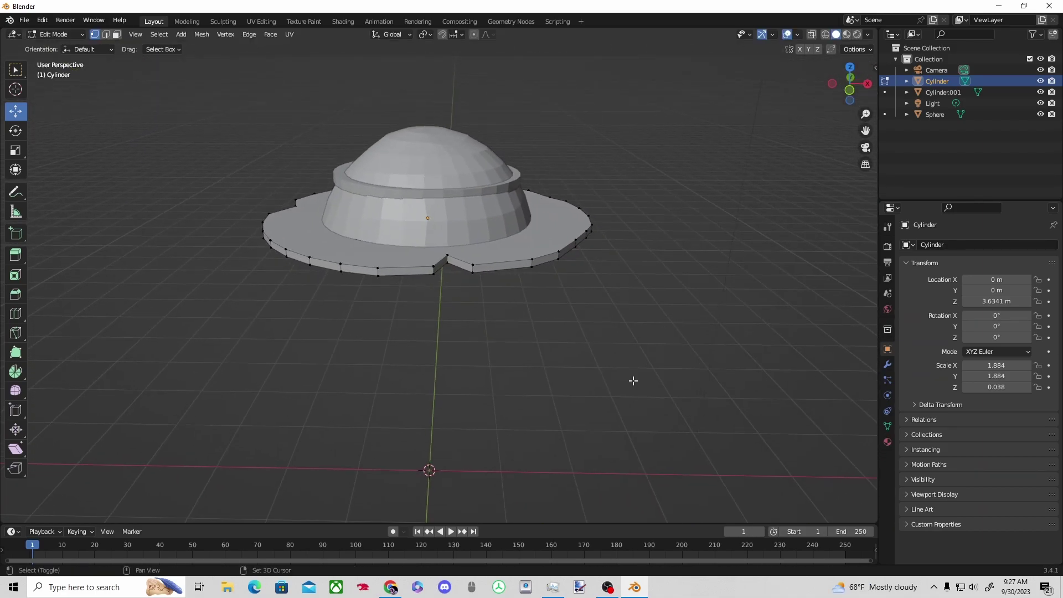
- Return to Object Mode and deselect the brim
{"action": "left_click", "coordinate": [59, 35]}
{"action": "left_click", "coordinate": [60, 46]}
{"action": "left_click", "coordinate": [479, 308]}
{"action": "middle_click_drag", "start_coordinate": [481, 308], "coordinate": [476, 286]}
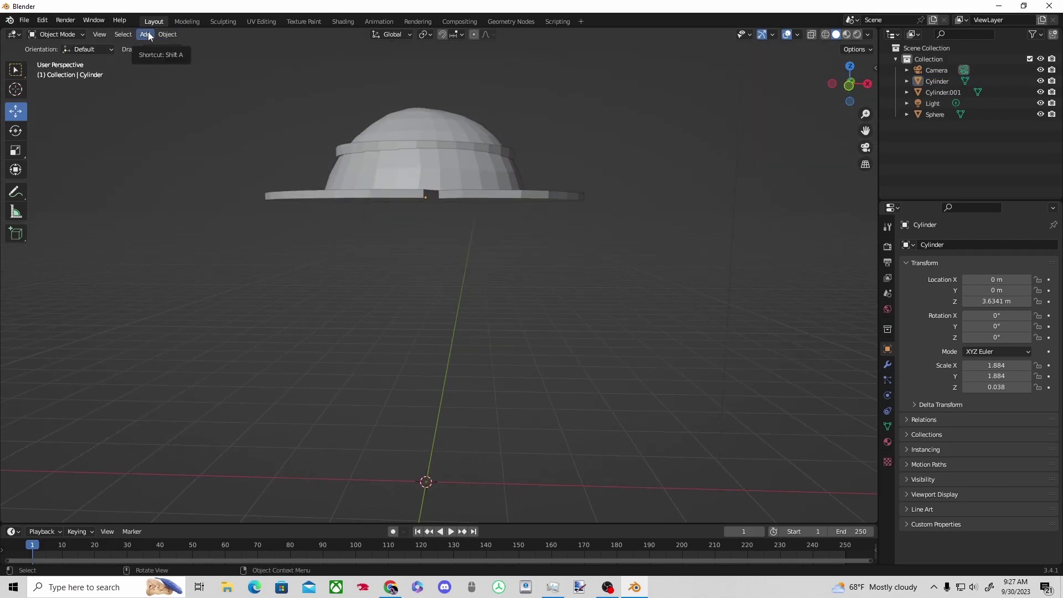
{"action": "middle_click_drag", "start_coordinate": [452, 496], "coordinate": [462, 505]}
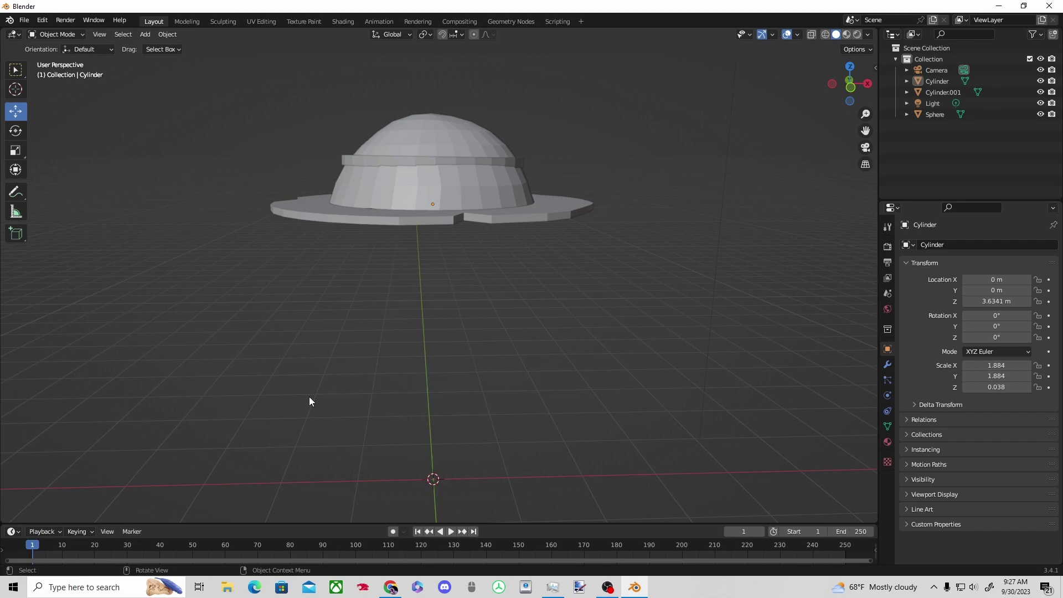
{"action": "key", "text": "ctrl+s"}
{"action": "key", "text": "Escape"}
- Switch to Chrome and open the eBay straw hat picture with the red band from the "luffy hat" image results
{"action": "left_click", "coordinate": [391, 587]}
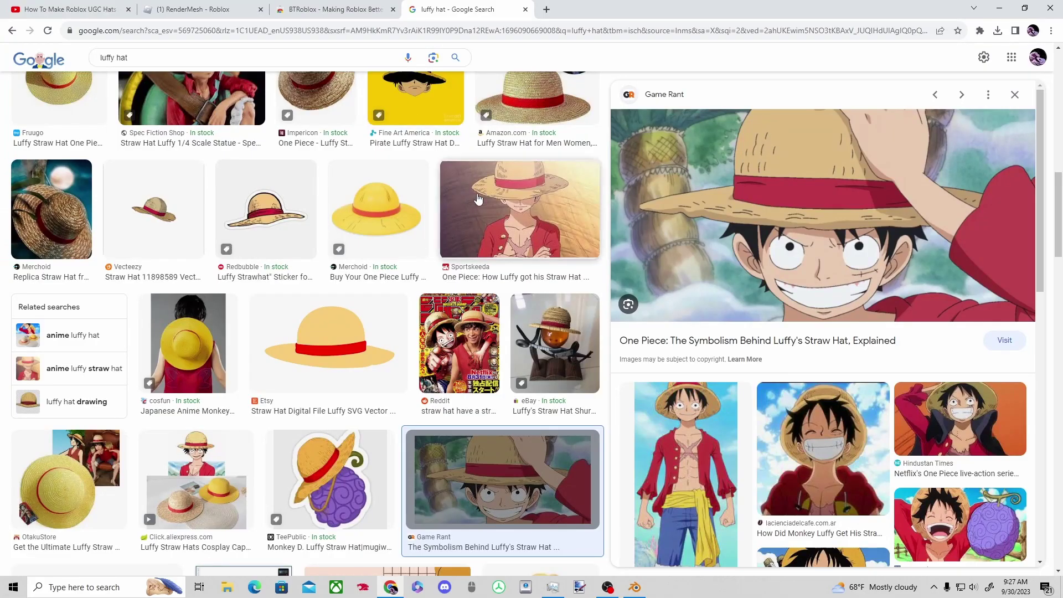
{"action": "scroll", "coordinate": [480, 202], "scroll_direction": "up", "scroll_amount": 5}
{"action": "left_click", "coordinate": [334, 343]}
{"action": "scroll", "coordinate": [972, 470], "scroll_direction": "down", "scroll_amount": 5}
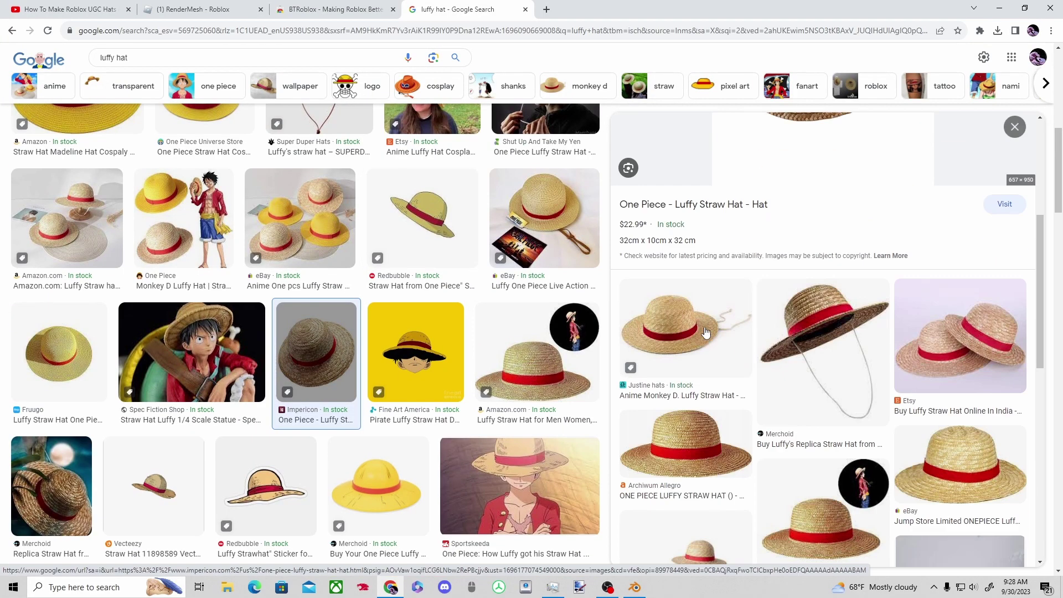
{"action": "left_click", "coordinate": [986, 487]}
{"action": "scroll", "coordinate": [836, 421], "scroll_direction": "down", "scroll_amount": 3}
{"action": "scroll", "coordinate": [727, 375], "scroll_direction": "up", "scroll_amount": 3}
- Save the eBay straw hat picture to the Downloads folder as LuffyHatTextures
{"action": "right_click", "coordinate": [775, 330]}
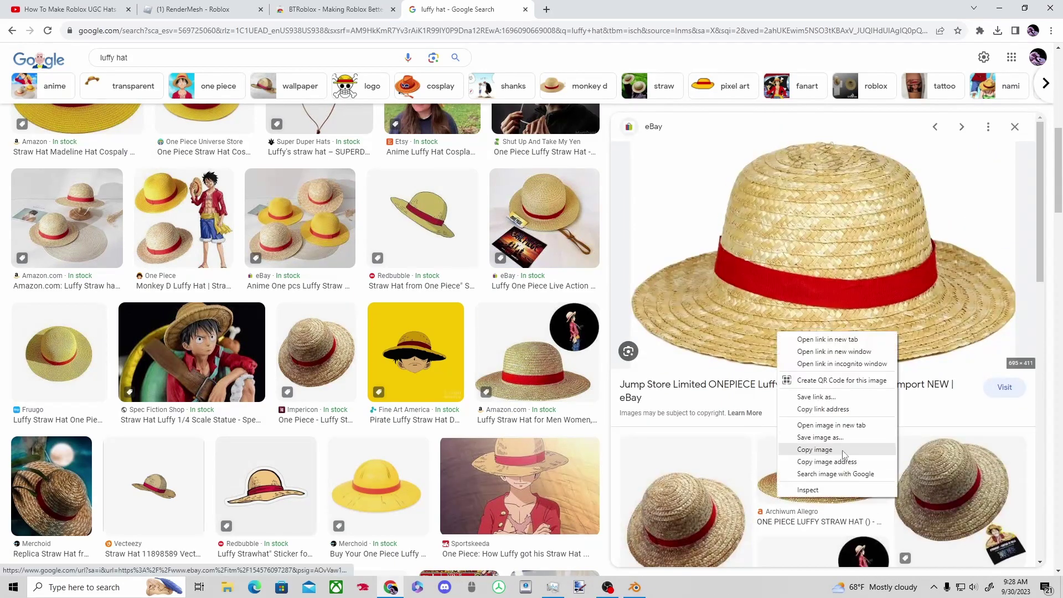
{"action": "left_click", "coordinate": [798, 453]}
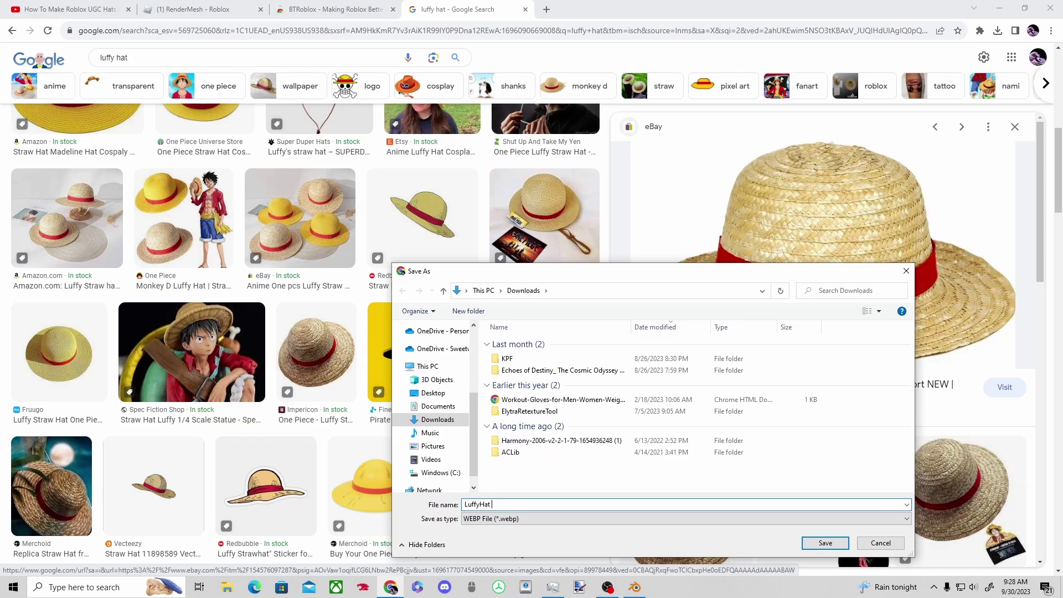
{"action": "type", "text": "LuffyHatTextures"}
{"action": "key", "text": "Return"}
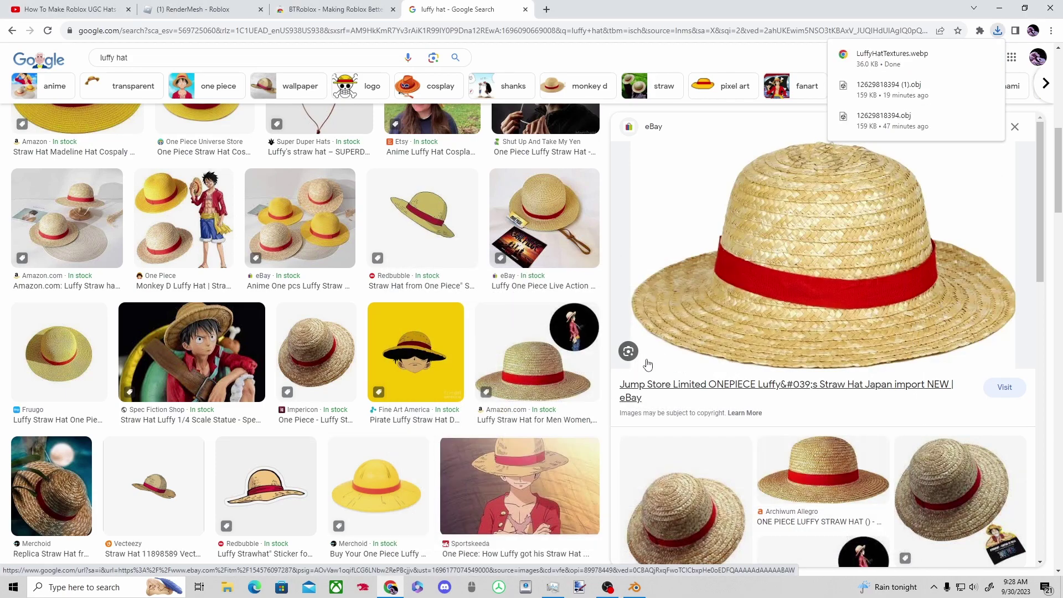
- Switch to paint.net and open LuffyHatTextures.webp
{"action": "left_click", "coordinate": [580, 587]}
{"action": "left_click", "coordinate": [131, 140]}
{"action": "left_click", "coordinate": [158, 174]}
{"action": "left_click", "coordinate": [179, 299]}
{"action": "double_click", "coordinate": [263, 212]}
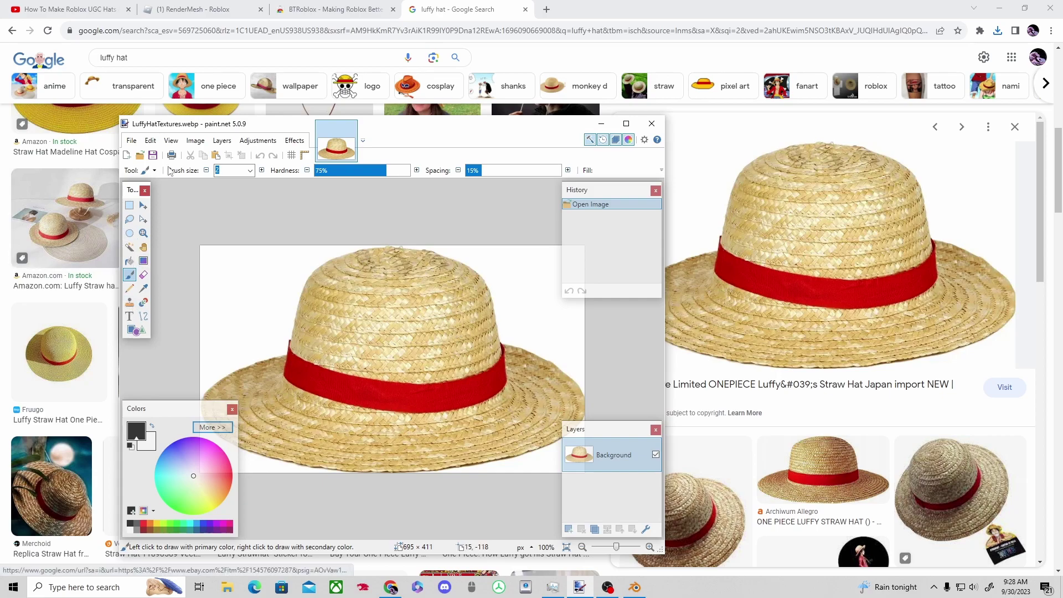
{"action": "left_click", "coordinate": [132, 140]}
{"action": "mouse_move", "coordinate": [150, 143]}
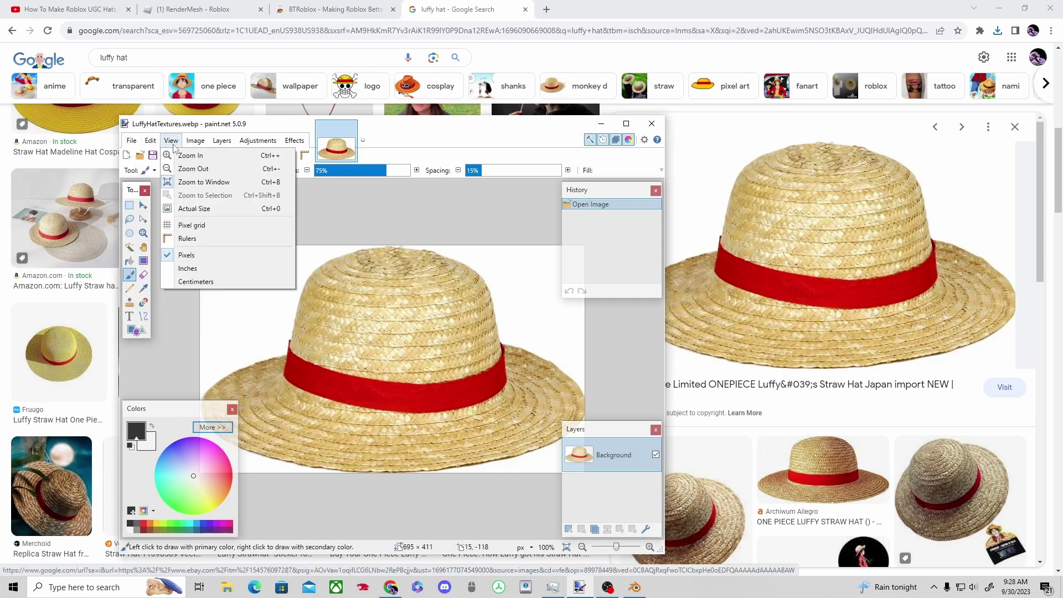
{"action": "left_click", "coordinate": [183, 156]}
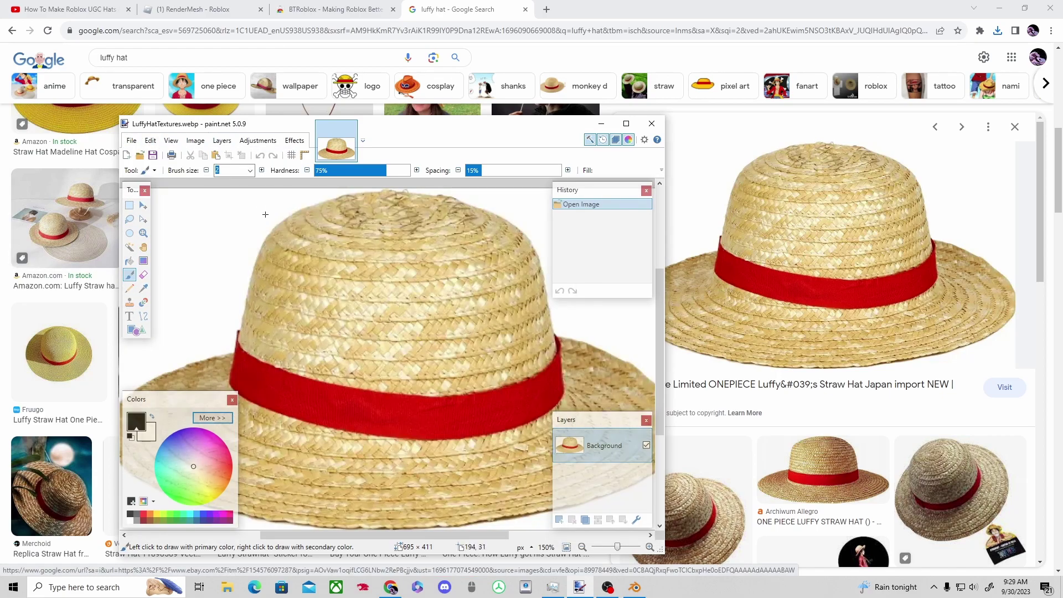
{"action": "scroll", "coordinate": [265, 214], "scroll_direction": "down", "scroll_amount": 2, "text": "ctrl"}
{"action": "left_click", "coordinate": [144, 233]}
{"action": "left_click_drag", "start_coordinate": [223, 217], "coordinate": [494, 402]}
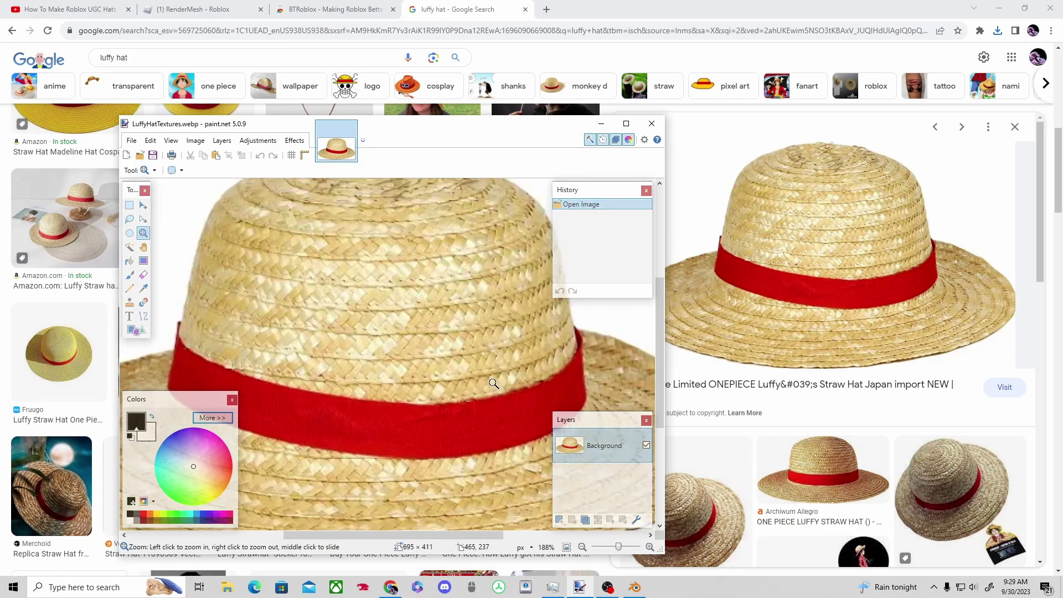
{"action": "left_click", "coordinate": [129, 205]}
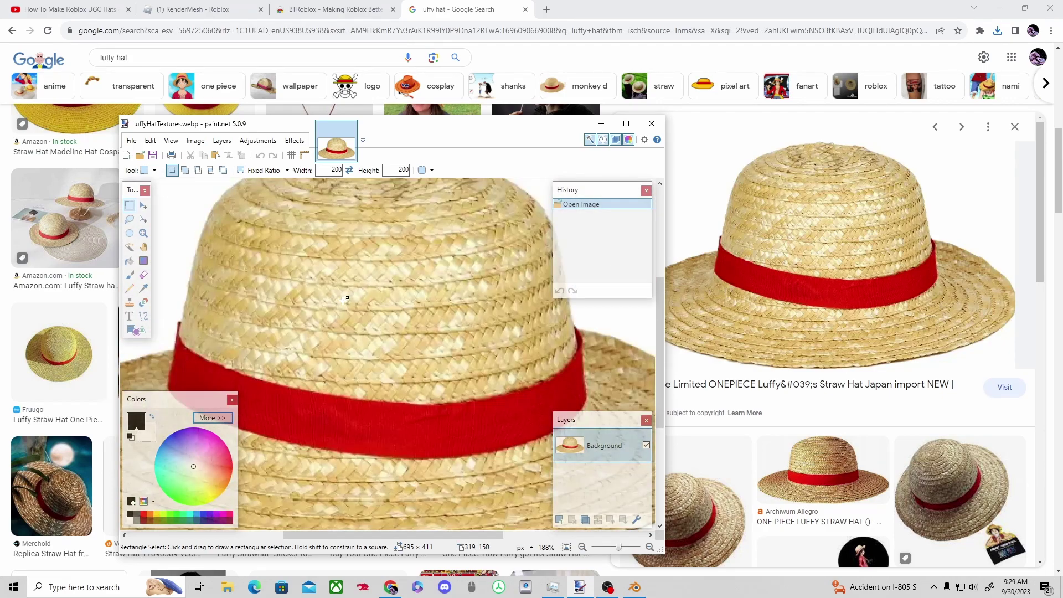
{"action": "left_click", "coordinate": [359, 376]}
{"action": "left_click", "coordinate": [338, 375]}
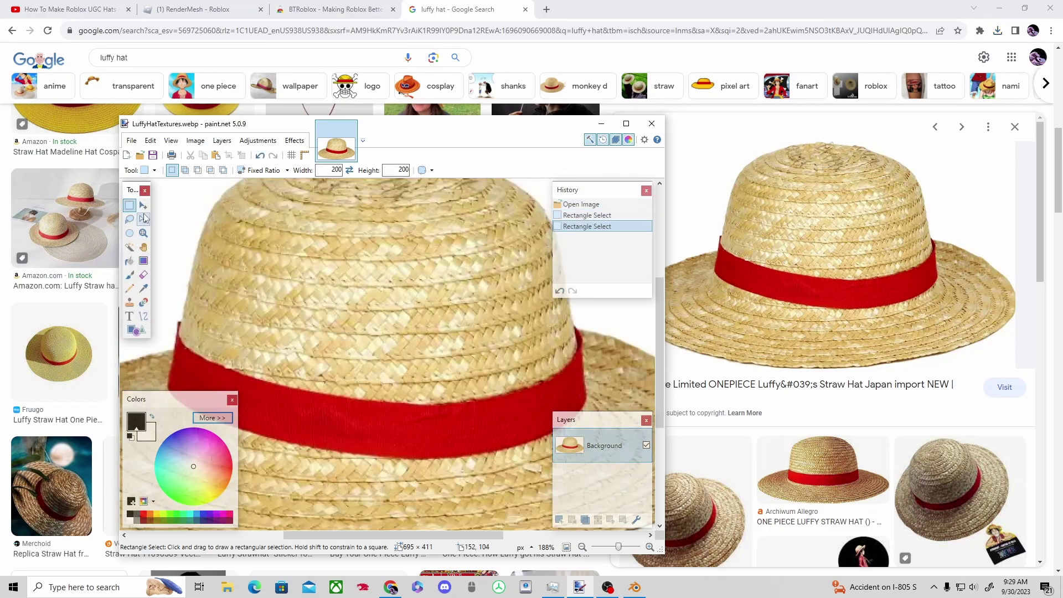
- Select the whole hat picture, enlarge its pixels to about 793 × 493 px and shift it up and left on the canvas
{"action": "key", "text": "ctrl+a"}
{"action": "left_click", "coordinate": [143, 205]}
{"action": "left_click_drag", "start_coordinate": [294, 274], "coordinate": [287, 263]}
{"action": "scroll", "coordinate": [287, 262], "scroll_direction": "down", "scroll_amount": 3, "text": "ctrl"}
{"action": "mouse_move", "coordinate": [434, 477]}
{"action": "left_mouse_down"}
{"action": "mouse_move", "coordinate": [471, 458]}
{"action": "mouse_move", "coordinate": [432, 475]}
{"action": "mouse_move", "coordinate": [440, 482]}
{"action": "left_mouse_up"}
{"action": "right_click", "coordinate": [574, 321]}
{"action": "left_click_drag", "start_coordinate": [220, 280], "coordinate": [216, 279]}
{"action": "left_click_drag", "start_coordinate": [524, 427], "coordinate": [577, 473]}
{"action": "left_click_drag", "start_coordinate": [368, 305], "coordinate": [222, 229]}
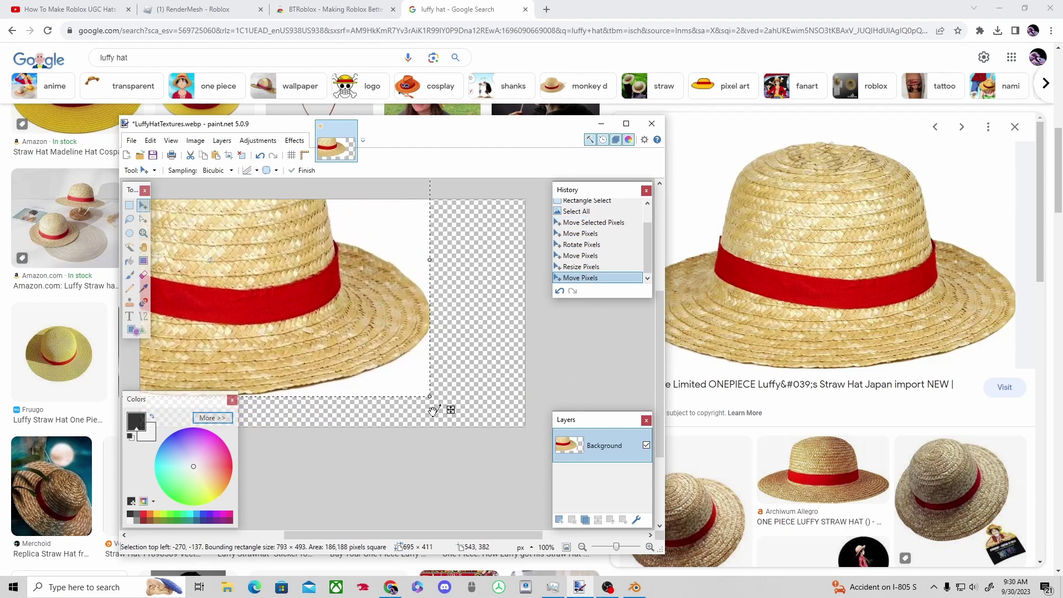
- Enlarge the picture further to about 1350 × 804 px and position it so only straw and red band fill the canvas
{"action": "left_click_drag", "start_coordinate": [432, 396], "coordinate": [653, 507]}
{"action": "left_click_drag", "start_coordinate": [540, 481], "coordinate": [497, 412]}
{"action": "scroll", "coordinate": [412, 384], "scroll_direction": "down", "scroll_amount": 3}
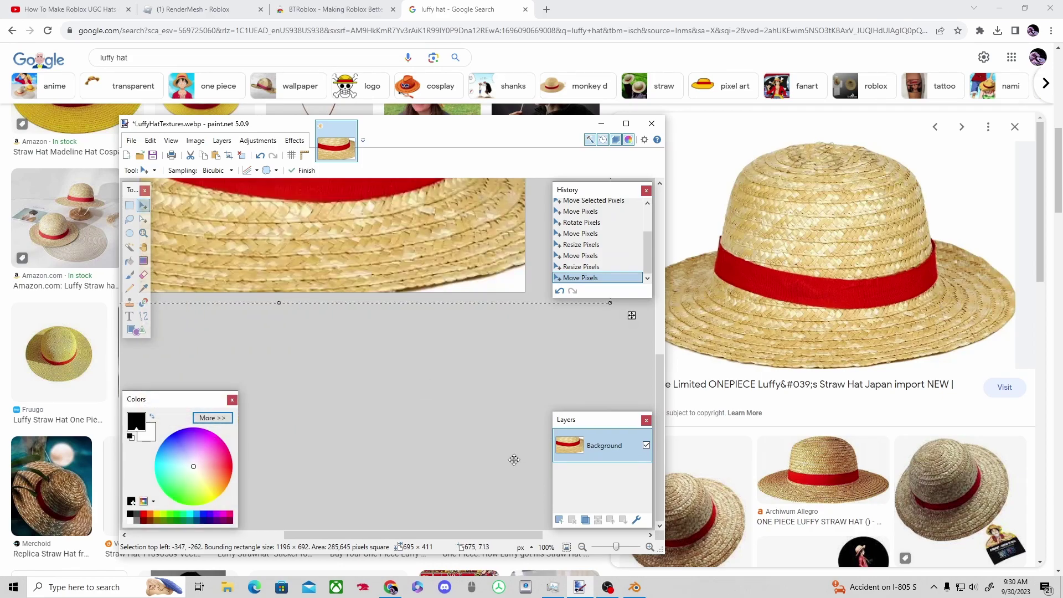
{"action": "scroll", "coordinate": [514, 460], "scroll_direction": "down", "scroll_amount": 2, "text": "ctrl"}
{"action": "left_click_drag", "start_coordinate": [561, 380], "coordinate": [604, 411]}
{"action": "mouse_move", "coordinate": [435, 351]}
{"action": "left_mouse_down"}
{"action": "mouse_move", "coordinate": [436, 360]}
{"action": "mouse_move", "coordinate": [440, 347]}
{"action": "left_mouse_up"}
{"action": "left_click_drag", "start_coordinate": [434, 420], "coordinate": [434, 421]}
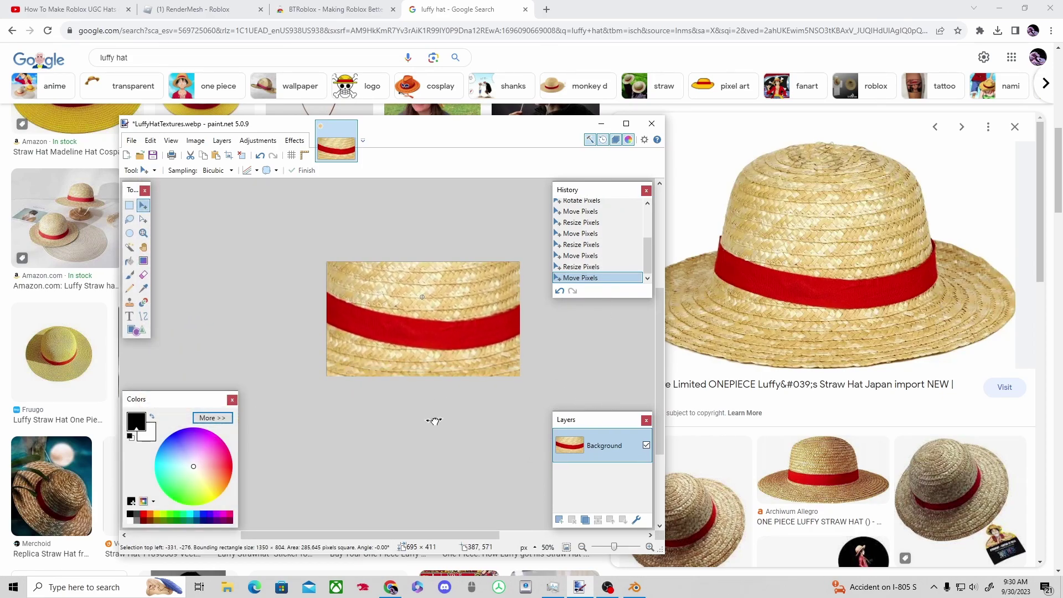
{"action": "left_click", "coordinate": [131, 140]}
{"action": "left_click", "coordinate": [149, 222]}
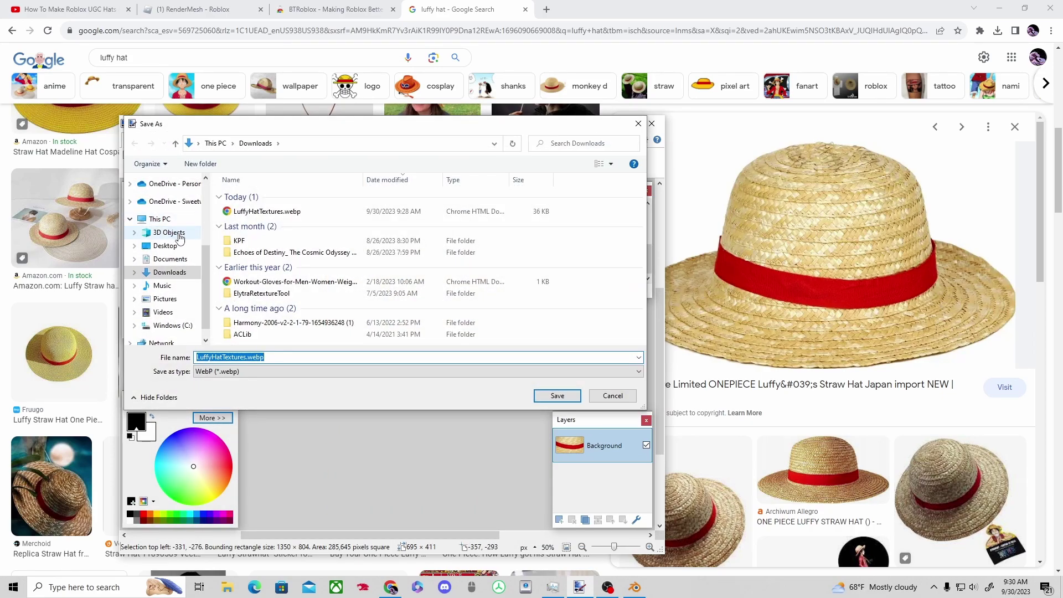
{"action": "left_click", "coordinate": [223, 371]}
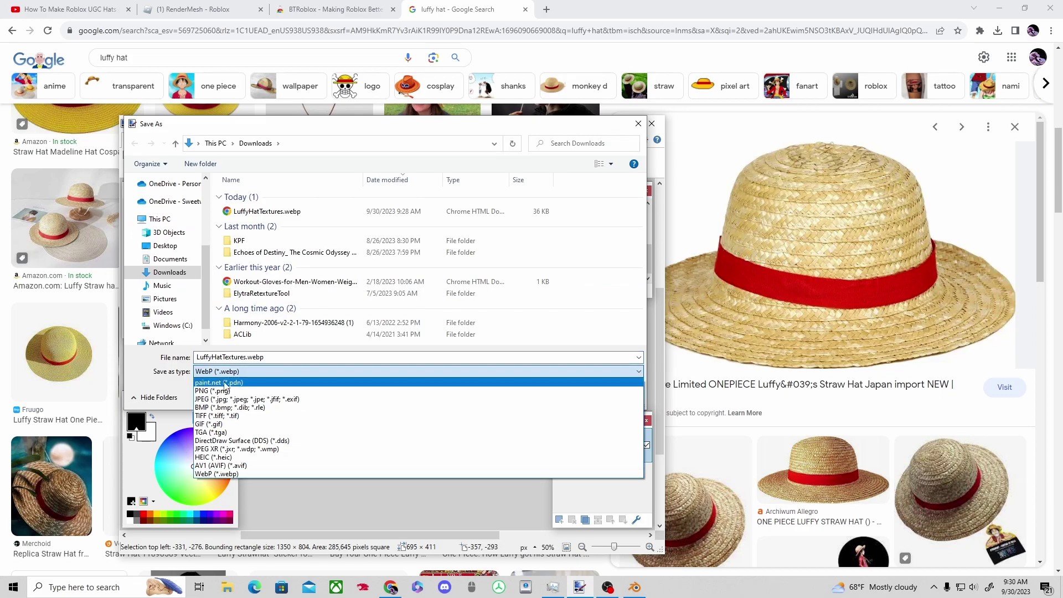
{"action": "left_click", "coordinate": [227, 399]}
{"action": "left_click", "coordinate": [550, 394]}
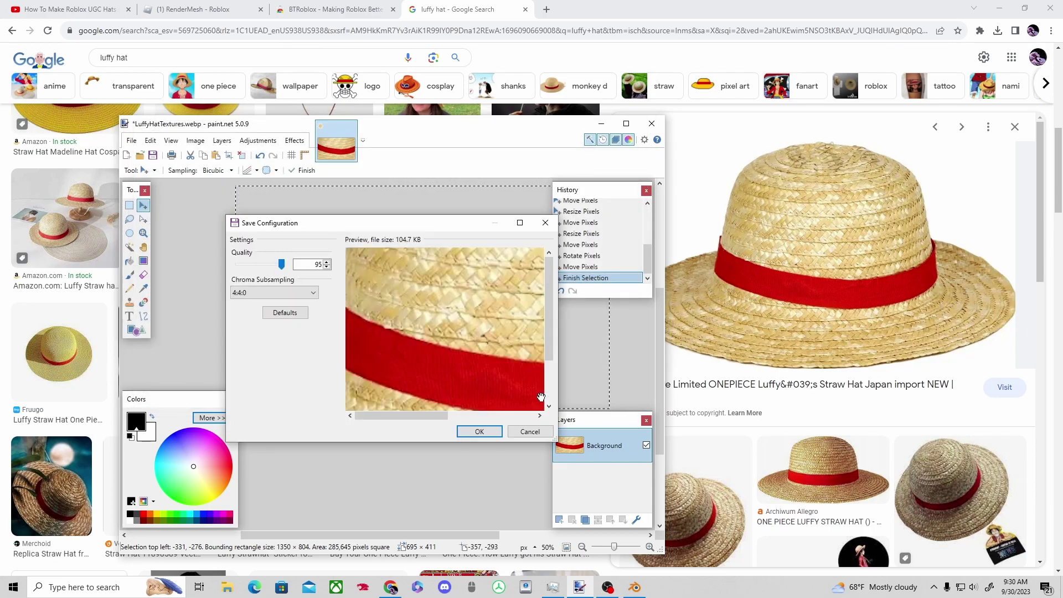
{"action": "left_click", "coordinate": [529, 431]}
- Save the edited texture as a PNG in Downloads with the default save settings and close paint.net
{"action": "left_click", "coordinate": [132, 140]}
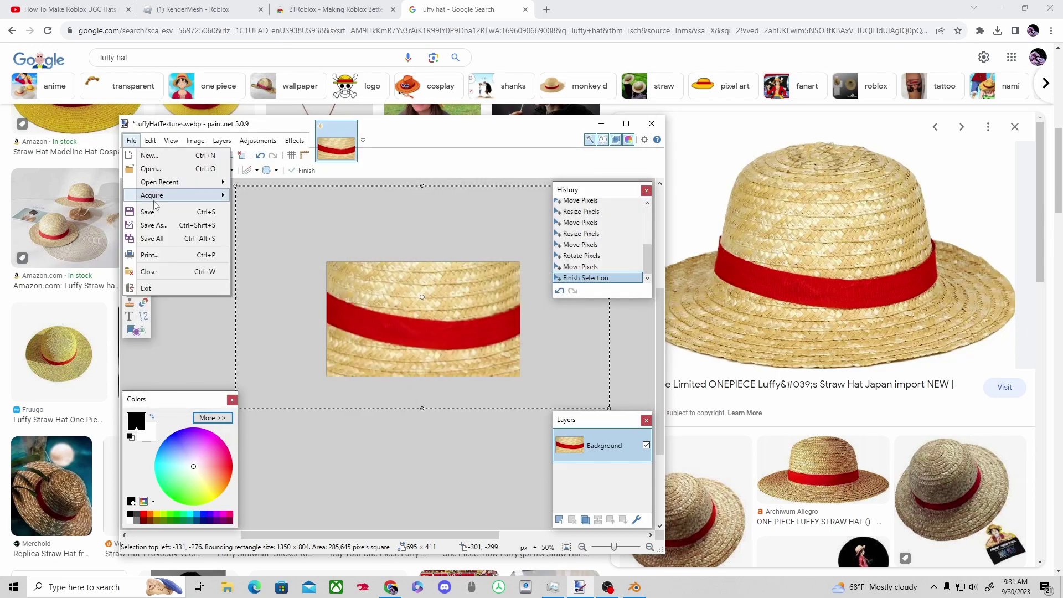
{"action": "left_click", "coordinate": [154, 225]}
{"action": "left_click", "coordinate": [287, 373]}
{"action": "left_click", "coordinate": [289, 391]}
{"action": "left_click", "coordinate": [576, 395]}
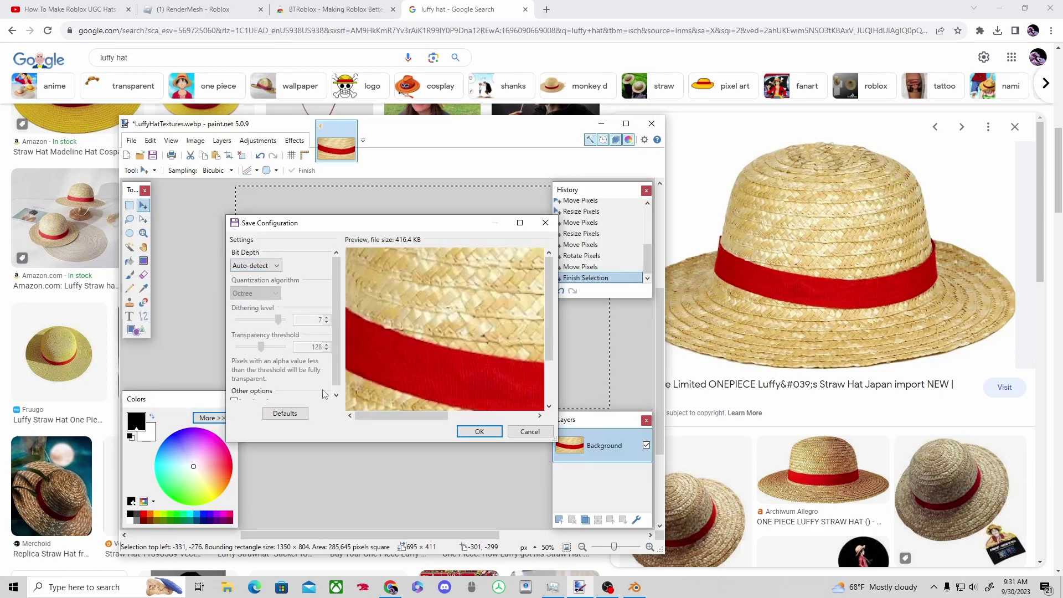
{"action": "left_click", "coordinate": [479, 430]}
{"action": "left_click", "coordinate": [652, 123]}
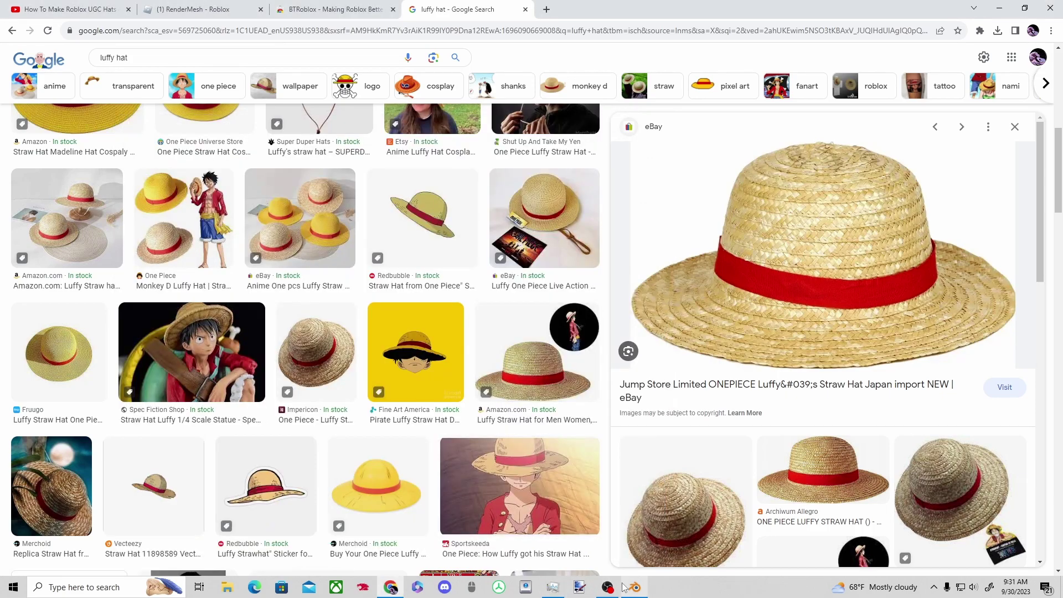
- Switch to Blender, select the hat's dome and add a new material to it
{"action": "left_click", "coordinate": [635, 587]}
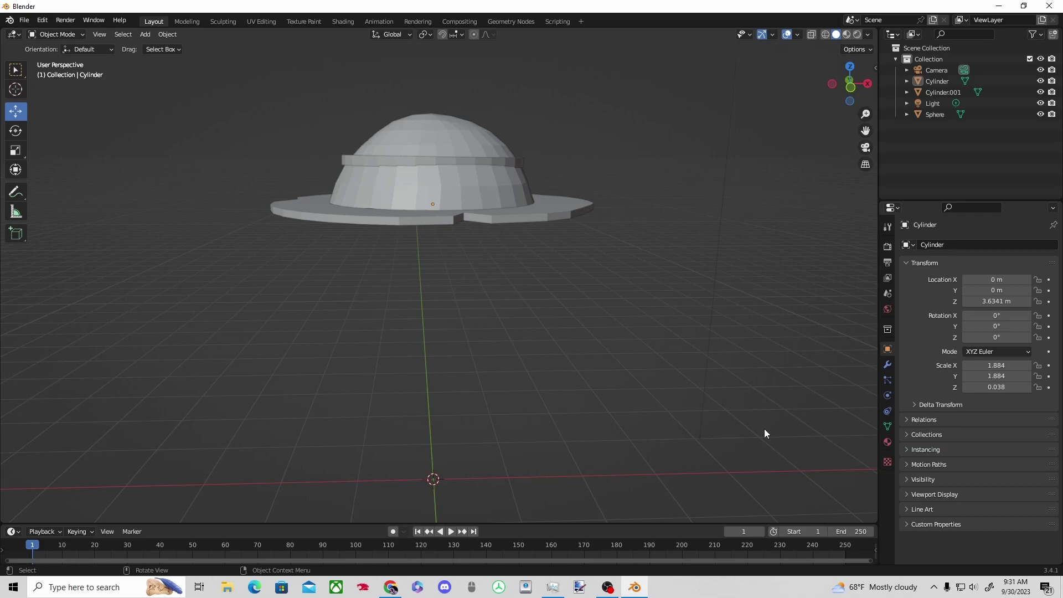
{"action": "left_click", "coordinate": [425, 193]}
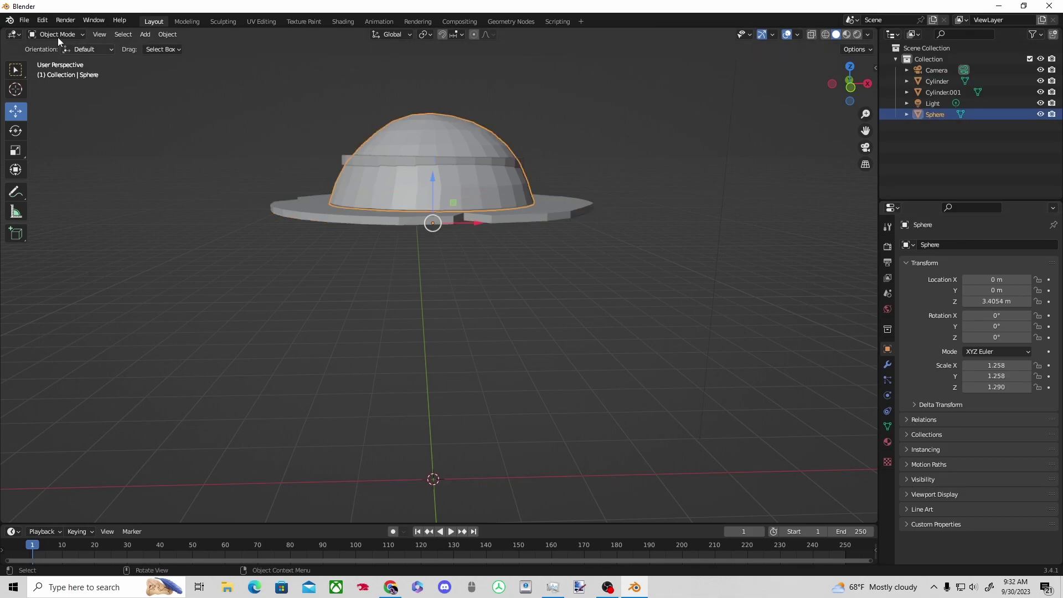
{"action": "left_click", "coordinate": [888, 227]}
{"action": "left_click", "coordinate": [887, 348]}
{"action": "left_click", "coordinate": [887, 442]}
{"action": "left_click", "coordinate": [954, 290]}
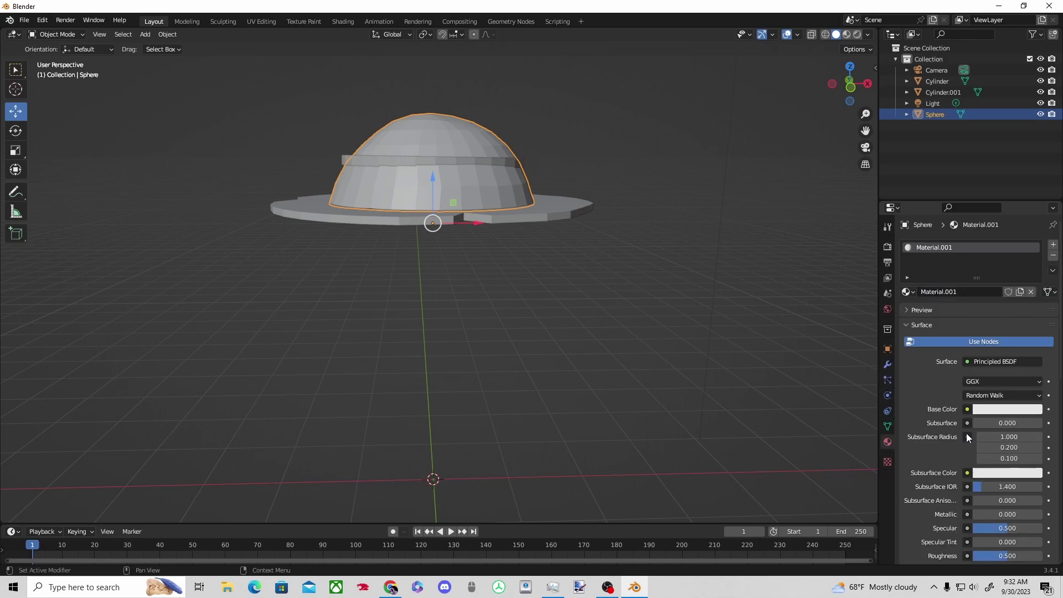
- Use LuffyHatTextures.png from Downloads as an image texture for the dome's base color and show the model in material preview
{"action": "left_click", "coordinate": [967, 408]}
{"action": "left_click", "coordinate": [731, 315]}
{"action": "left_click", "coordinate": [985, 410]}
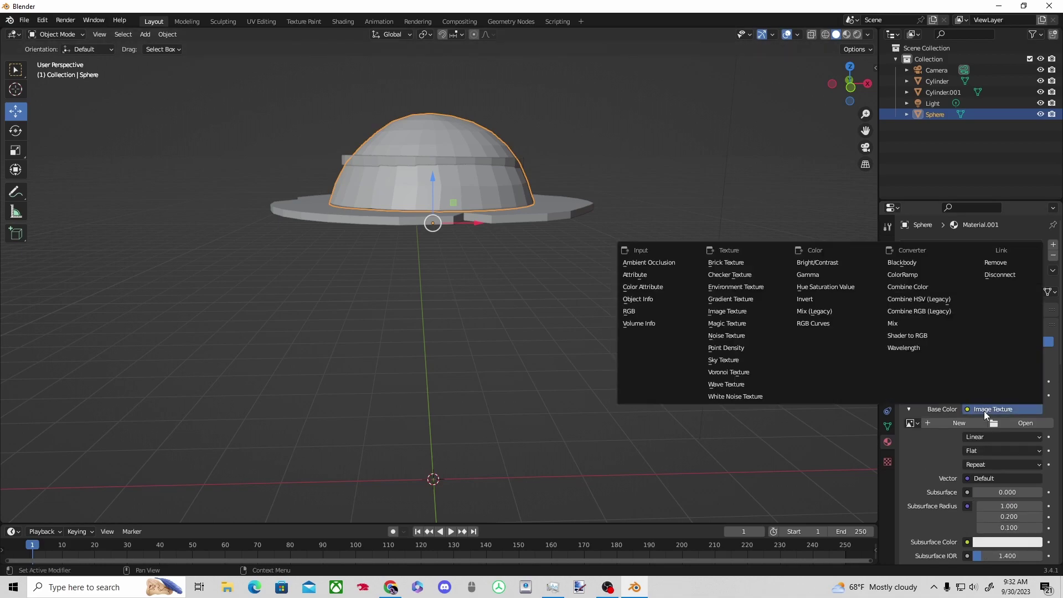
{"action": "left_click", "coordinate": [997, 422]}
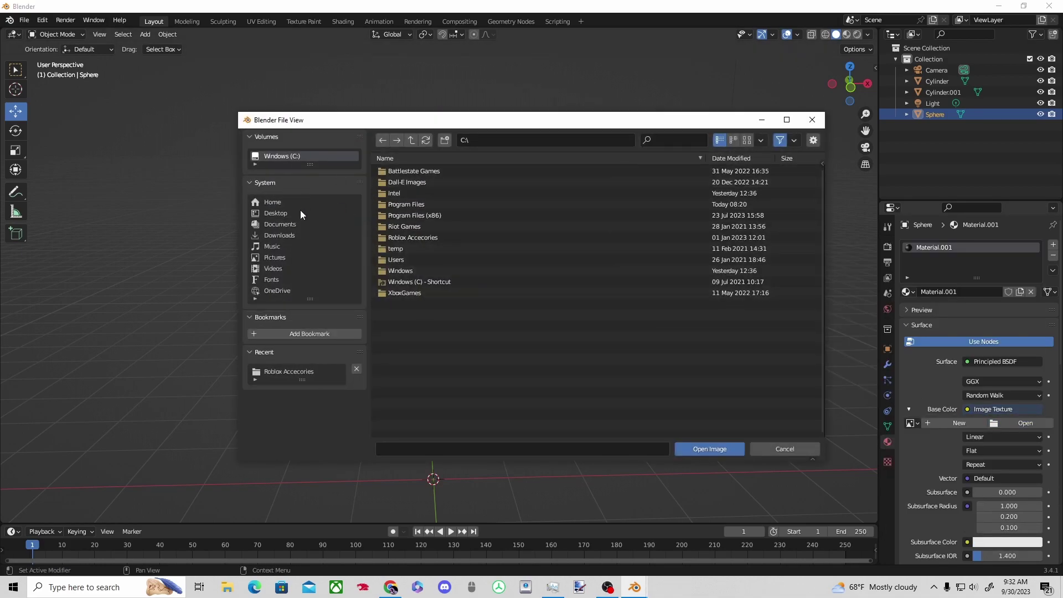
{"action": "left_click", "coordinate": [279, 235]}
{"action": "left_click", "coordinate": [745, 156]}
{"action": "left_click", "coordinate": [737, 227]}
{"action": "left_click", "coordinate": [710, 449]}
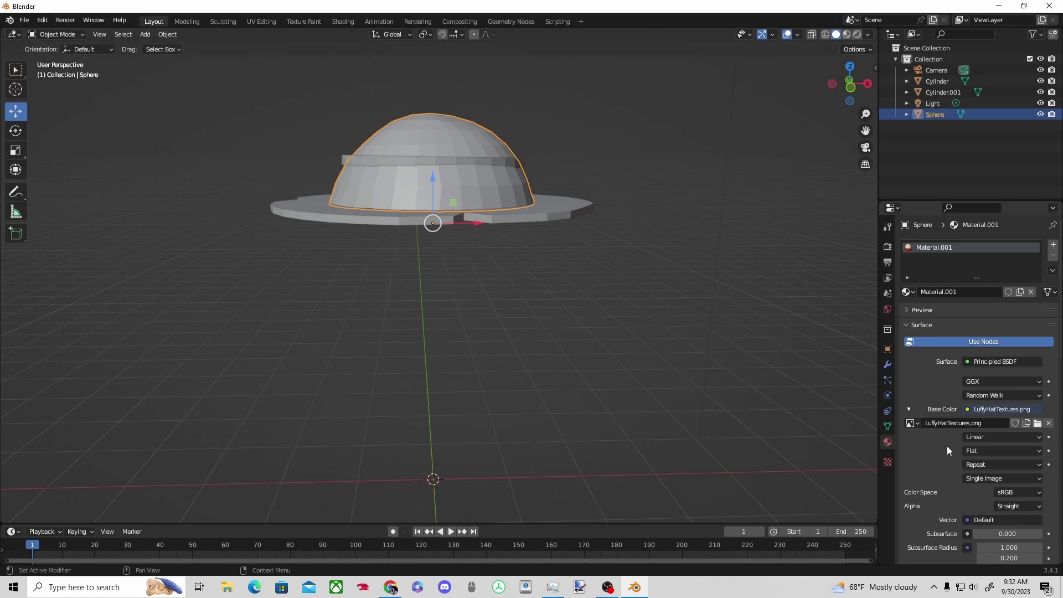
{"action": "left_click", "coordinate": [846, 35]}
{"action": "middle_click_drag", "start_coordinate": [600, 224], "coordinate": [602, 246]}
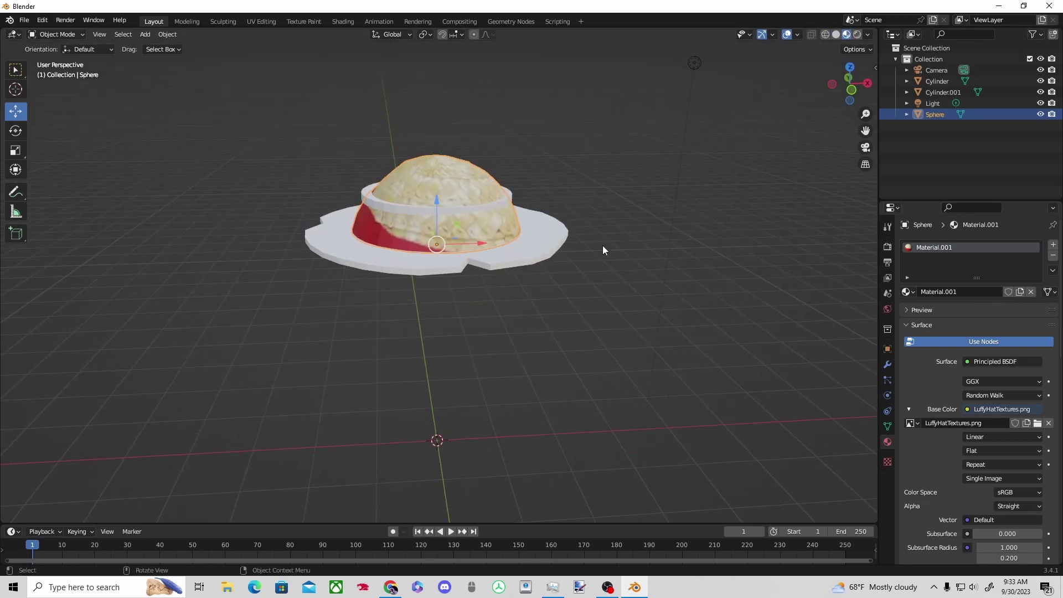
{"action": "left_click", "coordinate": [261, 21]}
{"action": "middle_click_drag", "start_coordinate": [690, 136], "coordinate": [629, 142]}
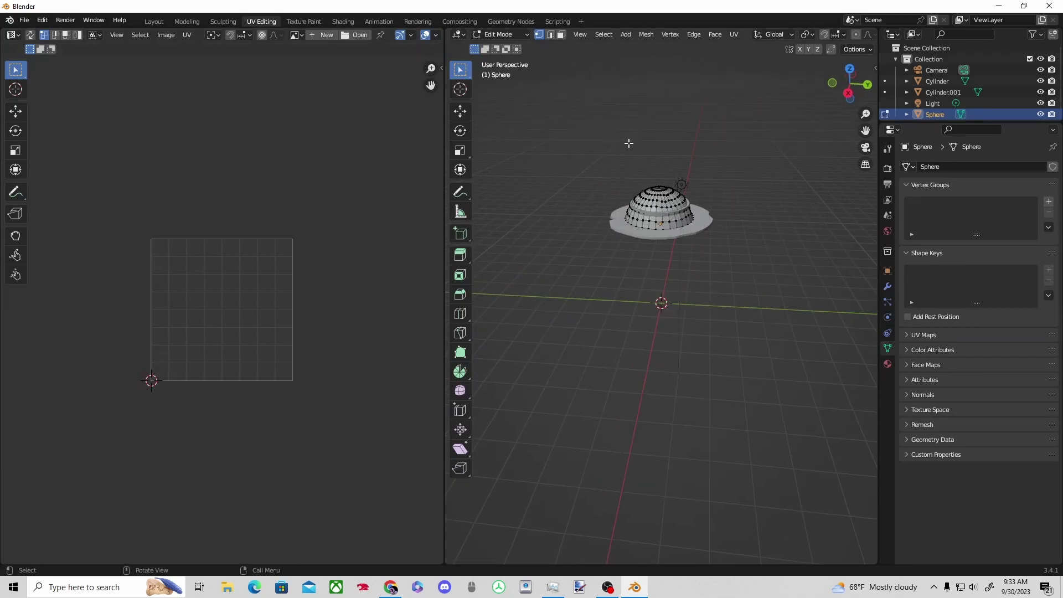
{"action": "scroll", "coordinate": [629, 142], "scroll_direction": "up", "scroll_amount": 1}
{"action": "left_click", "coordinate": [848, 52]}
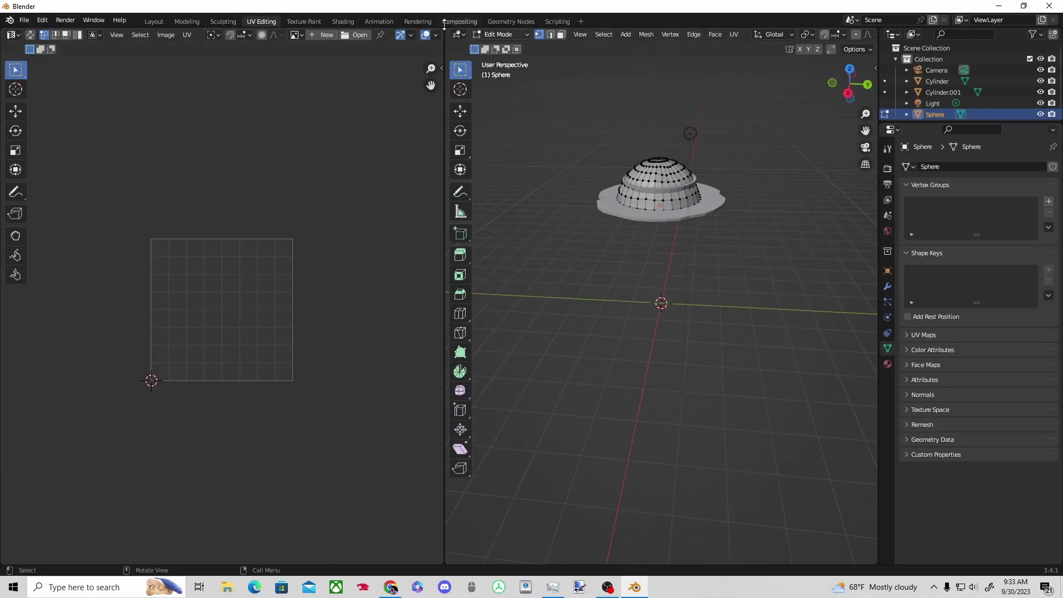
{"action": "left_click", "coordinate": [154, 21]}
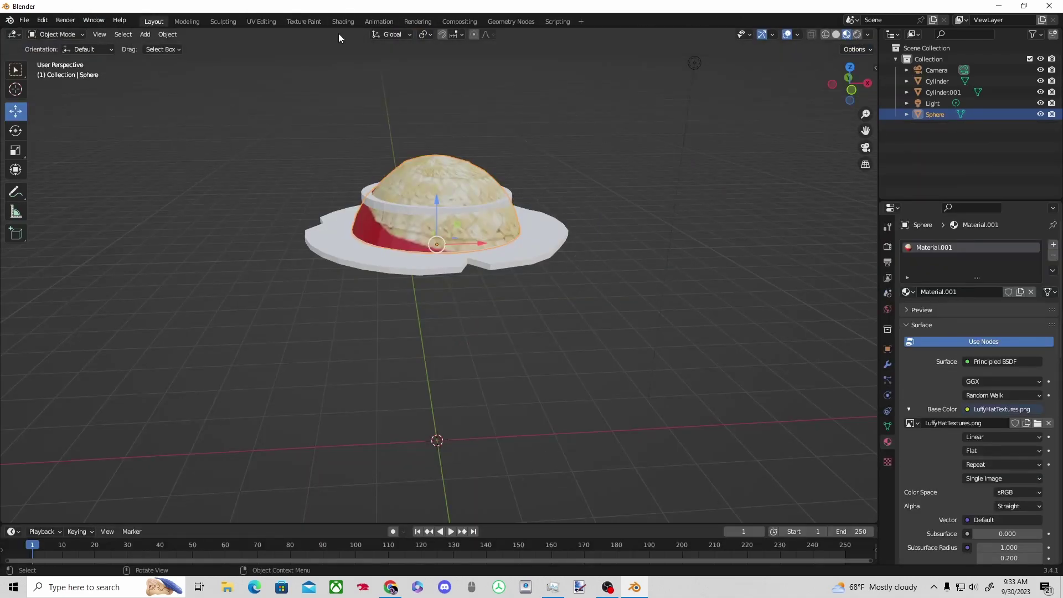
- Switch to the UV Editing workspace and toggle the Live Unwrap and Auto Merge options for mesh editing
{"action": "left_click", "coordinate": [264, 22]}
{"action": "left_click", "coordinate": [858, 50]}
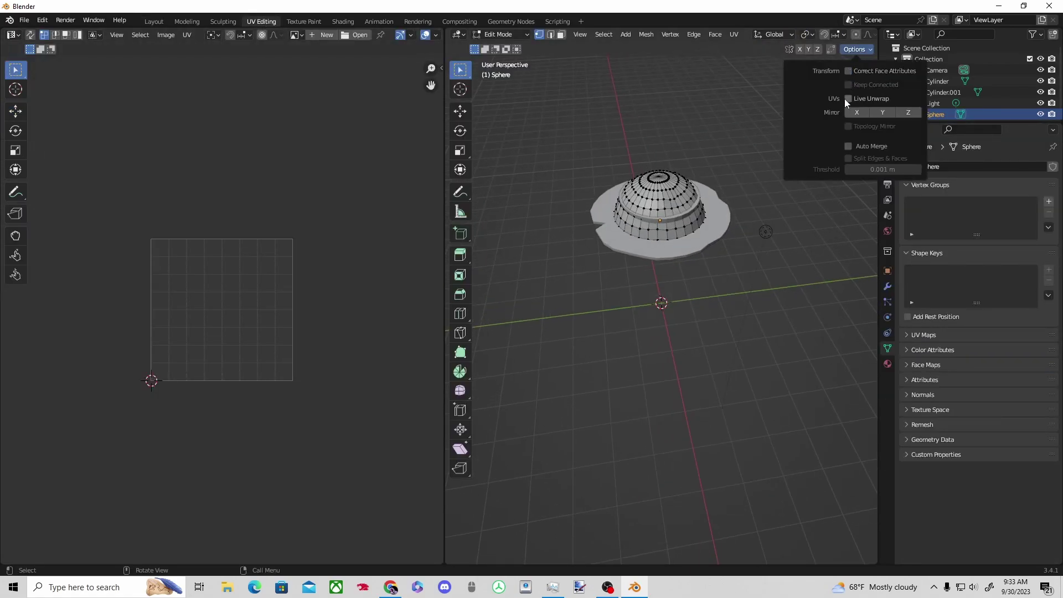
{"action": "left_click", "coordinate": [849, 98]}
{"action": "left_click", "coordinate": [855, 49]}
{"action": "left_click", "coordinate": [848, 146]}
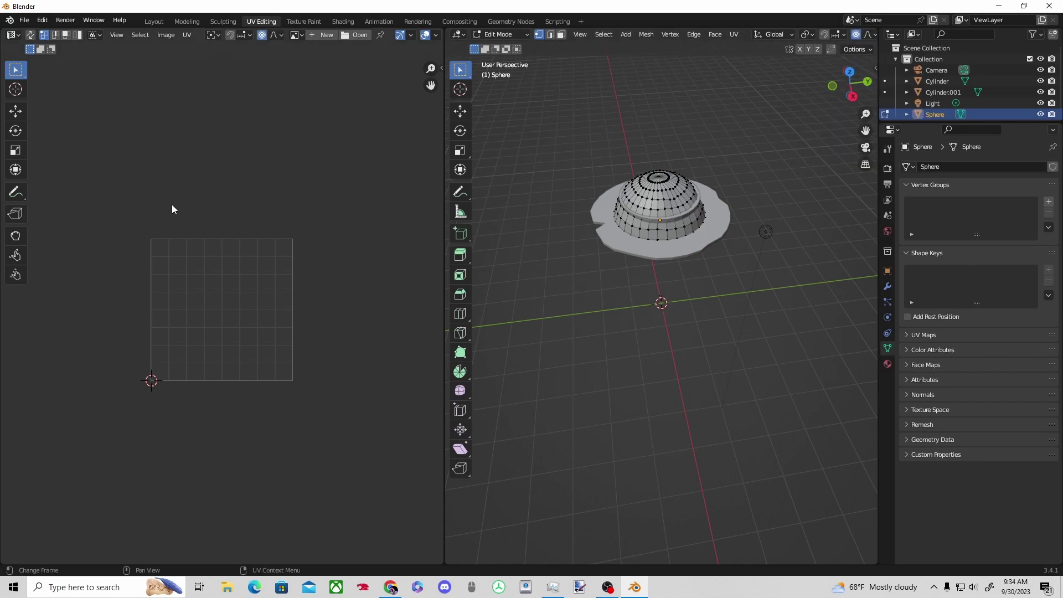
- Show the dome's material settings and load LuffyHatTextures.png from Downloads into the UV editor
{"action": "left_click", "coordinate": [888, 364]}
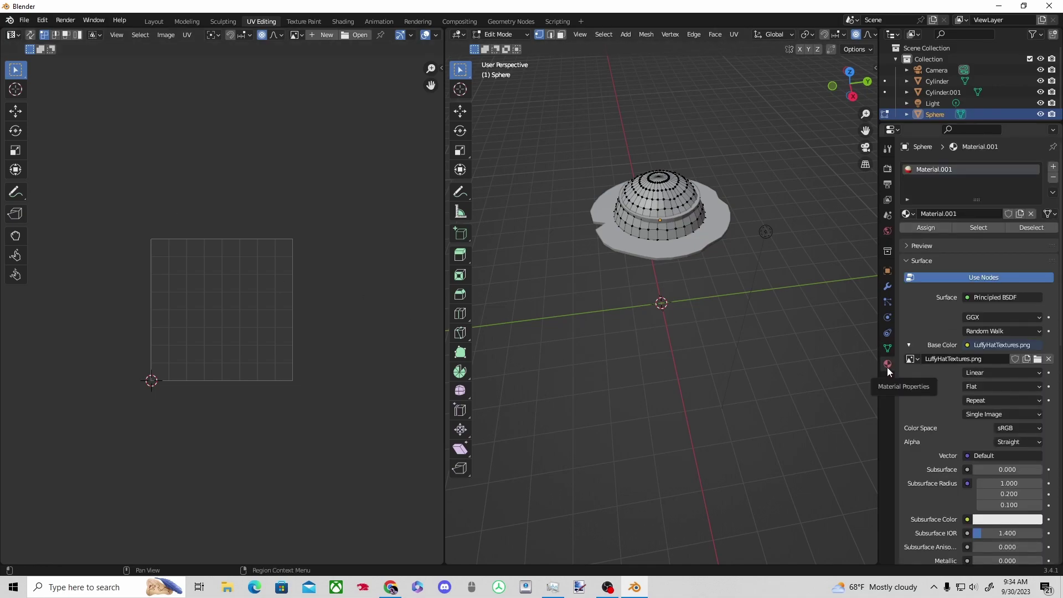
{"action": "left_click", "coordinate": [152, 20]}
{"action": "left_click", "coordinate": [257, 21]}
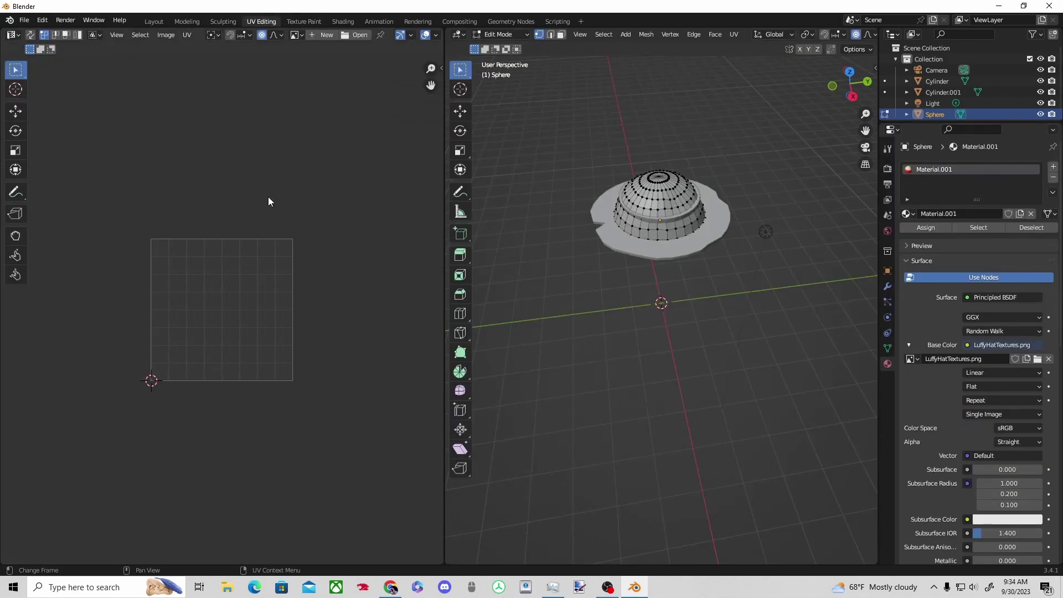
{"action": "left_click", "coordinate": [374, 35]}
{"action": "left_click", "coordinate": [280, 236]}
{"action": "left_click", "coordinate": [407, 228]}
{"action": "left_click", "coordinate": [710, 449]}
- Select the dome's whole mesh and all of its UV points over the hat texture
{"action": "key", "text": "a"}
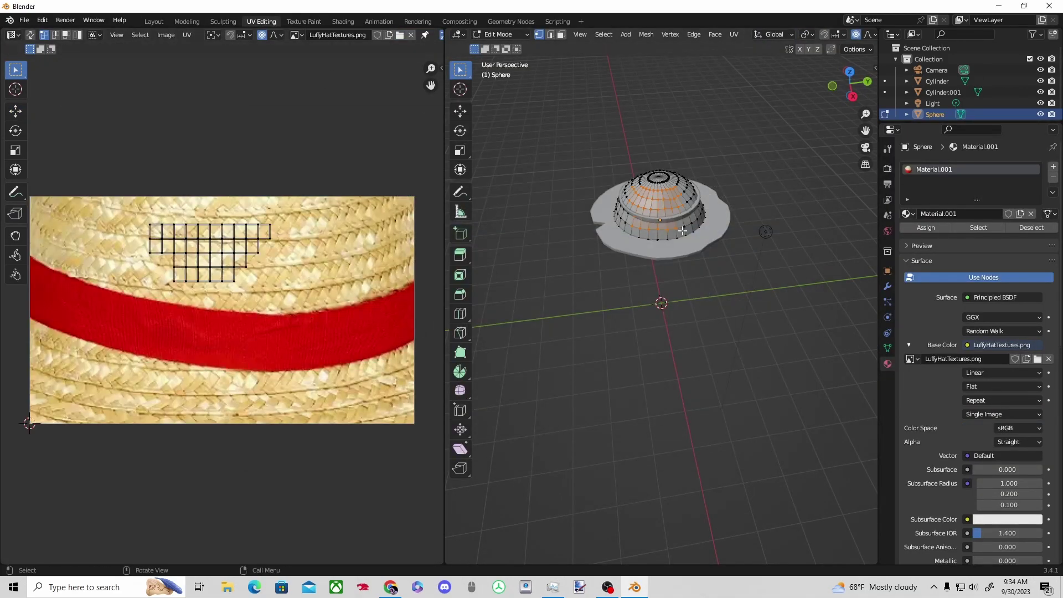
{"action": "left_click_drag", "start_coordinate": [394, 310], "coordinate": [308, 189]}
{"action": "left_click", "coordinate": [209, 238]}
{"action": "left_click_drag", "start_coordinate": [418, 286], "coordinate": [20, 168]}
{"action": "middle_click_drag", "start_coordinate": [748, 279], "coordinate": [774, 377]}
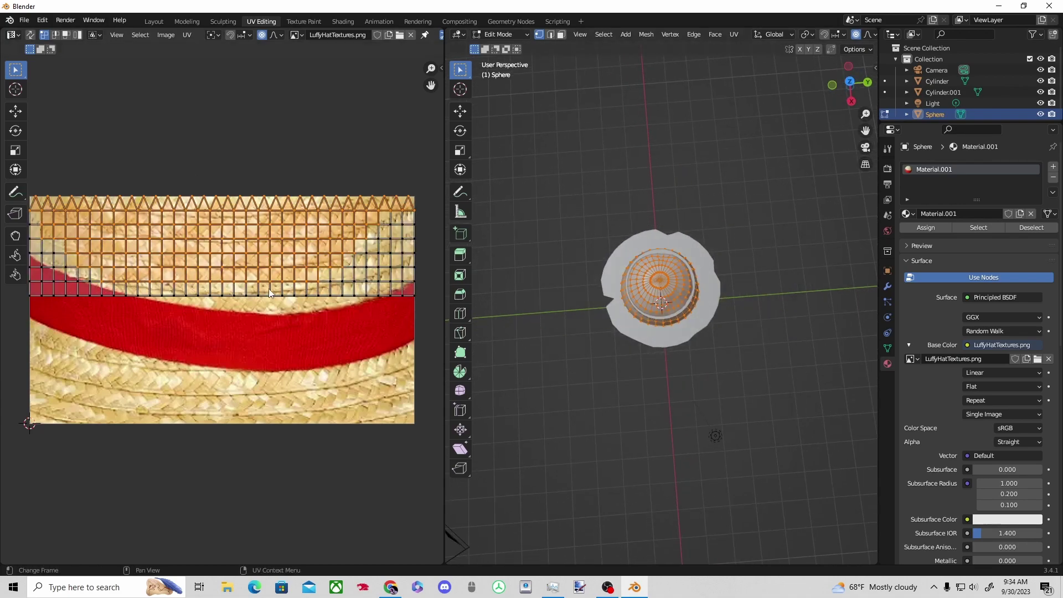
{"action": "scroll", "coordinate": [297, 380], "scroll_direction": "down", "scroll_amount": 2}
- Scale the dome's UVs down and move them onto the plain straw area above the red band
{"action": "key", "text": "s"}
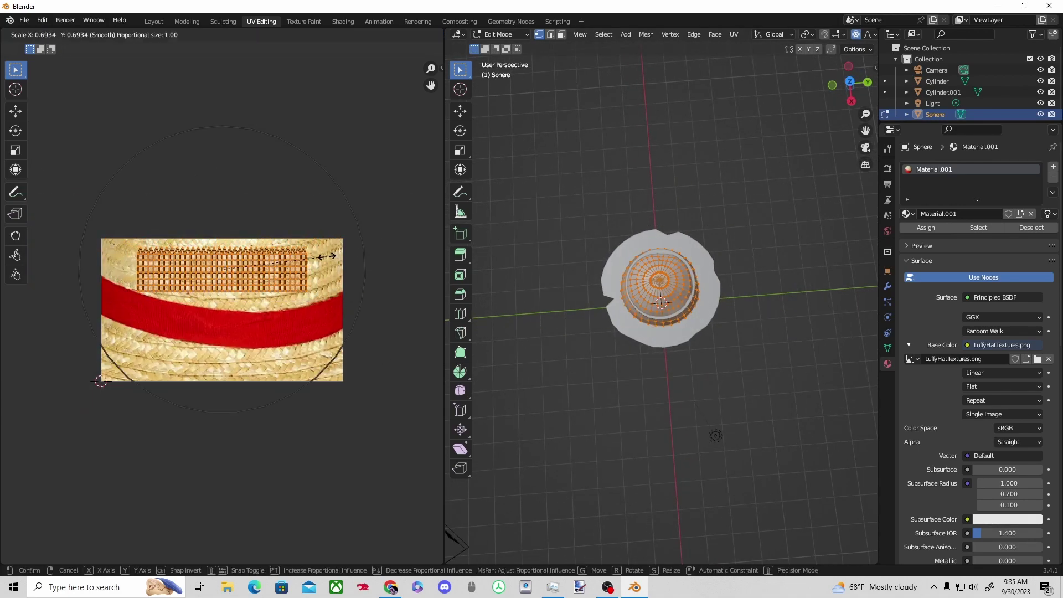
{"action": "left_click", "coordinate": [2, 167]}
{"action": "left_click", "coordinate": [16, 111]}
{"action": "left_click_drag", "start_coordinate": [222, 221], "coordinate": [220, 215]}
{"action": "left_click_drag", "start_coordinate": [269, 265], "coordinate": [284, 266]}
- Return to the Layout workspace, deselect the dome and inspect its straw texture from an angle
{"action": "left_click", "coordinate": [154, 23]}
{"action": "left_click", "coordinate": [553, 325]}
{"action": "middle_click_drag", "start_coordinate": [553, 324], "coordinate": [509, 336]}
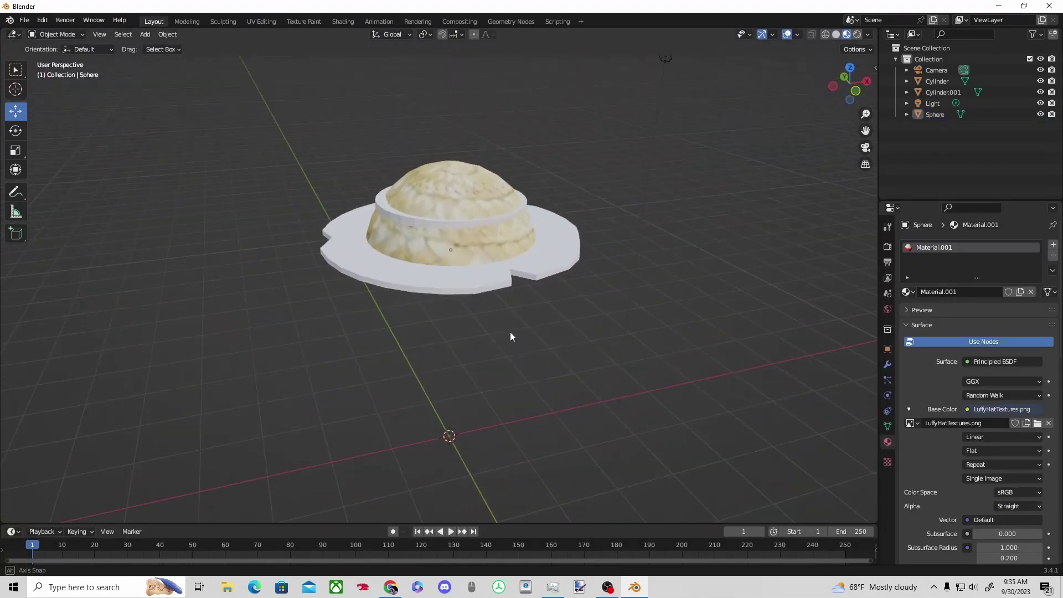
- Go back to the UV Editing workspace and deselect all of the dome's vertices
{"action": "left_click", "coordinate": [261, 21]}
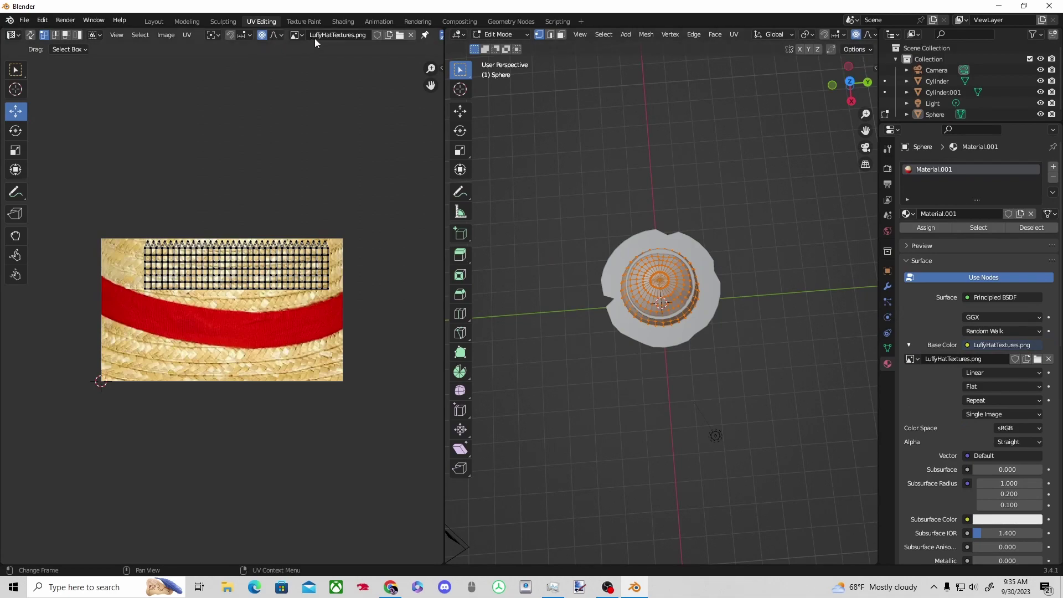
{"action": "left_click", "coordinate": [854, 50]}
{"action": "middle_click_drag", "start_coordinate": [691, 150], "coordinate": [703, 88]}
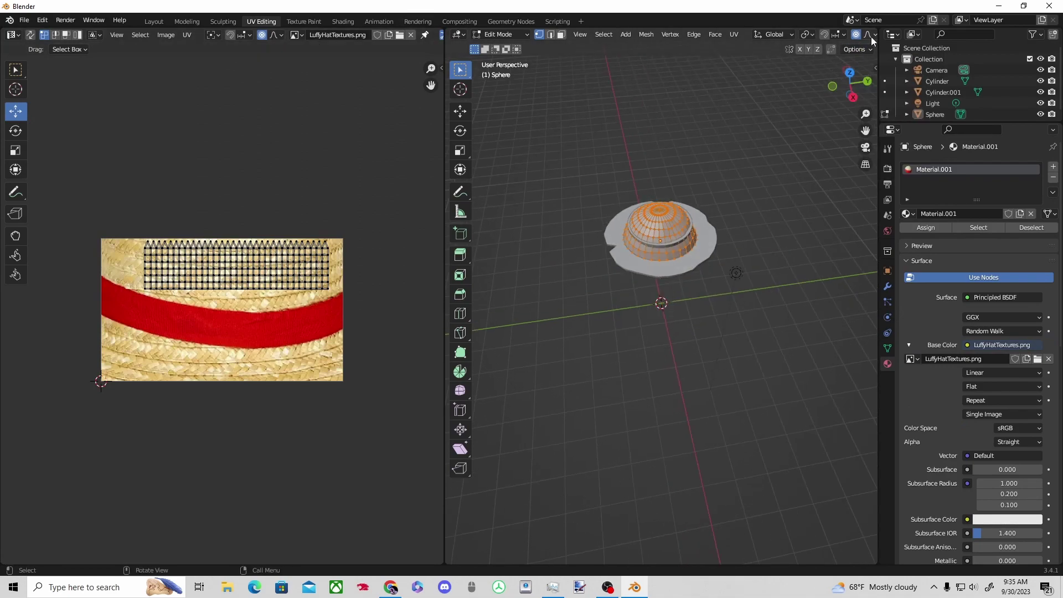
{"action": "left_click", "coordinate": [871, 36]}
{"action": "left_click", "coordinate": [807, 35]}
{"action": "left_click_drag", "start_coordinate": [584, 169], "coordinate": [767, 296]}
{"action": "left_click", "coordinate": [656, 343]}
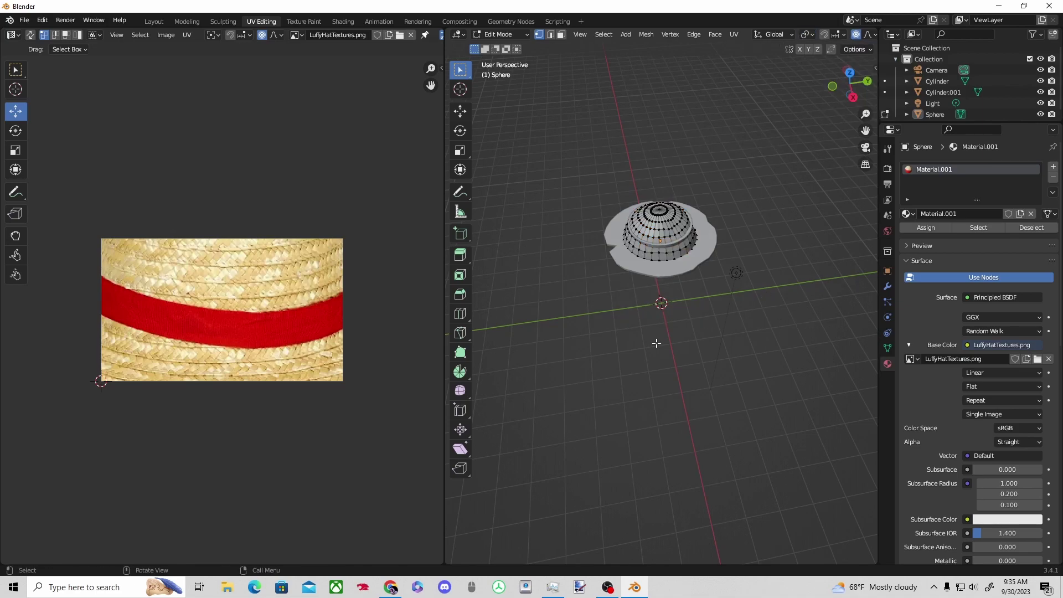
{"action": "left_click", "coordinate": [734, 37]}
{"action": "left_click", "coordinate": [764, 78]}
{"action": "left_click", "coordinate": [737, 36]}
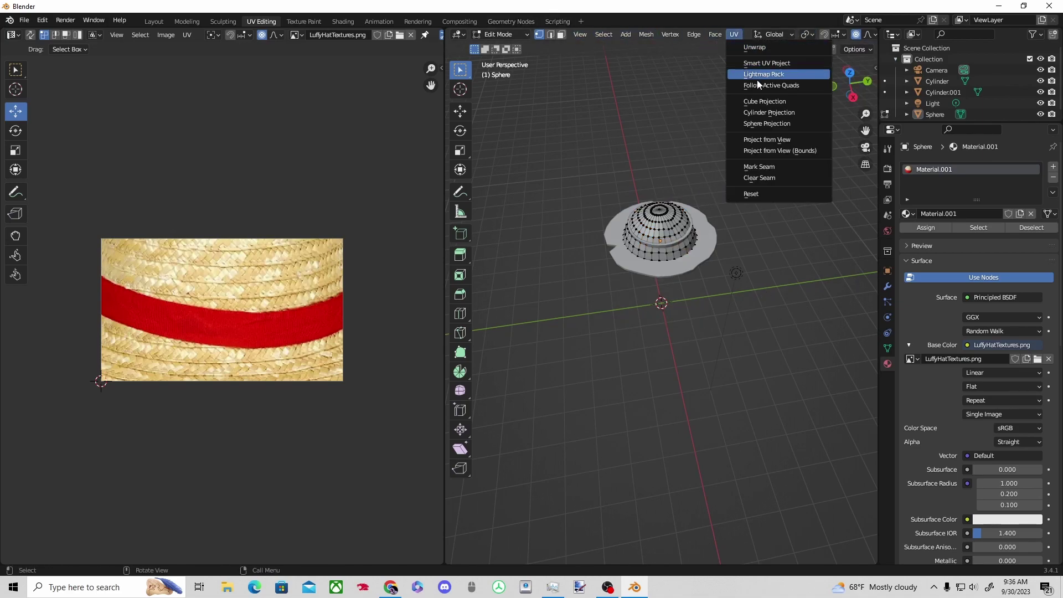
{"action": "left_click", "coordinate": [738, 35]}
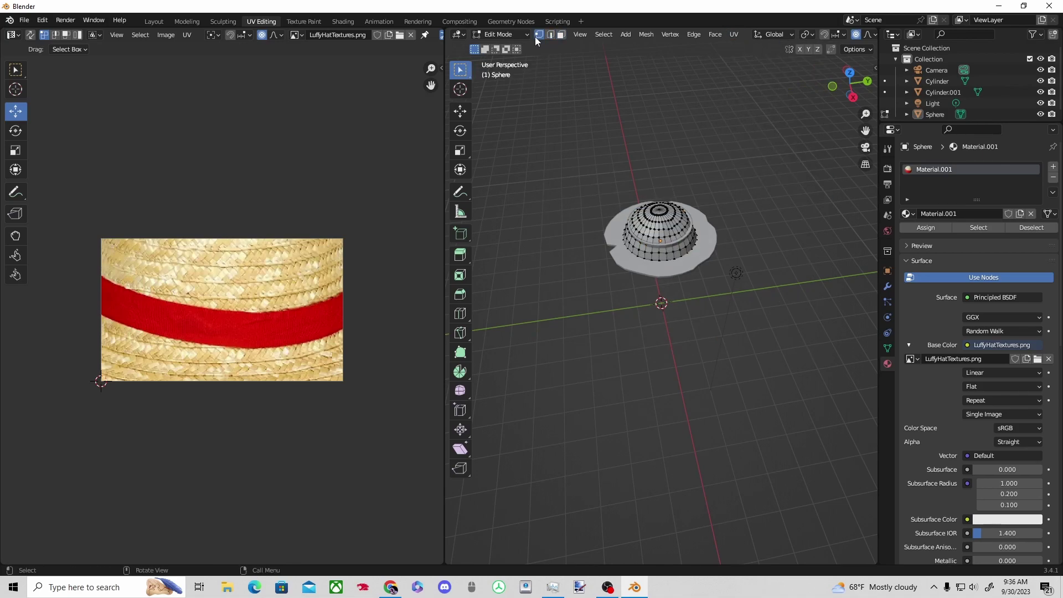
{"action": "left_click", "coordinate": [496, 49]}
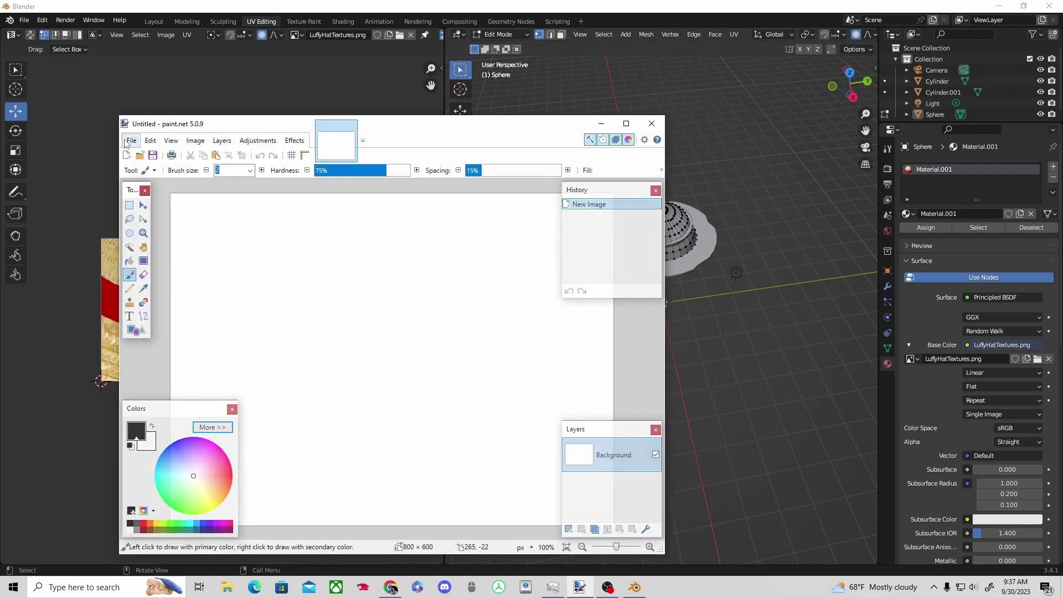
- Switch to paint.net and open LuffyHatTextures.png
{"action": "left_click", "coordinate": [132, 141]}
{"action": "left_click", "coordinate": [148, 165]}
{"action": "double_click", "coordinate": [385, 212]}
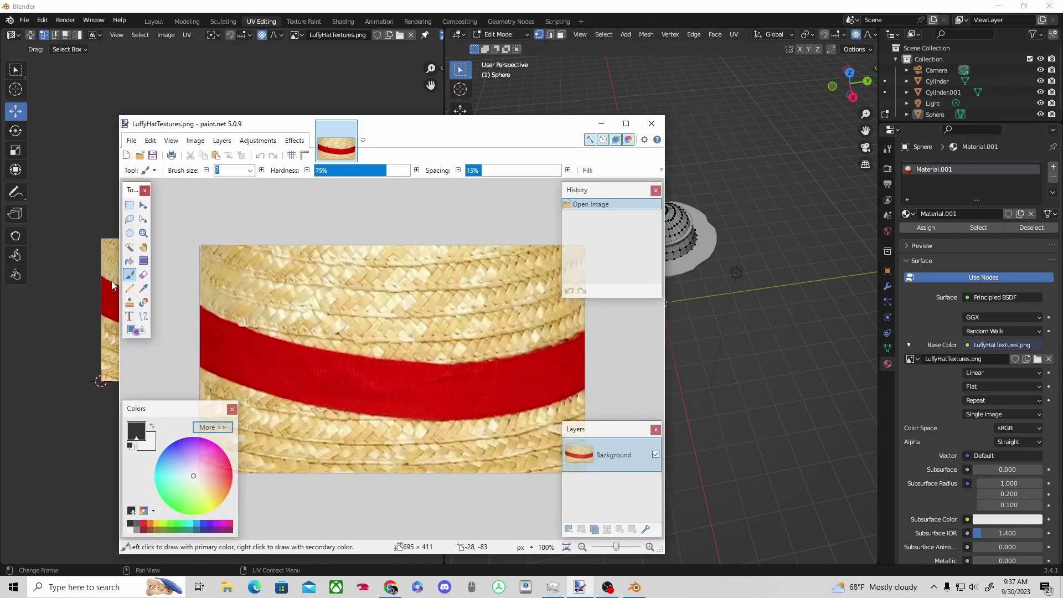
- Try turning the hat texture black and white with a dark test brush stroke, and undo it
{"action": "left_click", "coordinate": [194, 141]}
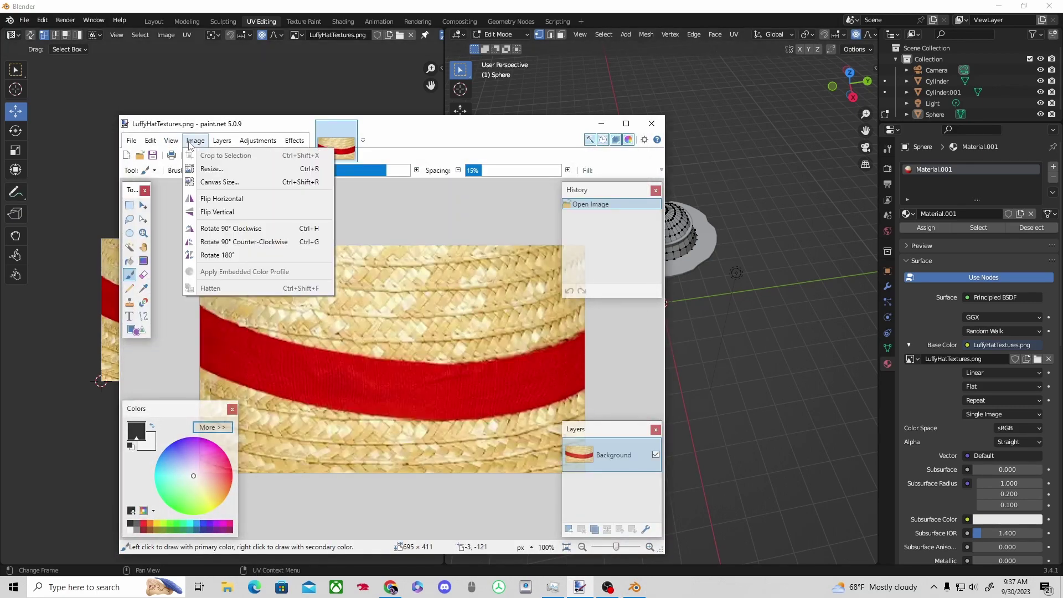
{"action": "left_click", "coordinate": [355, 200]}
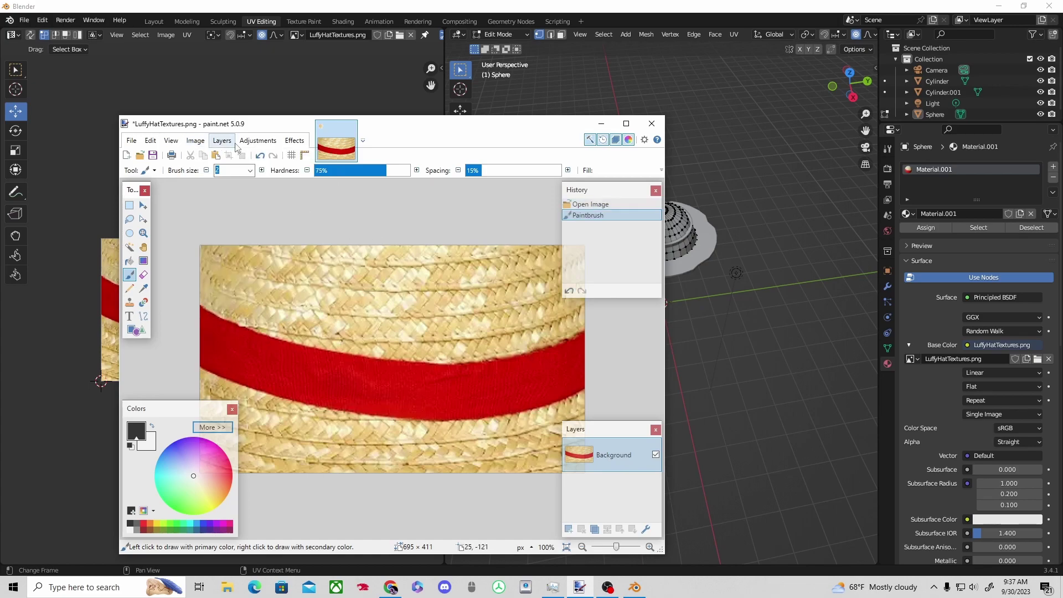
{"action": "left_click", "coordinate": [224, 143]}
{"action": "left_click", "coordinate": [260, 168]}
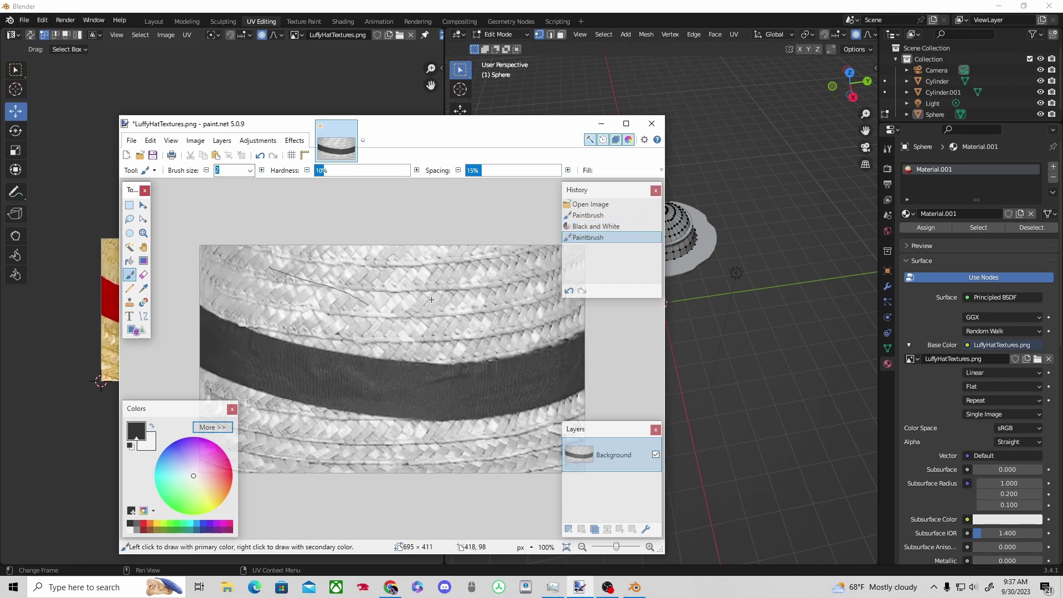
{"action": "key", "text": "ctrl+z"}
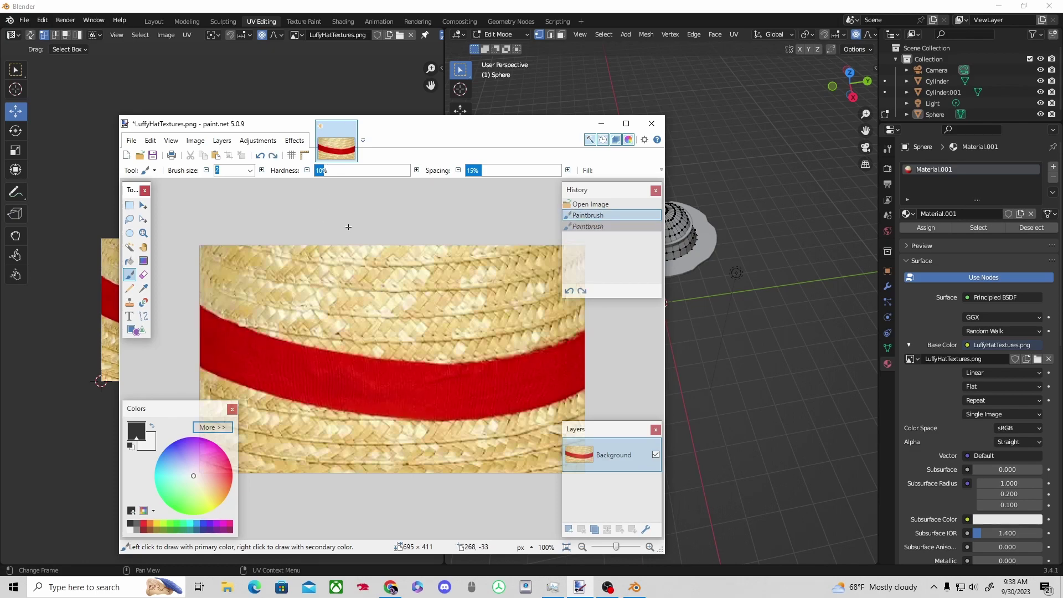
- Close the History window and adjust the texture to brightness -55 and contrast 42
{"action": "left_click", "coordinate": [654, 191]}
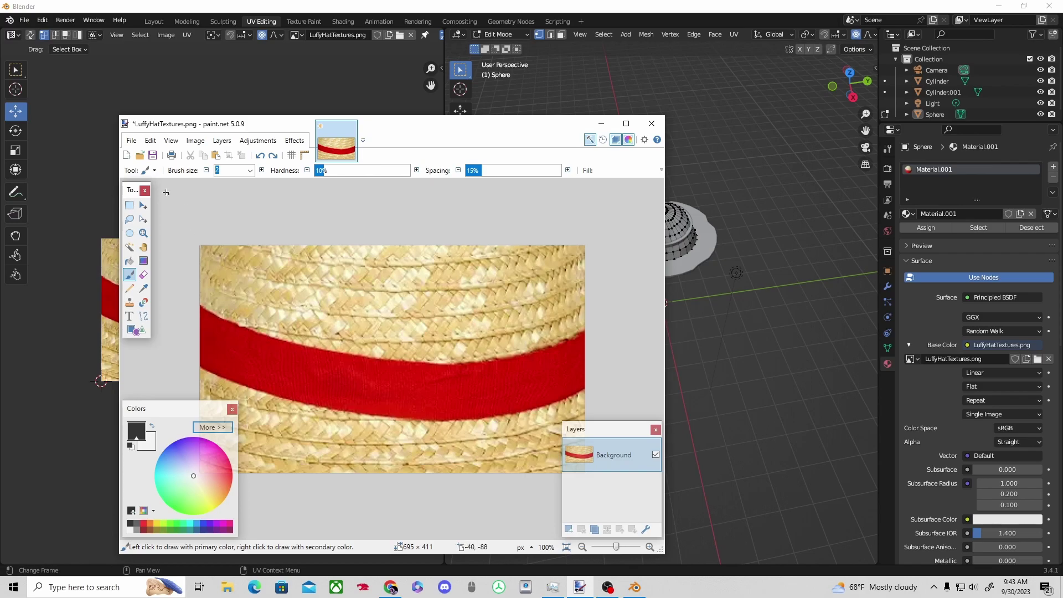
{"action": "left_click", "coordinate": [258, 140]}
{"action": "left_click", "coordinate": [310, 247]}
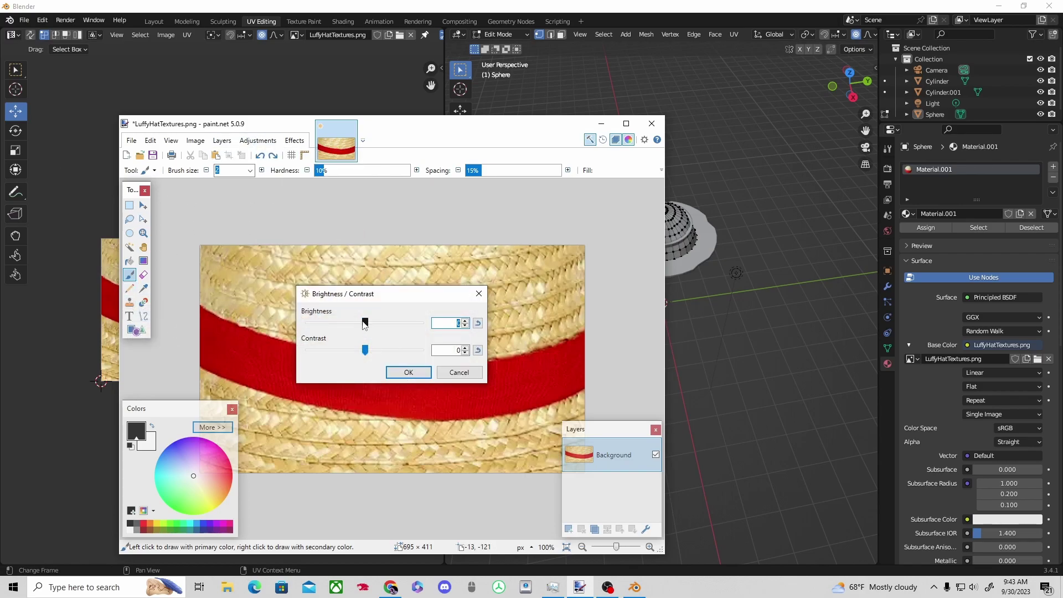
{"action": "left_click_drag", "start_coordinate": [363, 320], "coordinate": [335, 328]}
{"action": "left_click_drag", "start_coordinate": [365, 348], "coordinate": [328, 350]}
{"action": "mouse_move", "coordinate": [339, 323]}
{"action": "left_mouse_down"}
{"action": "mouse_move", "coordinate": [359, 326]}
{"action": "mouse_move", "coordinate": [351, 348]}
{"action": "mouse_move", "coordinate": [390, 349]}
{"action": "mouse_move", "coordinate": [334, 324]}
{"action": "left_mouse_up"}
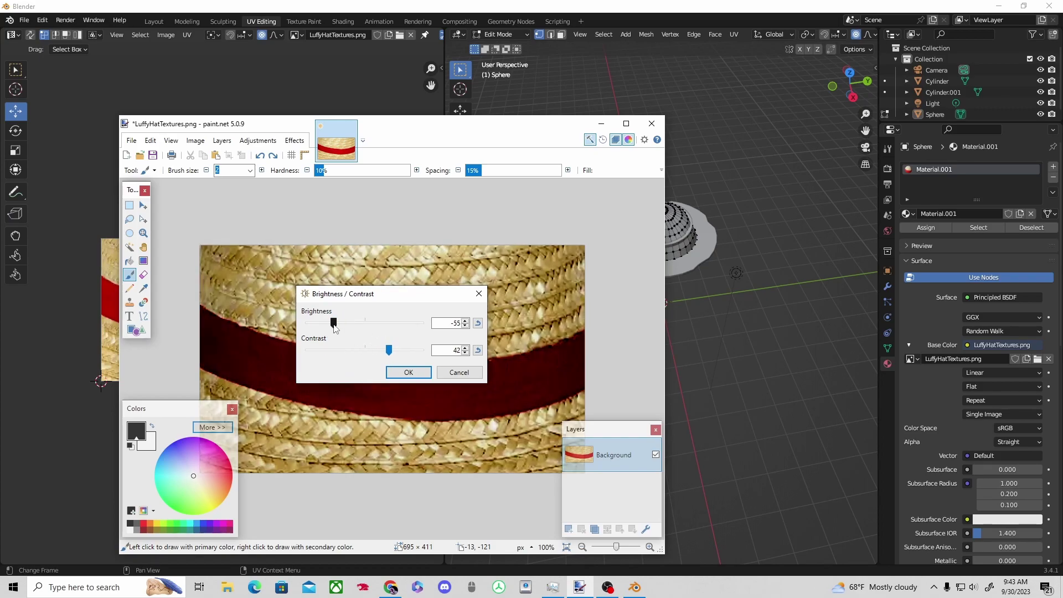
{"action": "left_click", "coordinate": [408, 372]}
- Try the Quantize effect on the texture with the Octree algorithm and 256 colors, and switch back to Blender
{"action": "left_click", "coordinate": [294, 141]}
{"action": "mouse_move", "coordinate": [318, 159]}
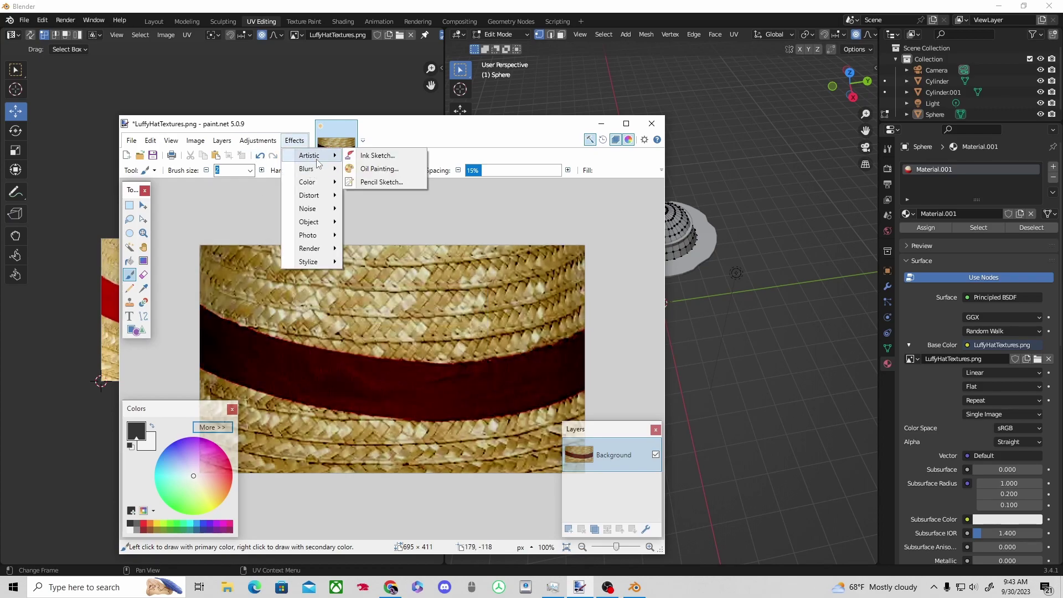
{"action": "left_click", "coordinate": [368, 181]}
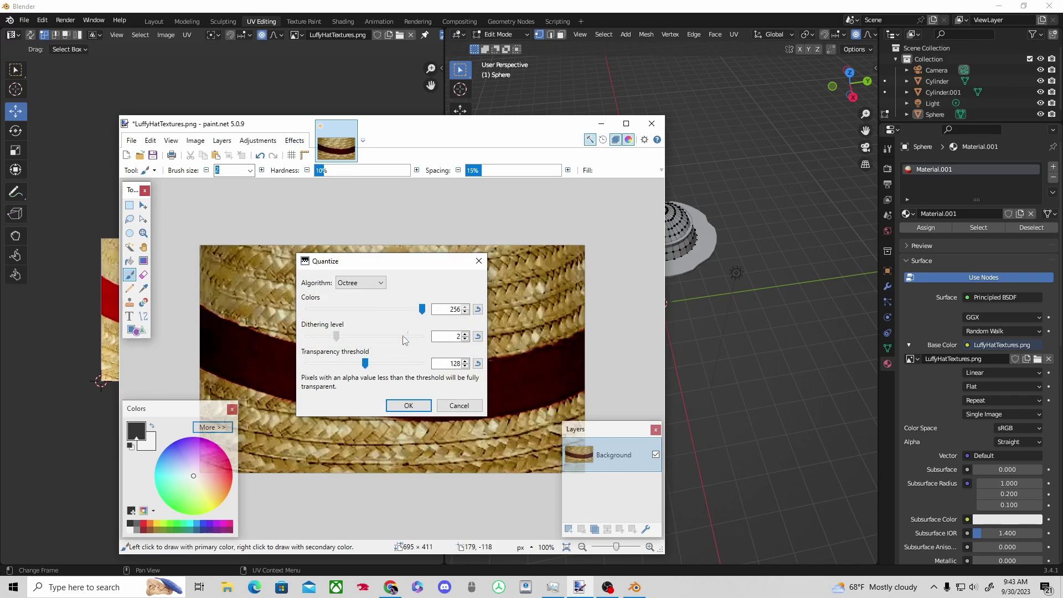
{"action": "left_click_drag", "start_coordinate": [363, 308], "coordinate": [427, 309]}
{"action": "left_click", "coordinate": [795, 265]}
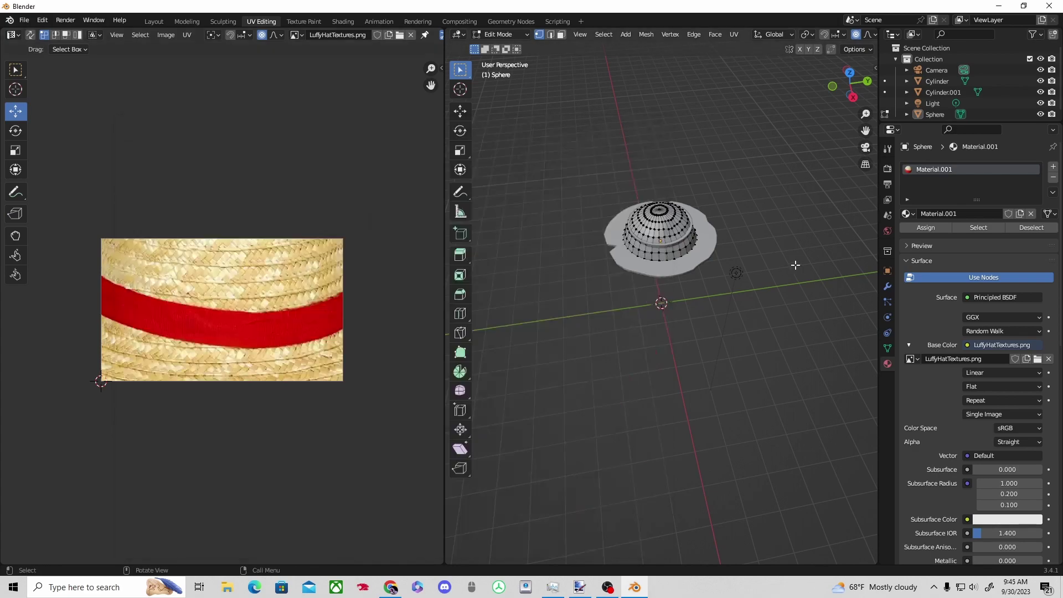
{"action": "left_click", "coordinate": [187, 35]}
{"action": "left_click", "coordinate": [735, 35]}
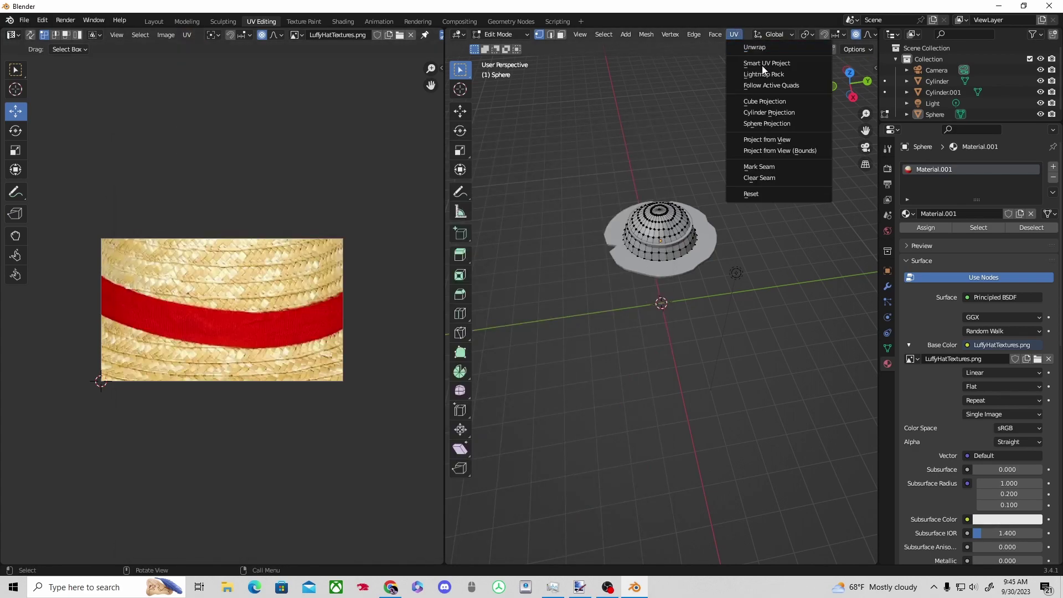
{"action": "left_click", "coordinate": [762, 63]}
{"action": "left_click", "coordinate": [761, 169]}
{"action": "left_click", "coordinate": [490, 556]}
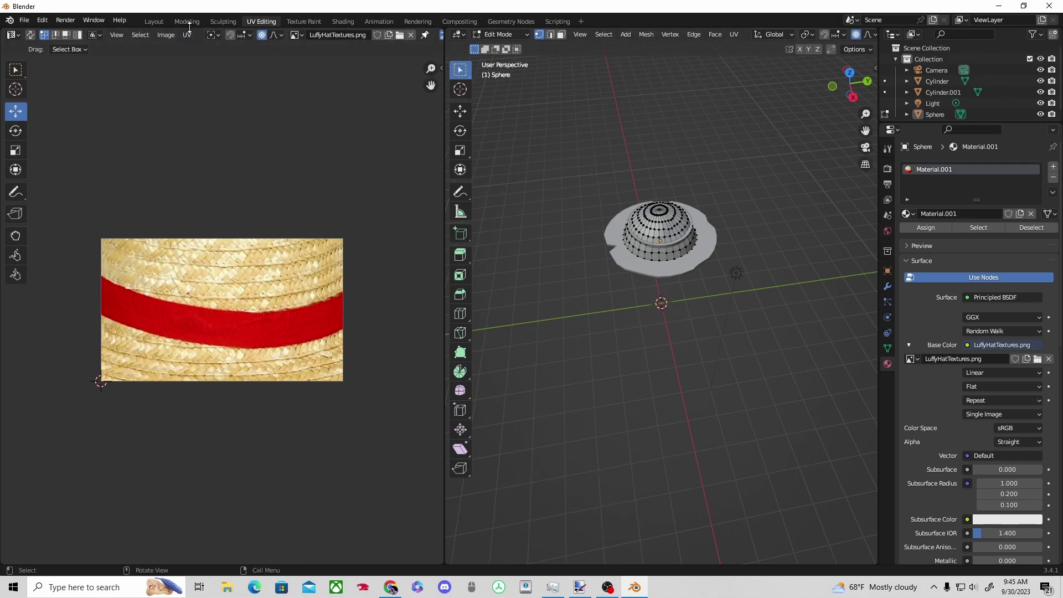
{"action": "left_click", "coordinate": [981, 415]}
{"action": "left_click", "coordinate": [982, 427]}
{"action": "left_click", "coordinate": [1012, 428]}
{"action": "left_click", "coordinate": [1006, 441]}
- Try Smart UV Project on the hat crown mesh from the UV Editing workspace, with a 66° angle limit and Correct Aspect enabled
{"action": "key", "text": "a"}
{"action": "left_click", "coordinate": [659, 234]}
{"action": "right_click", "coordinate": [659, 234]}
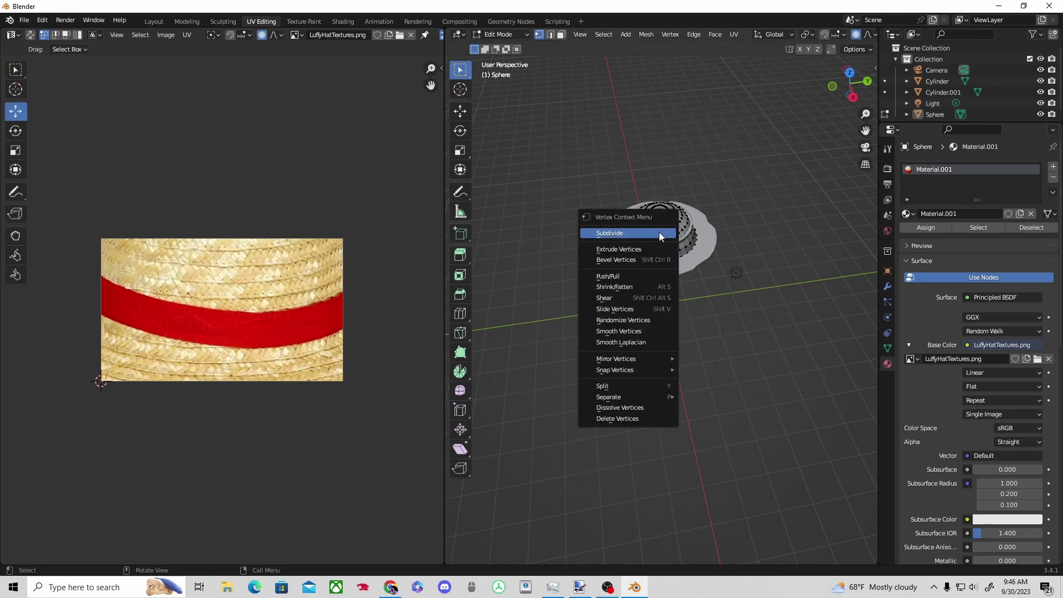
{"action": "key", "text": "u"}
{"action": "left_click", "coordinate": [736, 334]}
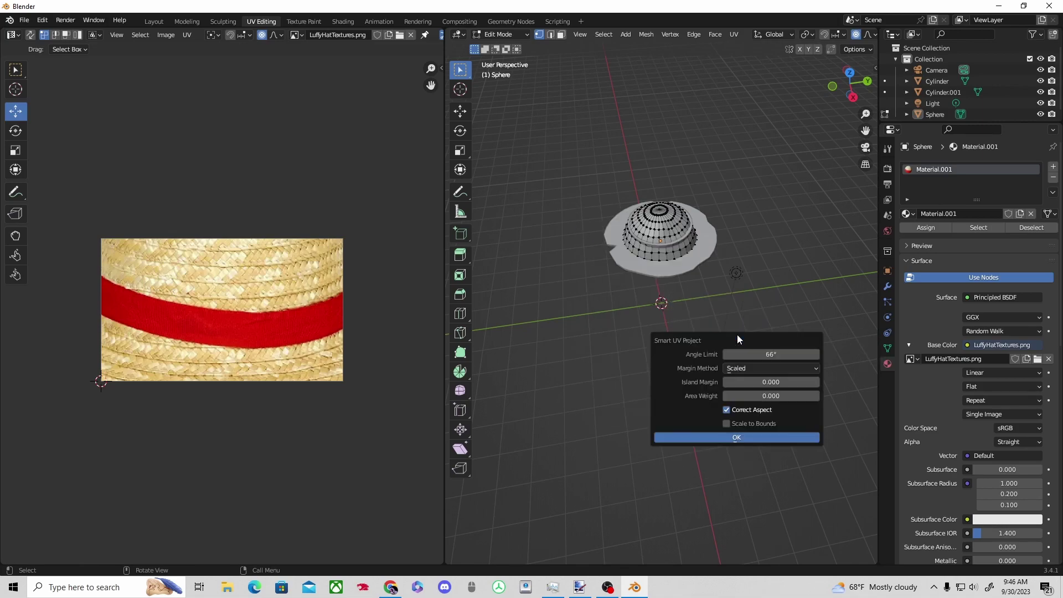
{"action": "left_click", "coordinate": [736, 435]}
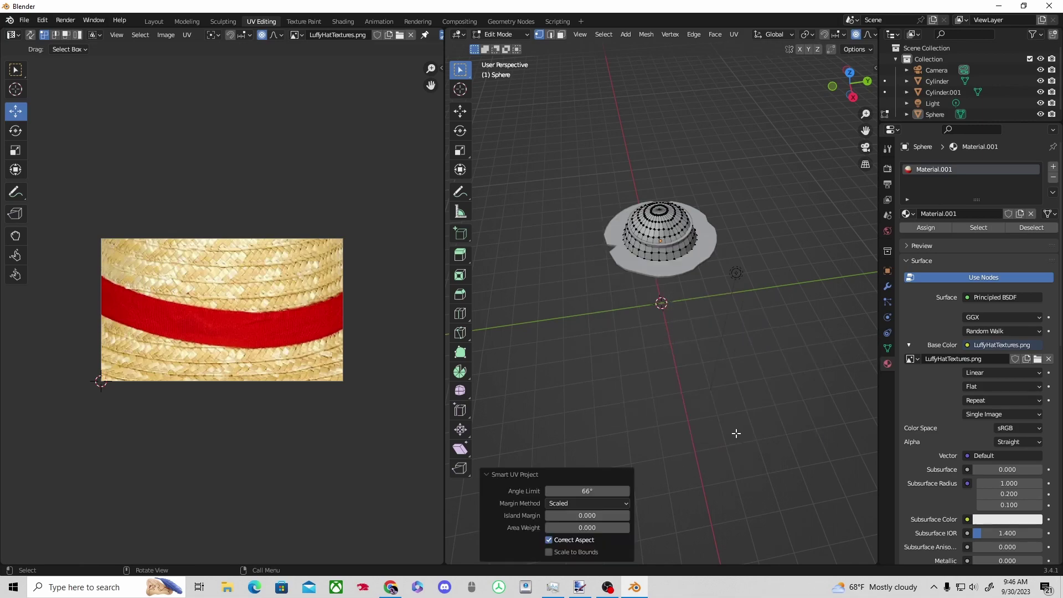
- Enter Edit Mode on the crown in the Layout workspace and run Smart UV Project with a 66° angle limit
{"action": "left_click", "coordinate": [153, 21]}
{"action": "key", "text": "Tab"}
{"action": "key", "text": "u"}
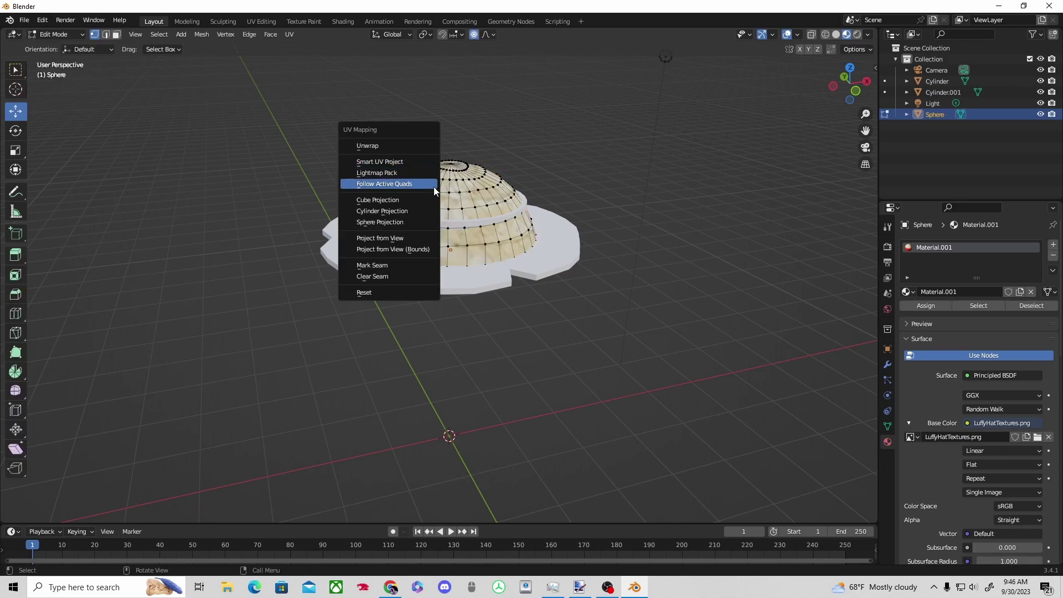
{"action": "left_click", "coordinate": [382, 181]}
{"action": "left_click", "coordinate": [387, 266]}
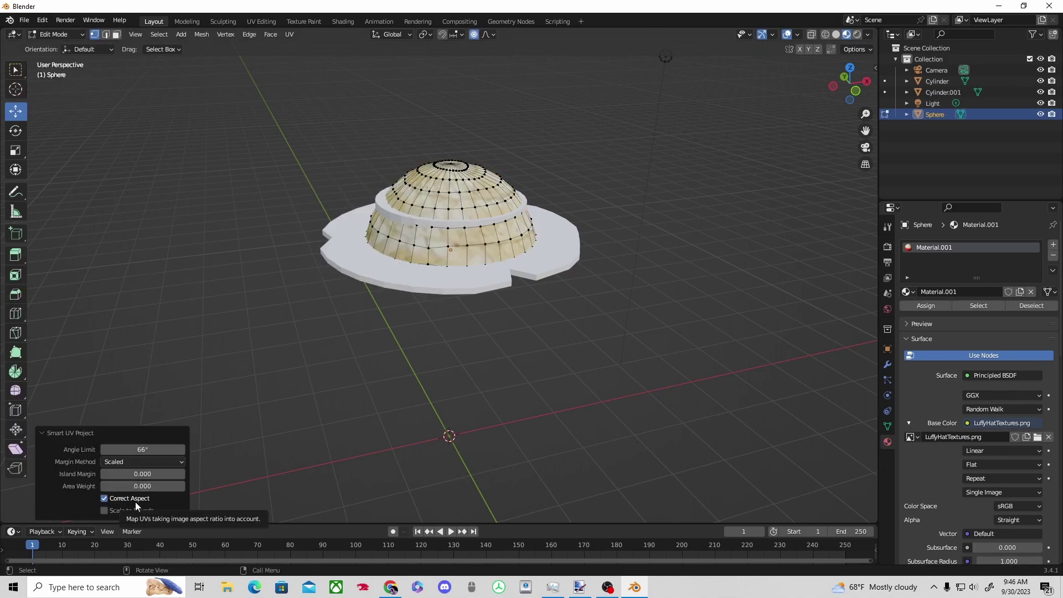
{"action": "left_click", "coordinate": [261, 21]}
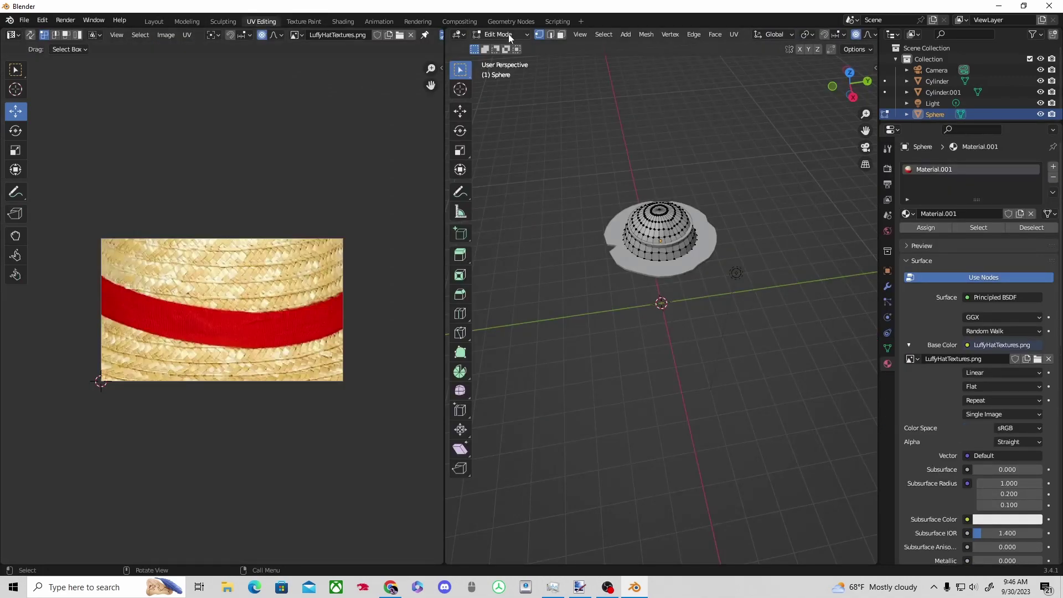
{"action": "left_click", "coordinate": [853, 20]}
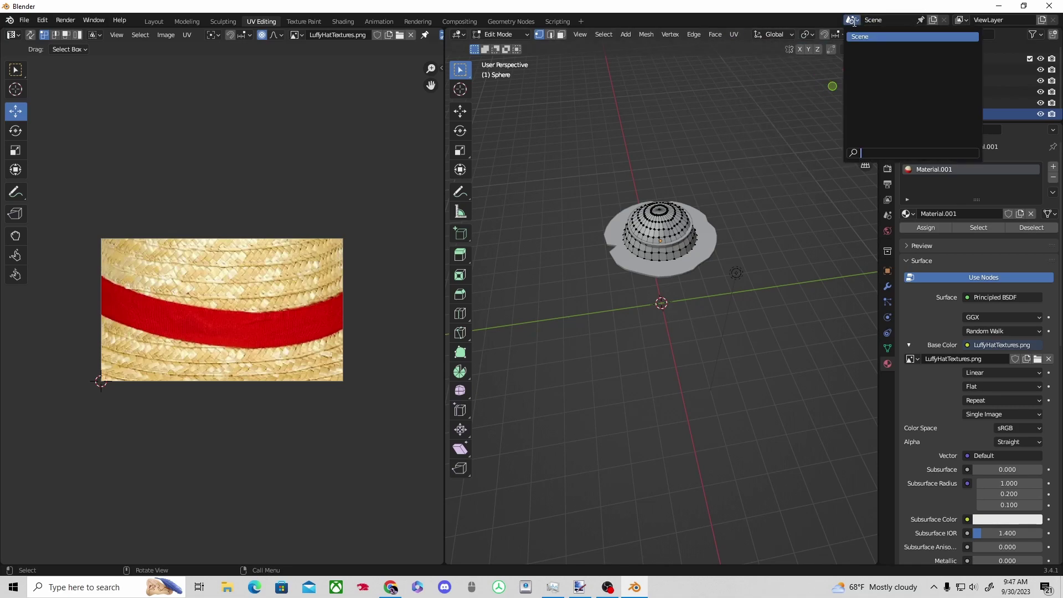
{"action": "left_click", "coordinate": [845, 51]}
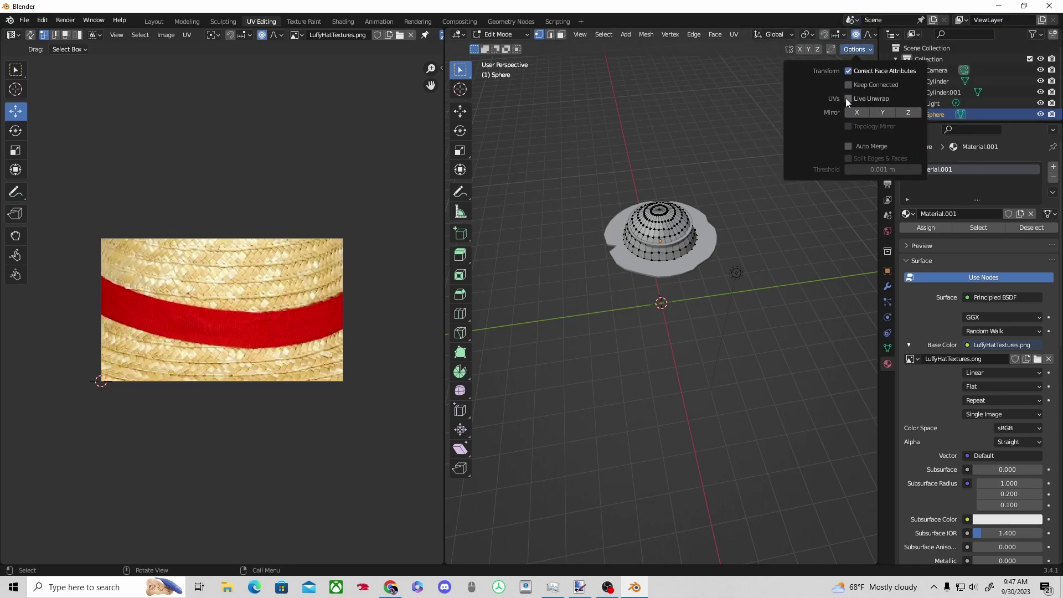
{"action": "left_click", "coordinate": [849, 51]}
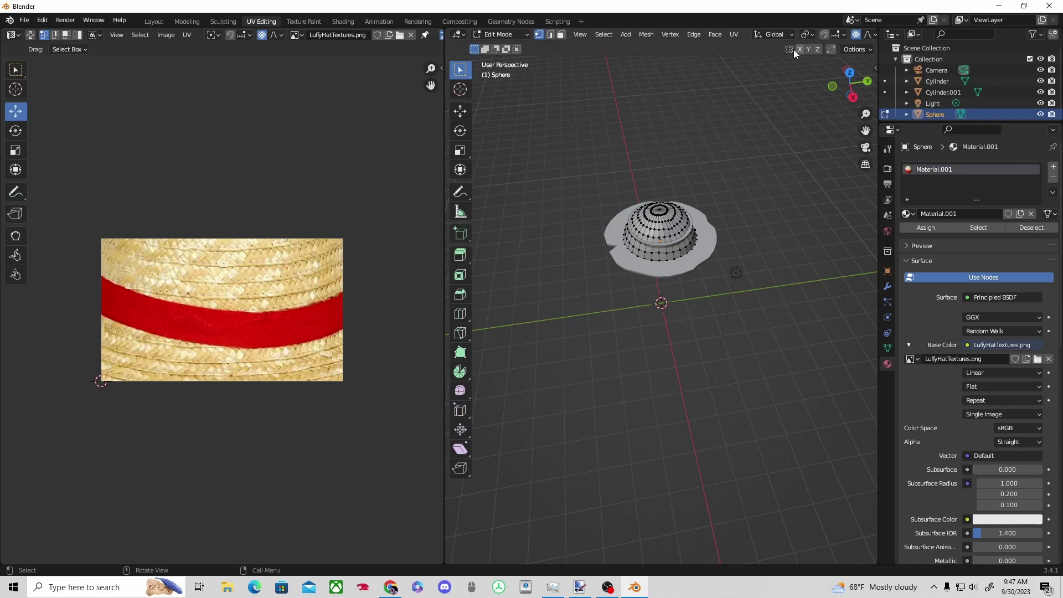
{"action": "left_click", "coordinate": [807, 34]}
{"action": "left_click", "coordinate": [809, 33]}
{"action": "left_click", "coordinate": [810, 33]}
- Switch the crown mesh to edge selection in the UV Editing workspace
{"action": "scroll", "coordinate": [636, 184], "scroll_direction": "up", "scroll_amount": 2}
{"action": "middle_click_drag", "start_coordinate": [637, 185], "coordinate": [601, 221]}
{"action": "left_click", "coordinate": [561, 34]}
{"action": "left_click", "coordinate": [540, 34]}
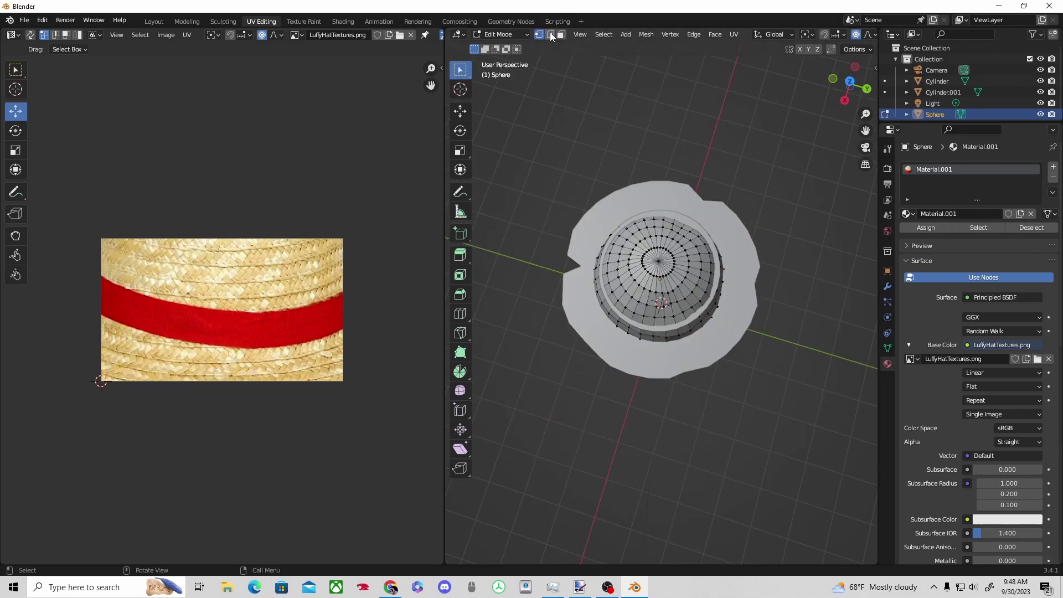
{"action": "left_click", "coordinate": [551, 35]}
{"action": "scroll", "coordinate": [721, 161], "scroll_direction": "down", "scroll_amount": 1}
{"action": "middle_click_drag", "start_coordinate": [721, 161], "coordinate": [742, 151]}
{"action": "left_click", "coordinate": [717, 36]}
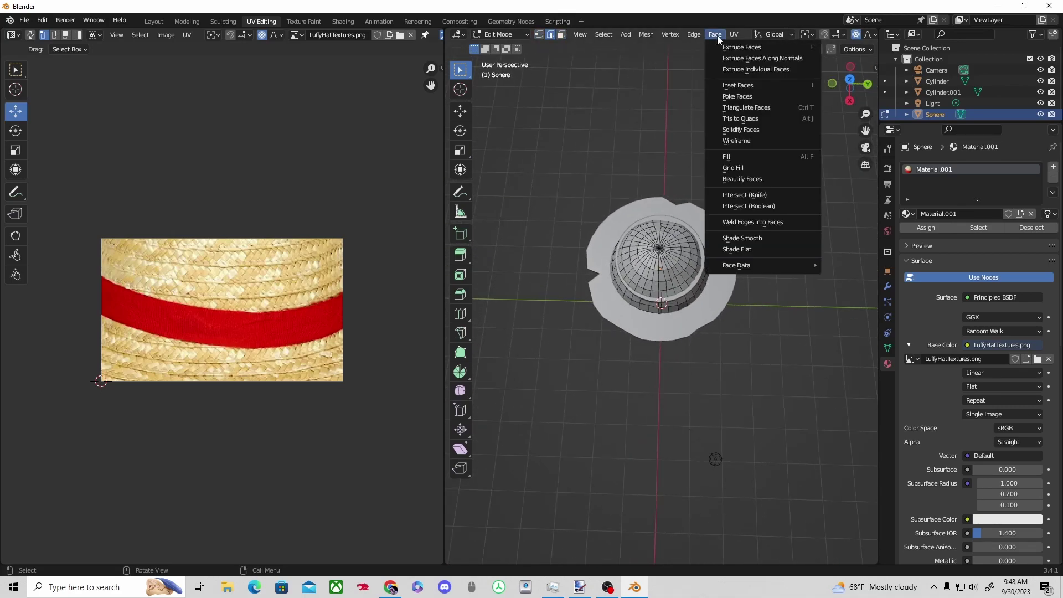
{"action": "left_click", "coordinate": [579, 35]}
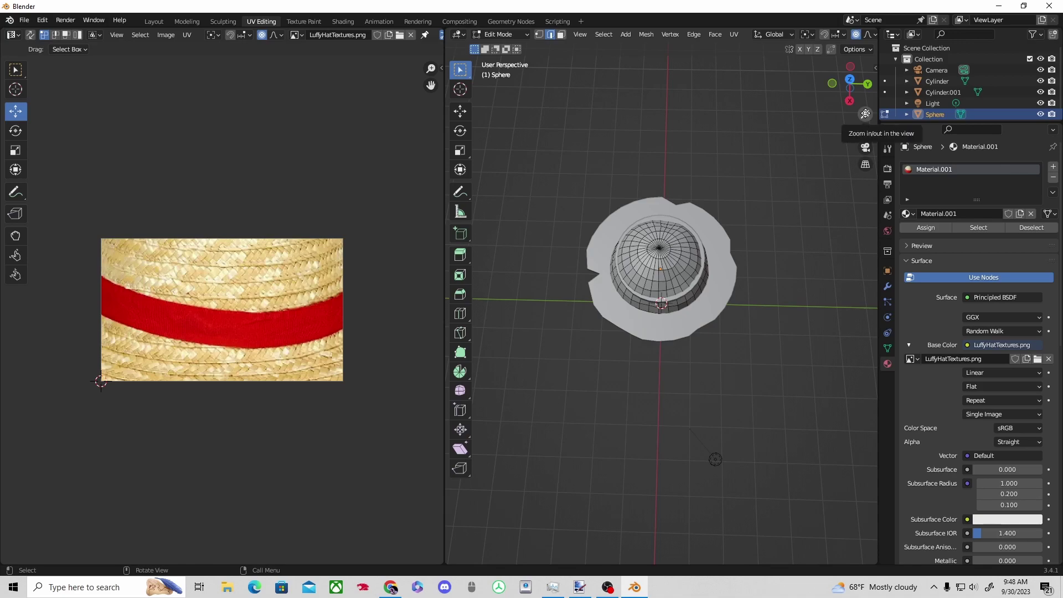
- Try changing the 3D viewport area to a UV Editor, and restore it to the 3D Viewport
{"action": "left_click", "coordinate": [1020, 299]}
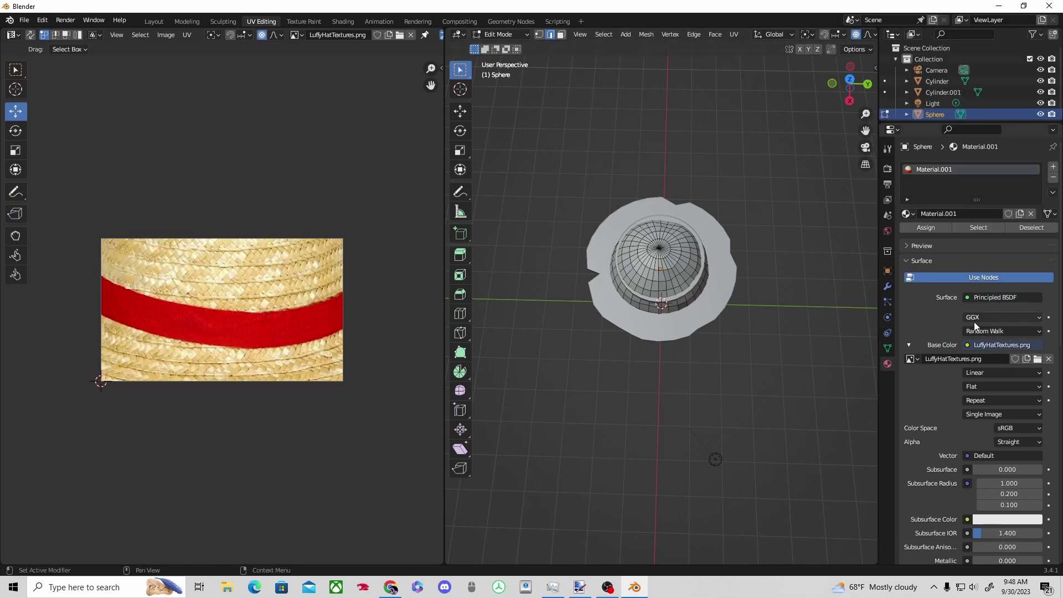
{"action": "middle_click_drag", "start_coordinate": [805, 334], "coordinate": [770, 263]}
{"action": "left_click", "coordinate": [459, 34]}
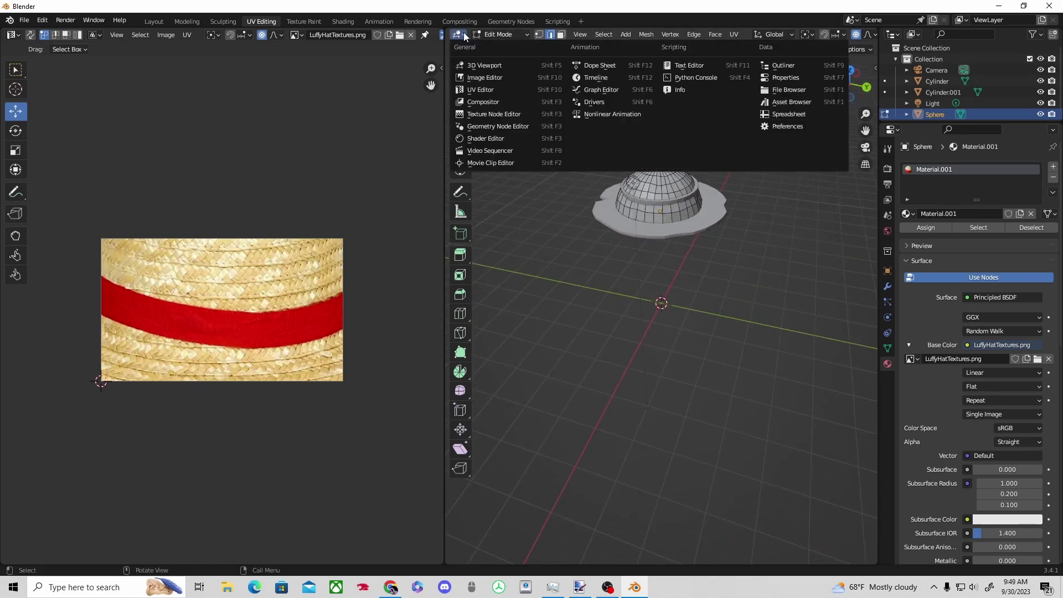
{"action": "left_click", "coordinate": [522, 84]}
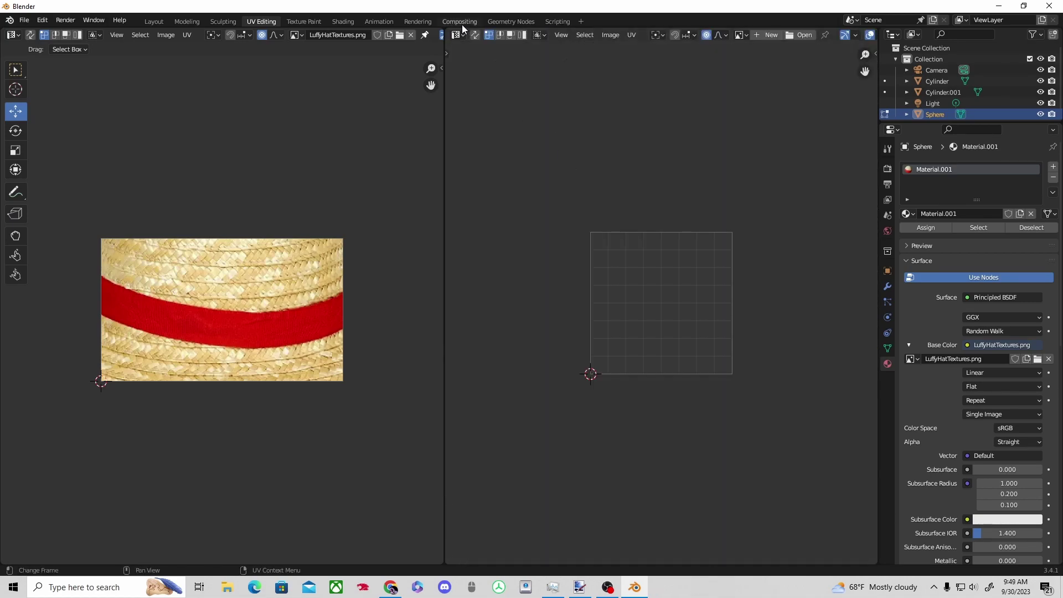
{"action": "left_click", "coordinate": [461, 35]}
{"action": "left_click", "coordinate": [483, 64]}
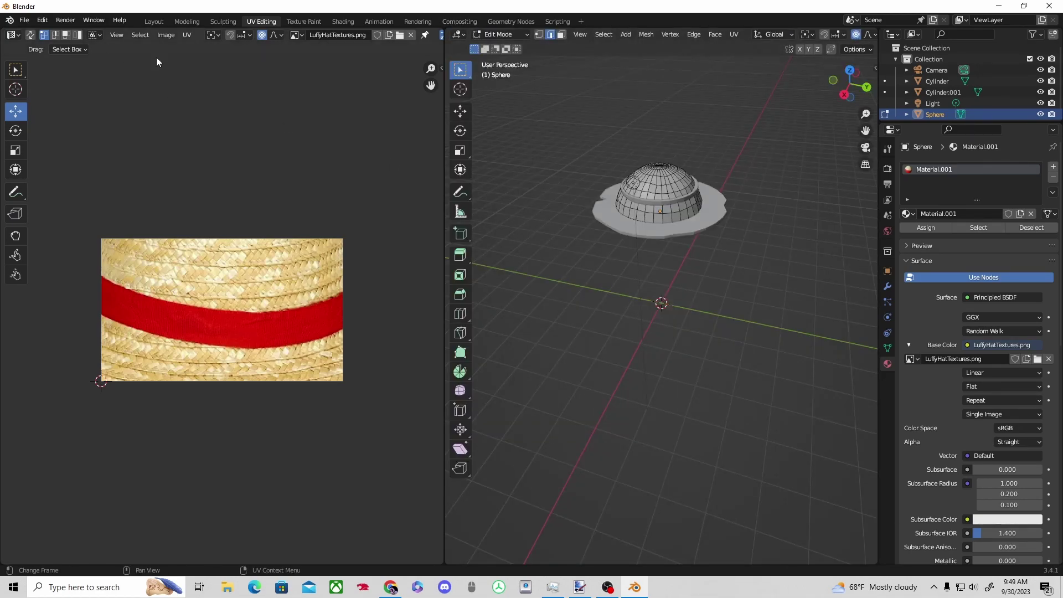
- Switch to paint.net, save the darkened straw texture in Downloads as LuffyHatTexturesnew.png, and return to Blender
{"action": "left_click", "coordinate": [154, 21]}
{"action": "left_click", "coordinate": [1038, 424]}
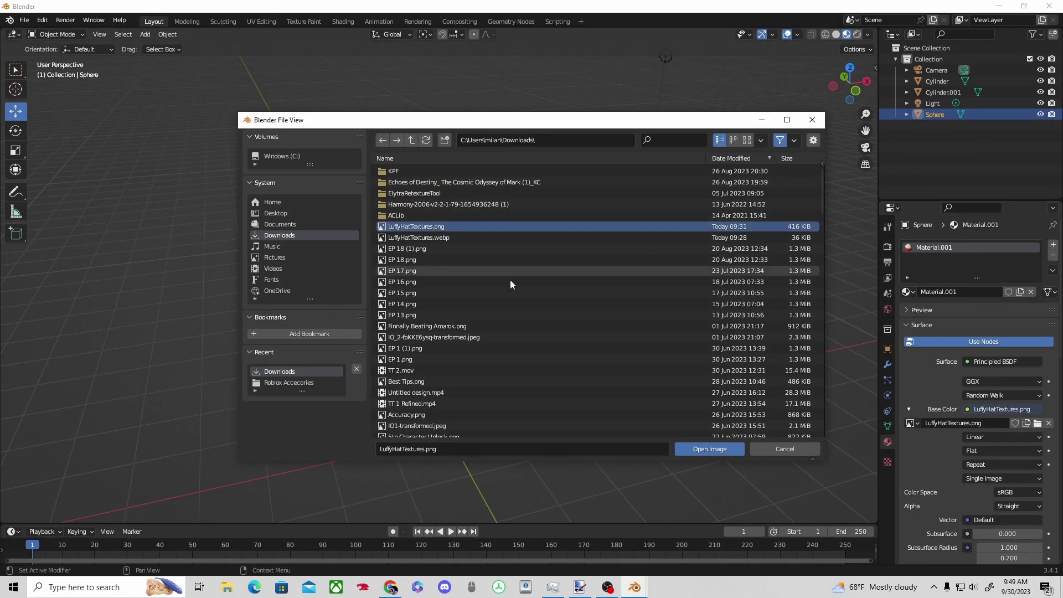
{"action": "left_click", "coordinate": [580, 586]}
{"action": "left_click", "coordinate": [408, 406]}
{"action": "left_click", "coordinate": [132, 142]}
{"action": "left_click", "coordinate": [152, 225]}
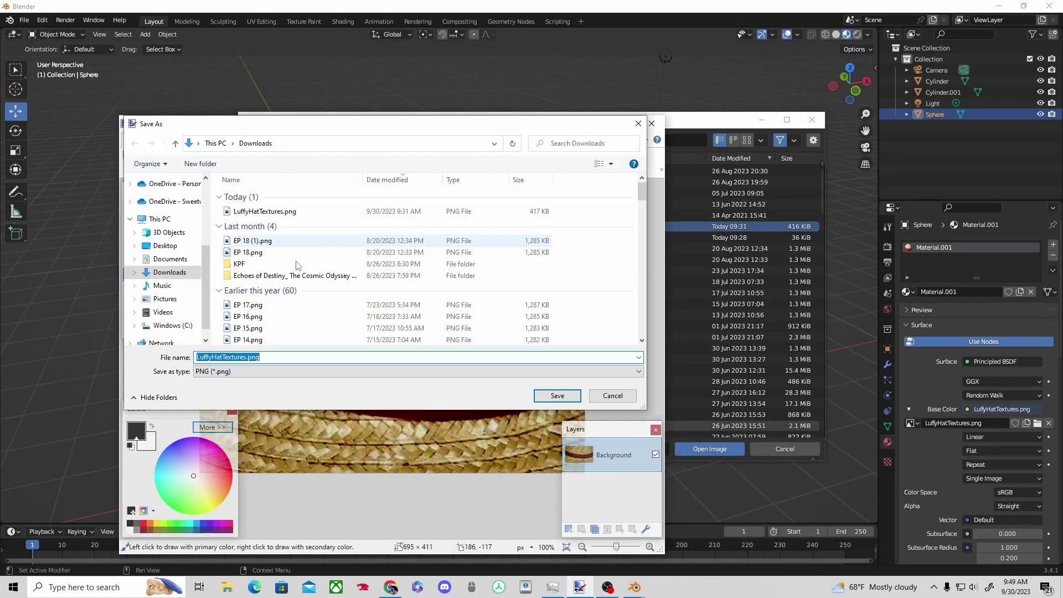
{"action": "left_click", "coordinate": [247, 358]}
{"action": "type", "text": "new"}
{"action": "left_click", "coordinate": [557, 397]}
{"action": "left_click", "coordinate": [476, 433]}
{"action": "left_click", "coordinate": [601, 124]}
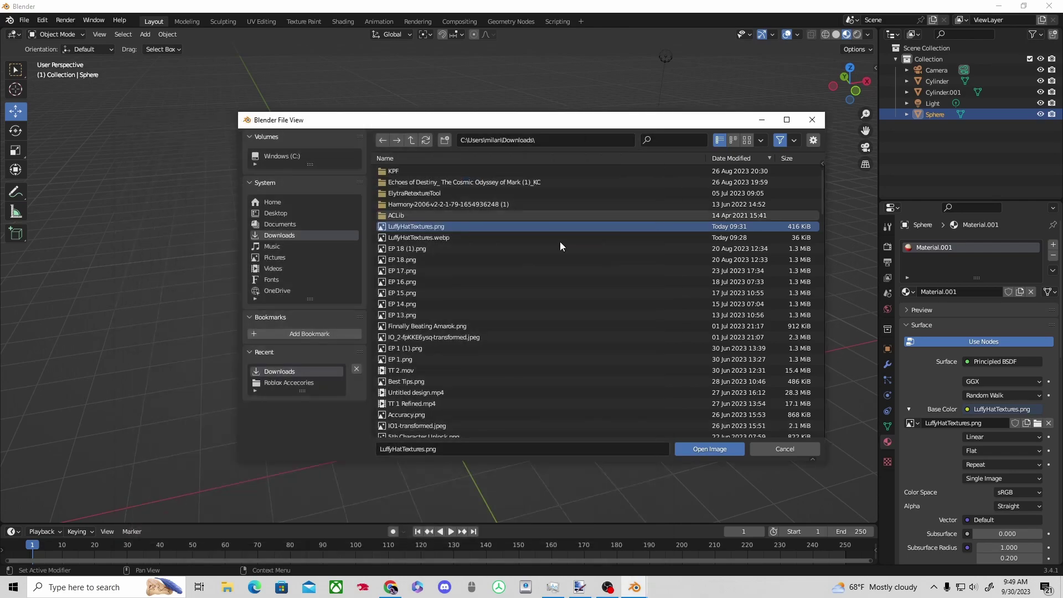
- Replace the crown material's Base Color image with LuffyHatTexturesnew.png
{"action": "left_click", "coordinate": [785, 449]}
{"action": "left_click", "coordinate": [1037, 423]}
{"action": "left_click", "coordinate": [509, 227]}
{"action": "left_click", "coordinate": [709, 449]}
{"action": "middle_click_drag", "start_coordinate": [695, 414], "coordinate": [271, 28]}
- Load LuffyHatTexturesnew.png as the displayed image in the UV Editing workspace's image area
{"action": "left_click", "coordinate": [261, 22]}
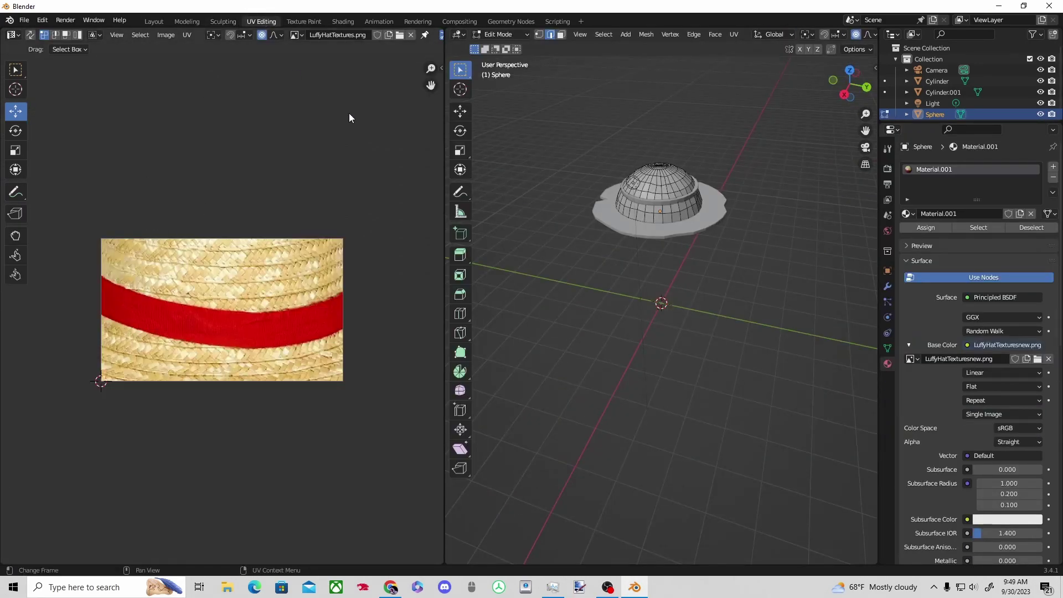
{"action": "left_click", "coordinate": [400, 34]}
{"action": "left_click", "coordinate": [431, 226]}
{"action": "double_click", "coordinate": [431, 227]}
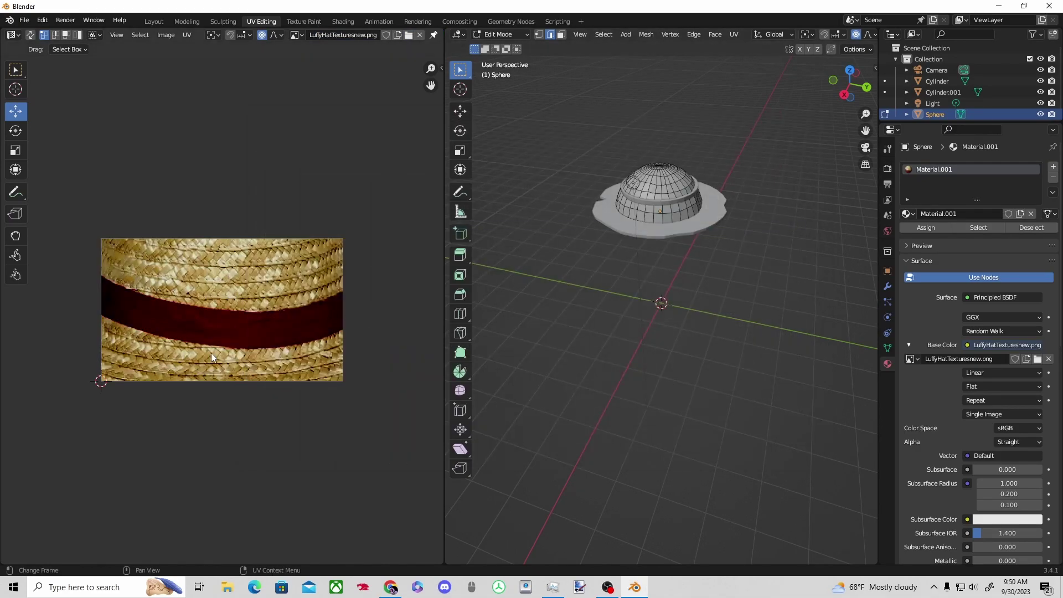
- Select the whole crown mesh and move its UV islands slightly across the straw area above the band
{"action": "left_click_drag", "start_coordinate": [535, 86], "coordinate": [755, 306]}
{"action": "middle_click_drag", "start_coordinate": [699, 312], "coordinate": [615, 341]}
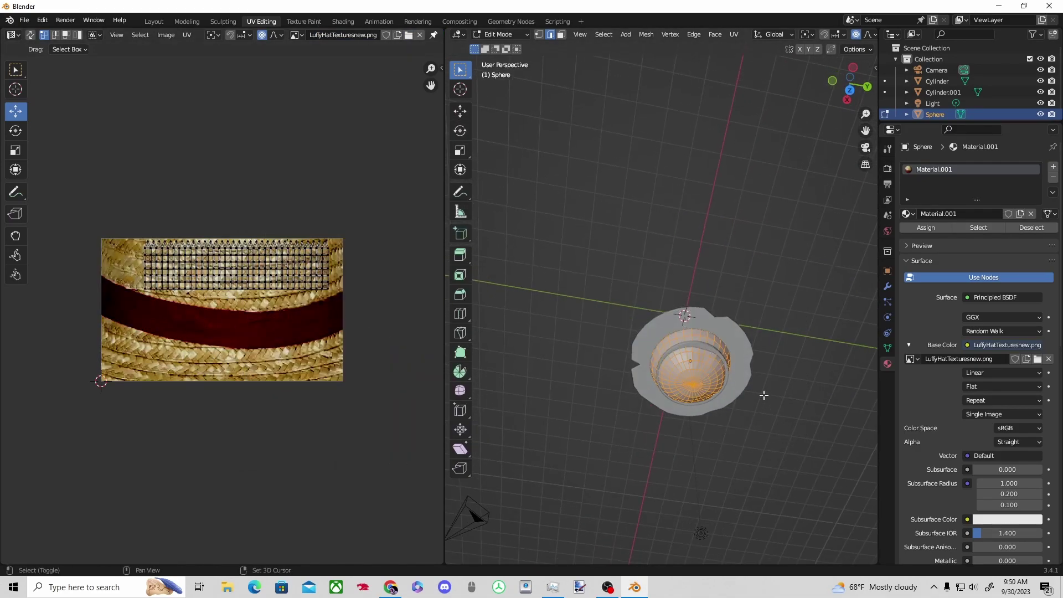
{"action": "middle_click_drag", "start_coordinate": [764, 395], "coordinate": [620, 247]}
{"action": "left_click_drag", "start_coordinate": [109, 209], "coordinate": [332, 293]}
{"action": "key", "text": "g"}
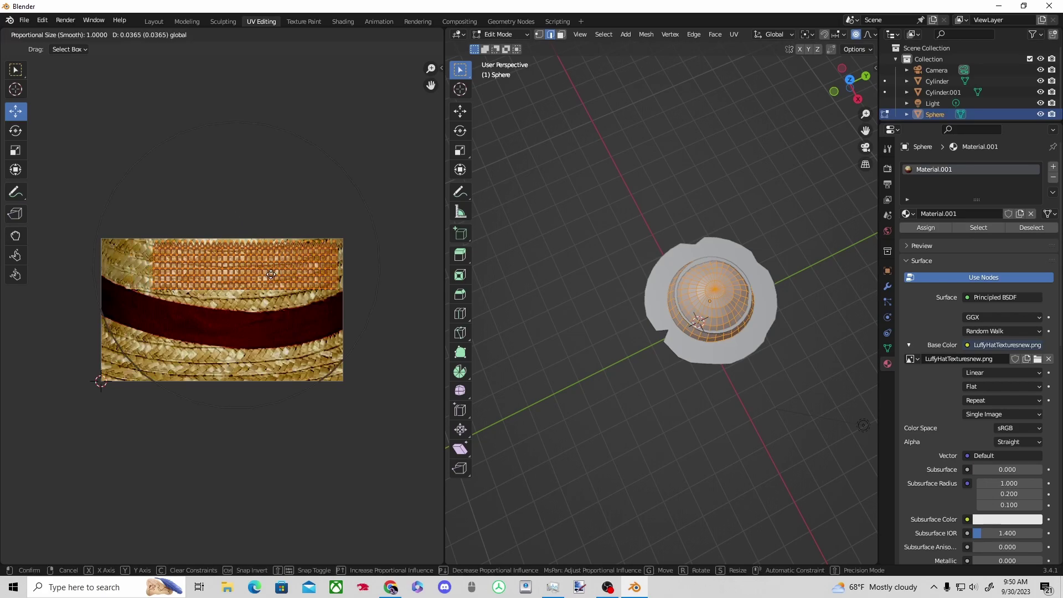
{"action": "left_click", "coordinate": [266, 275]}
{"action": "left_click", "coordinate": [522, 277]}
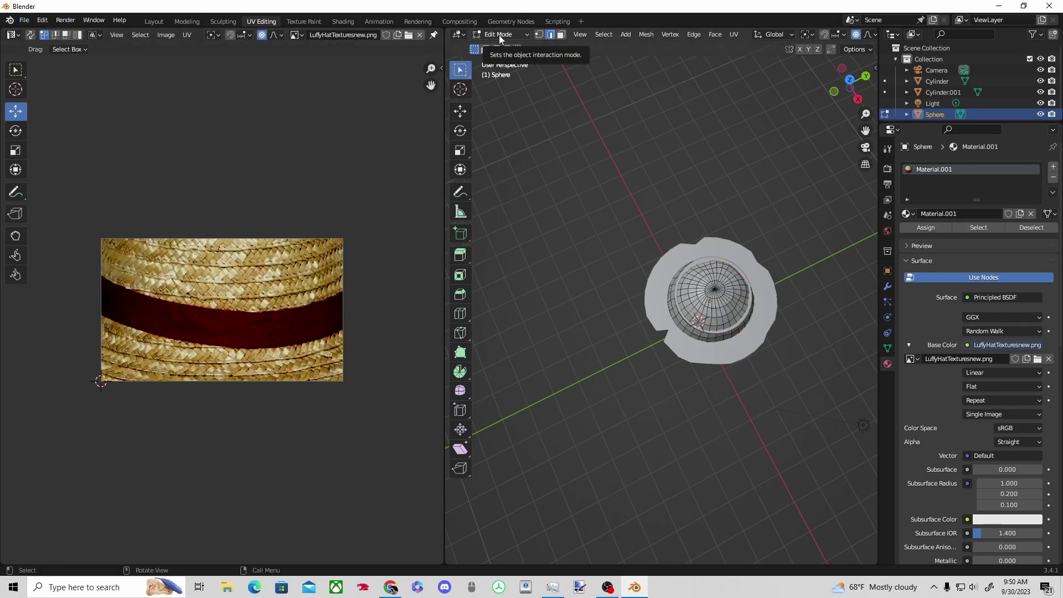
- Select the hat brim in the Layout workspace and add a new material to it
{"action": "left_click", "coordinate": [150, 21]}
{"action": "middle_click_drag", "start_coordinate": [553, 332], "coordinate": [402, 305]}
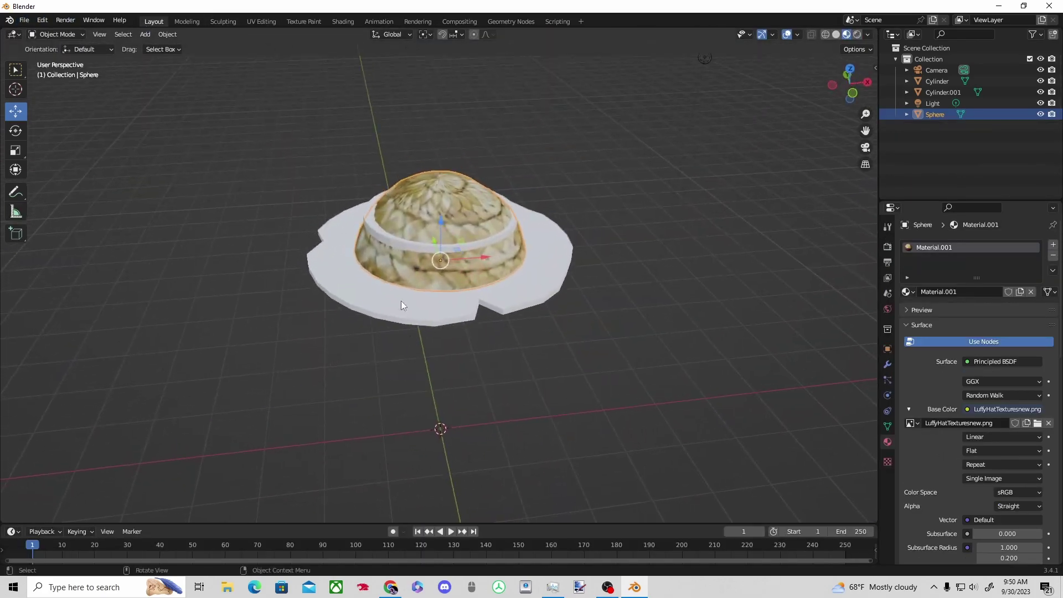
{"action": "left_click", "coordinate": [402, 305]}
{"action": "left_click", "coordinate": [966, 292]}
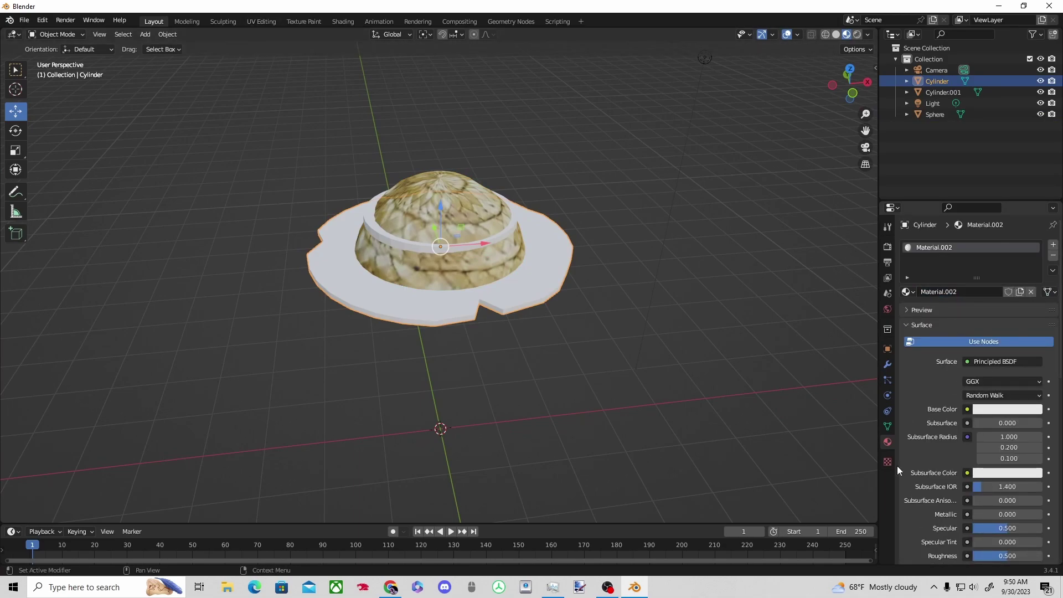
{"action": "scroll", "coordinate": [979, 317], "scroll_direction": "down", "scroll_amount": 3}
{"action": "left_click", "coordinate": [921, 258]}
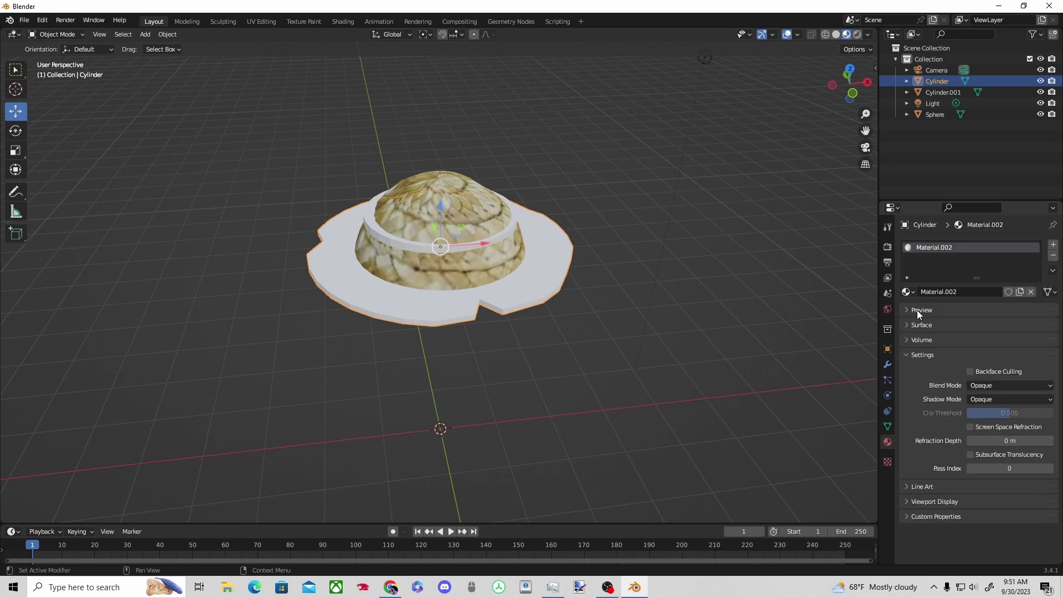
{"action": "left_click", "coordinate": [917, 310]}
{"action": "left_click", "coordinate": [917, 310]}
{"action": "left_click", "coordinate": [909, 324]}
{"action": "scroll", "coordinate": [958, 359], "scroll_direction": "down", "scroll_amount": 3}
{"action": "left_click", "coordinate": [997, 295]}
{"action": "left_click", "coordinate": [620, 282]}
- Enter Edit Mode on the brim and set its Base Color to an Image Texture using LuffyHatTexturesnew.png from Downloads
{"action": "left_click", "coordinate": [55, 34]}
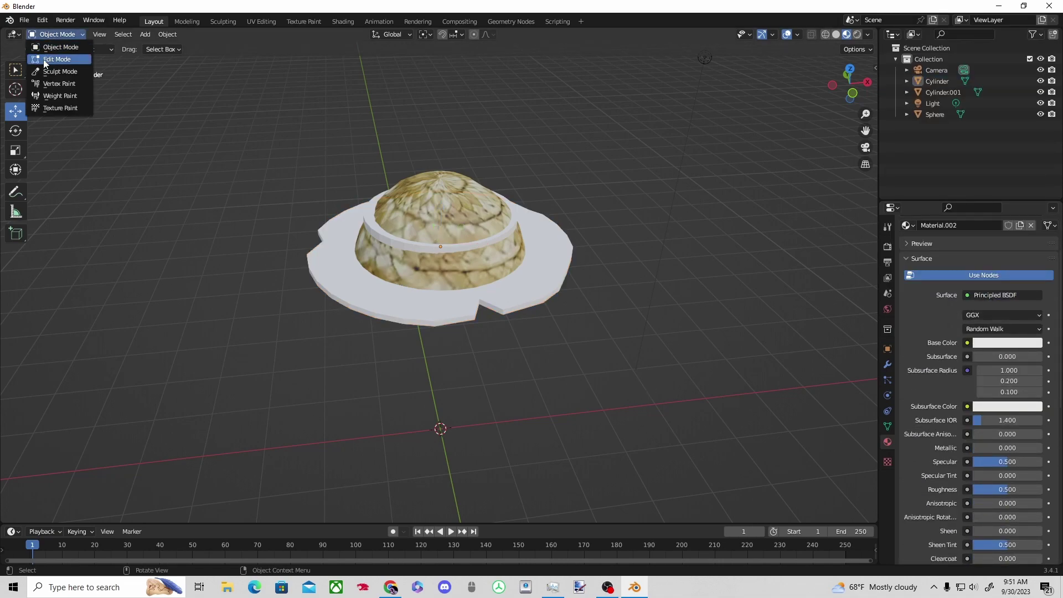
{"action": "left_click", "coordinate": [47, 46]}
{"action": "left_click", "coordinate": [967, 357]}
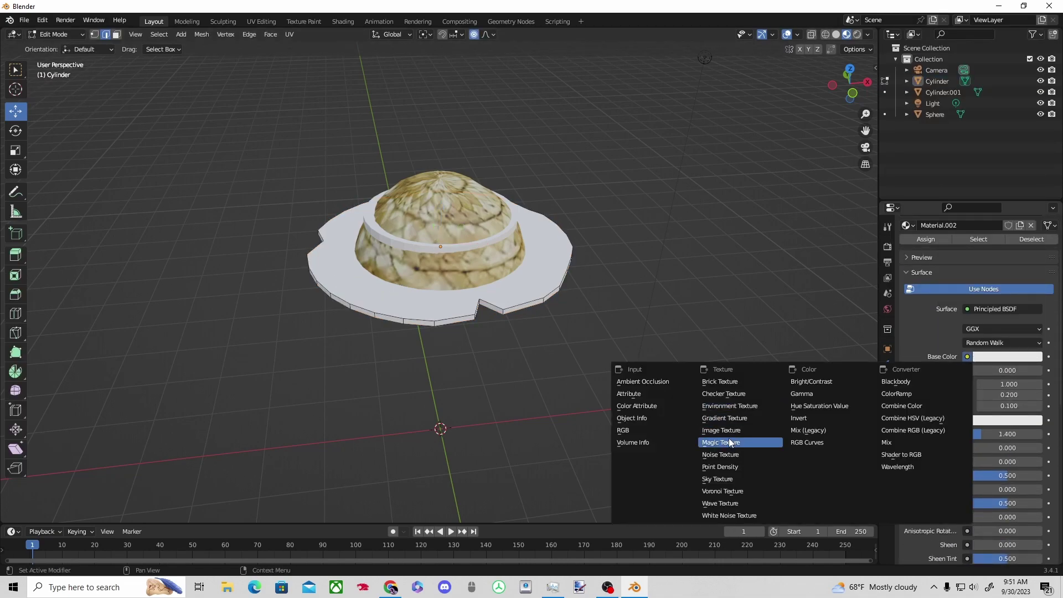
{"action": "left_click", "coordinate": [714, 438]}
{"action": "left_click", "coordinate": [1025, 371]}
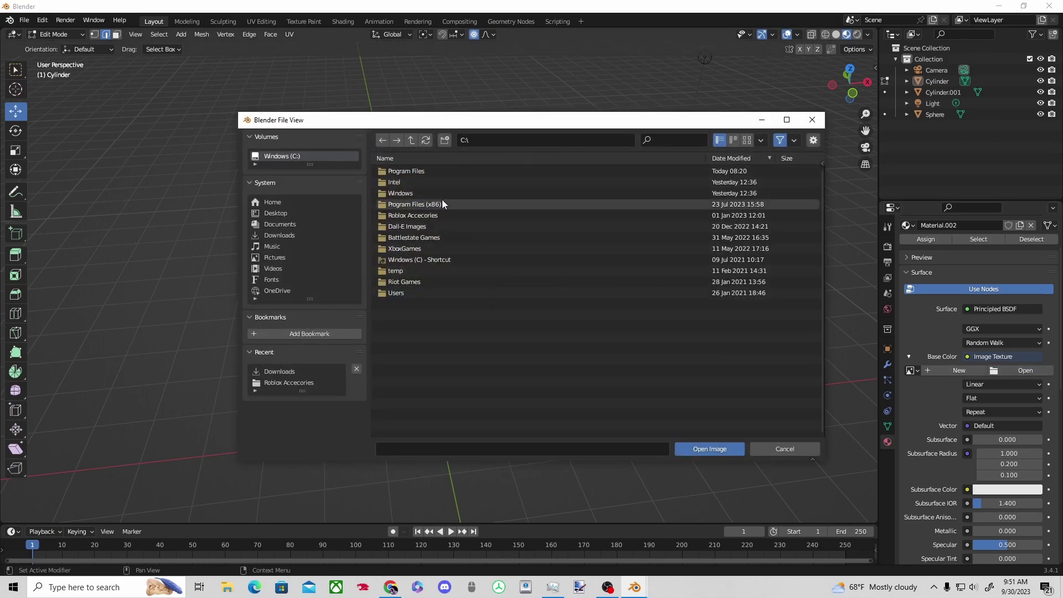
{"action": "left_click", "coordinate": [275, 236]}
{"action": "double_click", "coordinate": [422, 228]}
- Unwrap the brim with Smart UV Project at a 66° angle limit with Correct Aspect enabled
{"action": "middle_click_drag", "start_coordinate": [608, 337], "coordinate": [238, 66]}
{"action": "left_click", "coordinate": [289, 34]}
{"action": "left_click", "coordinate": [310, 58]}
{"action": "left_click", "coordinate": [309, 165]}
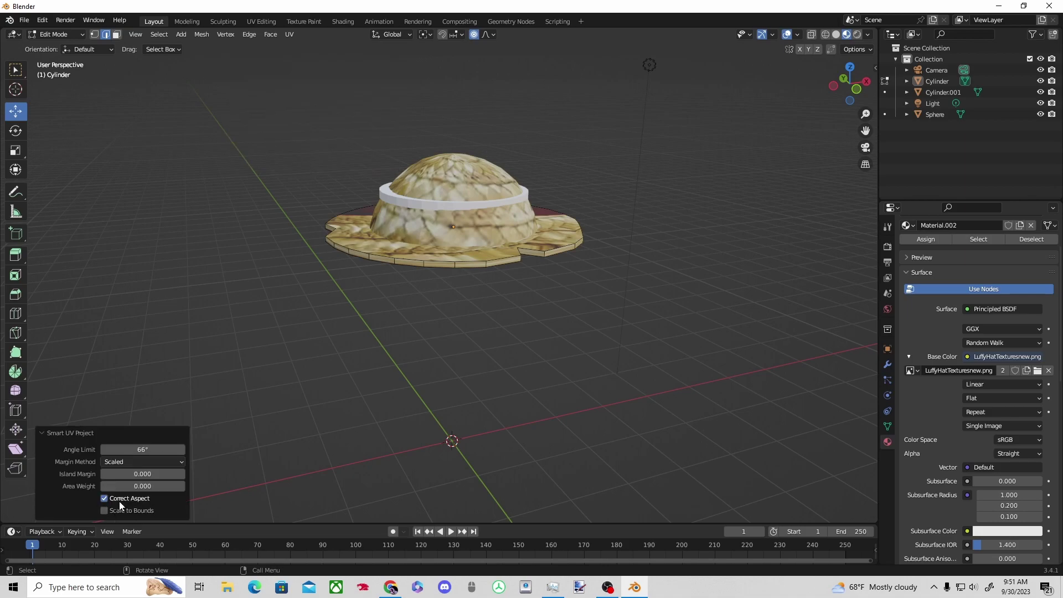
- Move the timeline to frame 0 and shrink the timeline area to enlarge the 3D viewport
{"action": "left_click", "coordinate": [31, 547]}
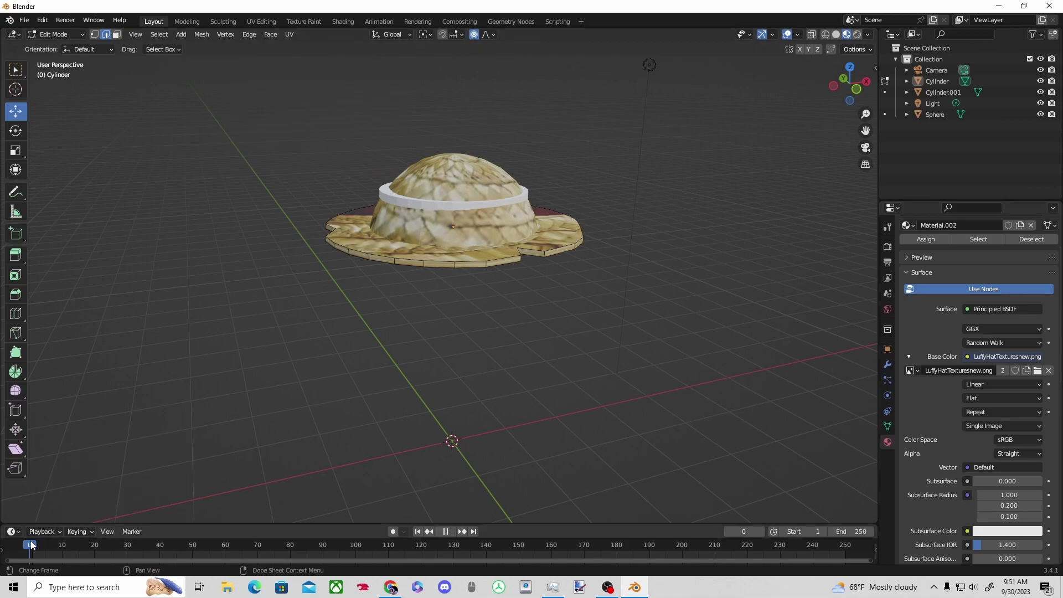
{"action": "middle_click_drag", "start_coordinate": [520, 159], "coordinate": [551, 285]}
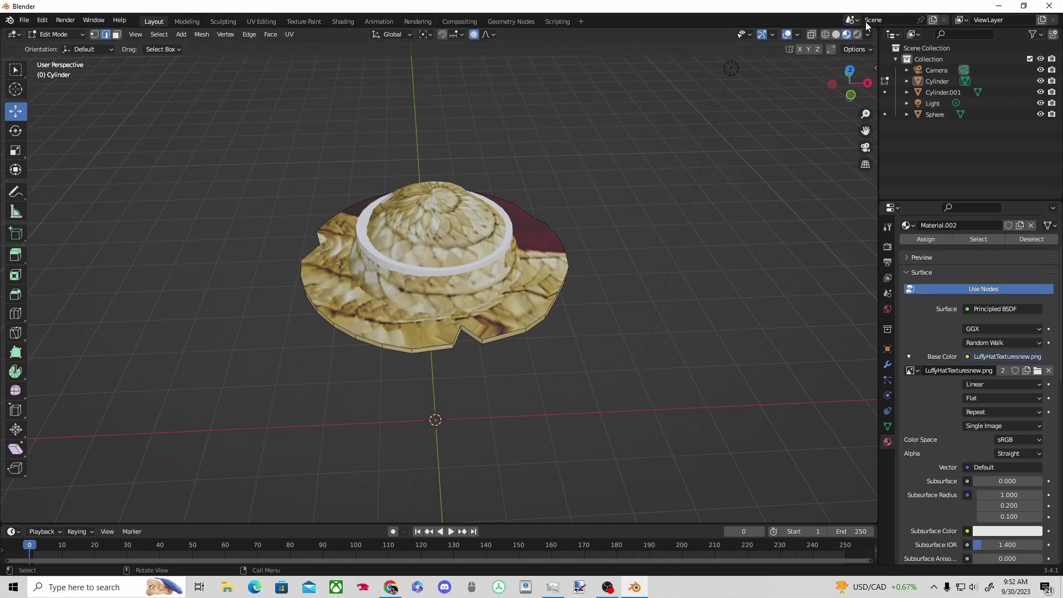
{"action": "left_click", "coordinate": [138, 37]}
{"action": "left_click", "coordinate": [138, 35]}
{"action": "left_click", "coordinate": [142, 37]}
{"action": "left_click_drag", "start_coordinate": [524, 523], "coordinate": [523, 551]}
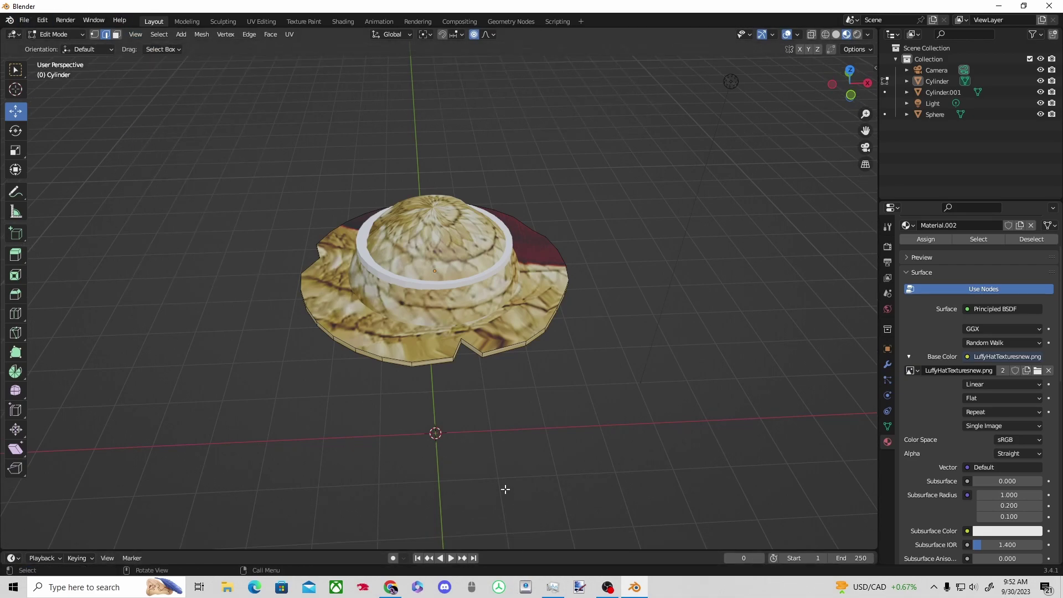
- Open the Geometry Nodes workspace for the brim
{"action": "right_click", "coordinate": [504, 488]}
{"action": "left_click", "coordinate": [520, 21]}
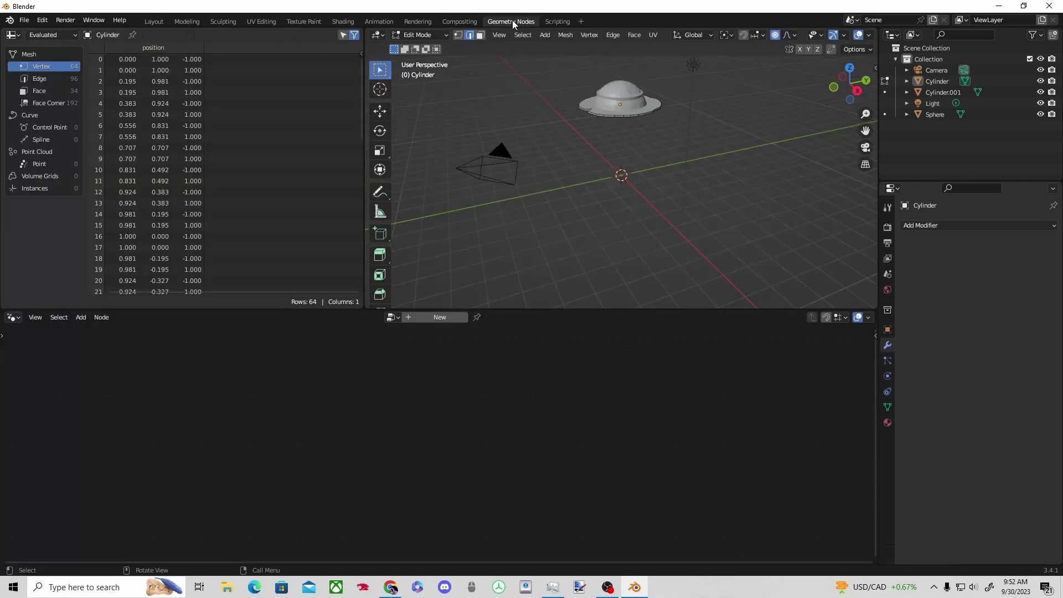
- Examine the brim's current texture placement on the hat in the Texture Paint workspace
{"action": "left_click", "coordinate": [459, 21]}
{"action": "left_click", "coordinate": [379, 21]}
{"action": "left_click", "coordinate": [342, 21]}
{"action": "left_click", "coordinate": [303, 21]}
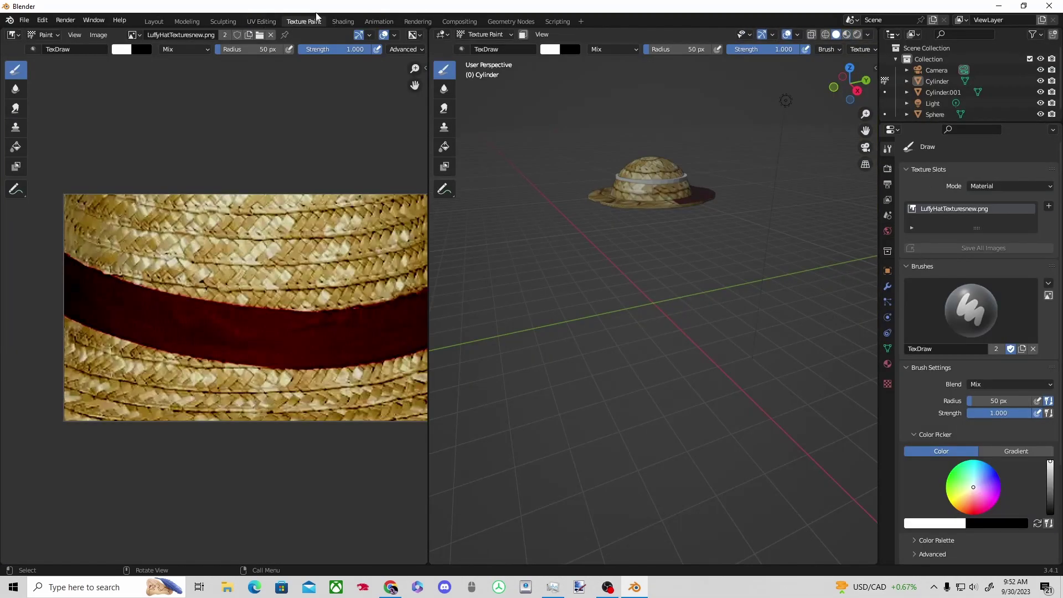
{"action": "left_click", "coordinate": [343, 21]}
{"action": "left_click", "coordinate": [304, 21]}
{"action": "middle_click_drag", "start_coordinate": [689, 242], "coordinate": [716, 370]}
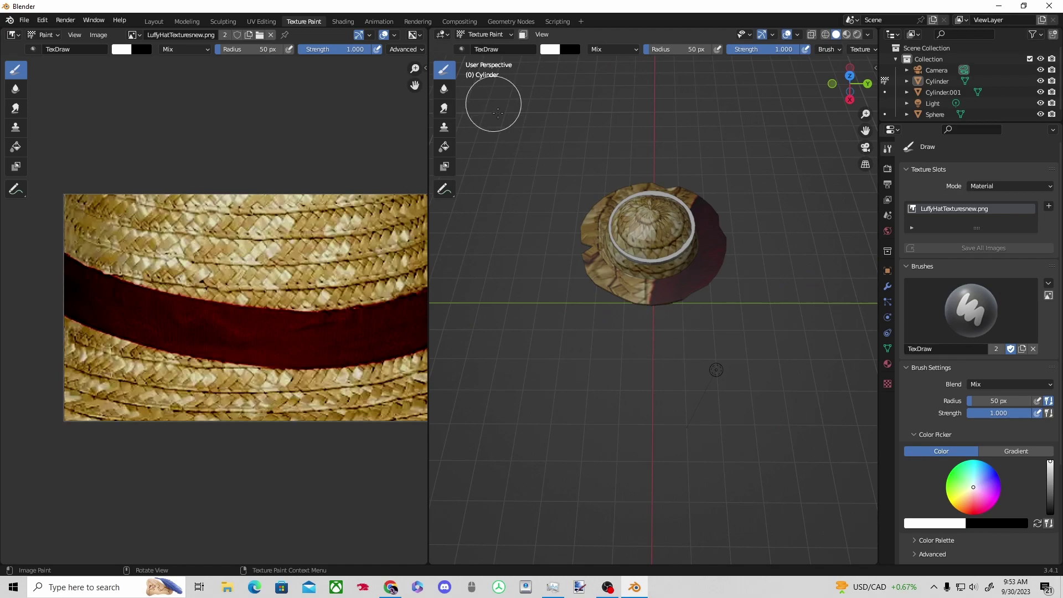
- Move the brim's whole UV island onto the straw area above the red stripe in the image
{"action": "key", "text": "ctrl+Page_Up"}
{"action": "key", "text": "a"}
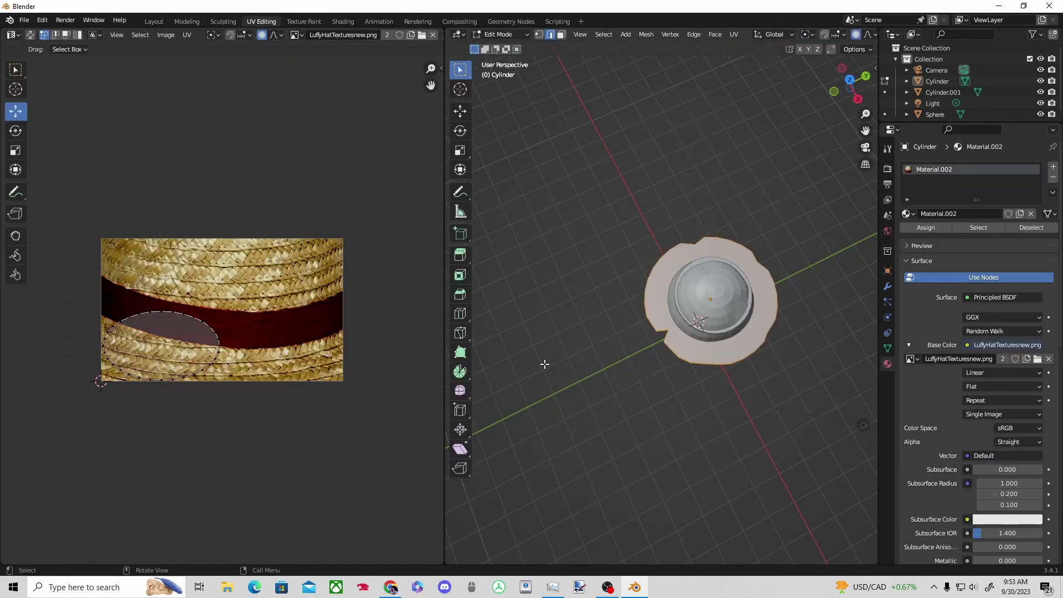
{"action": "key", "text": "g"}
{"action": "left_click", "coordinate": [267, 269]}
{"action": "left_click_drag", "start_coordinate": [610, 170], "coordinate": [833, 436]}
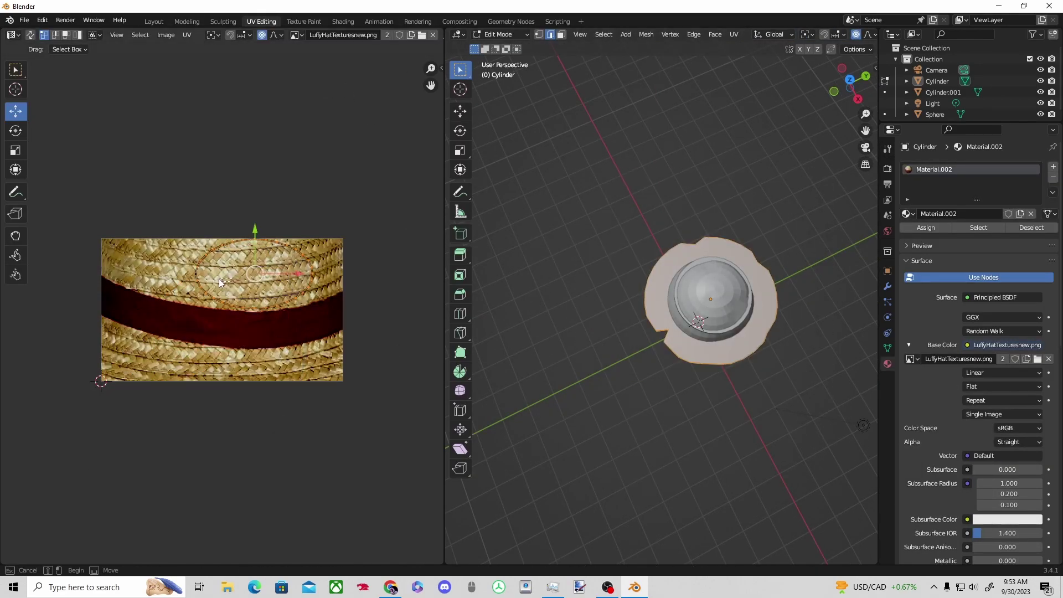
{"action": "left_click", "coordinate": [350, 283]}
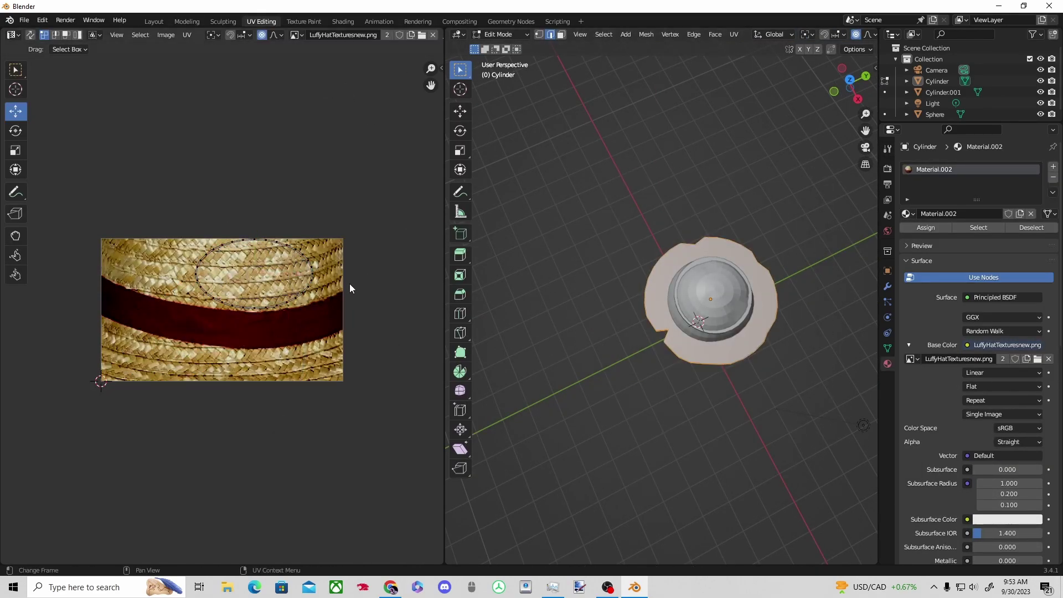
- Give the hat's band a new material with an Image Texture as its Base Color
{"action": "left_click", "coordinate": [175, 22]}
{"action": "left_click", "coordinate": [504, 261]}
{"action": "left_click", "coordinate": [262, 22]}
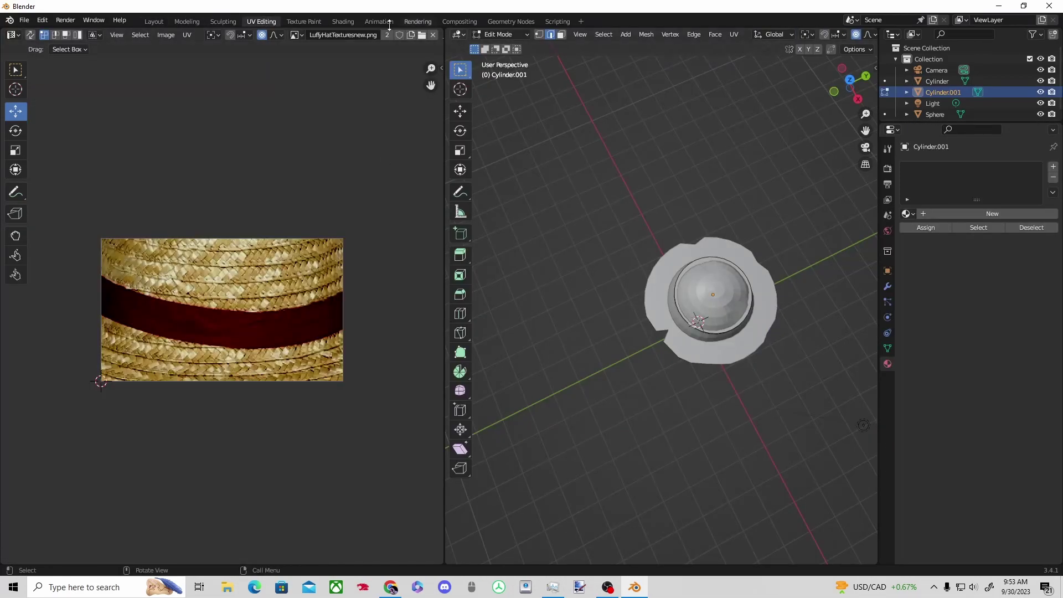
{"action": "left_click", "coordinate": [154, 21]}
{"action": "left_click", "coordinate": [990, 292]}
{"action": "left_click", "coordinate": [967, 409]}
{"action": "left_click", "coordinate": [740, 325]}
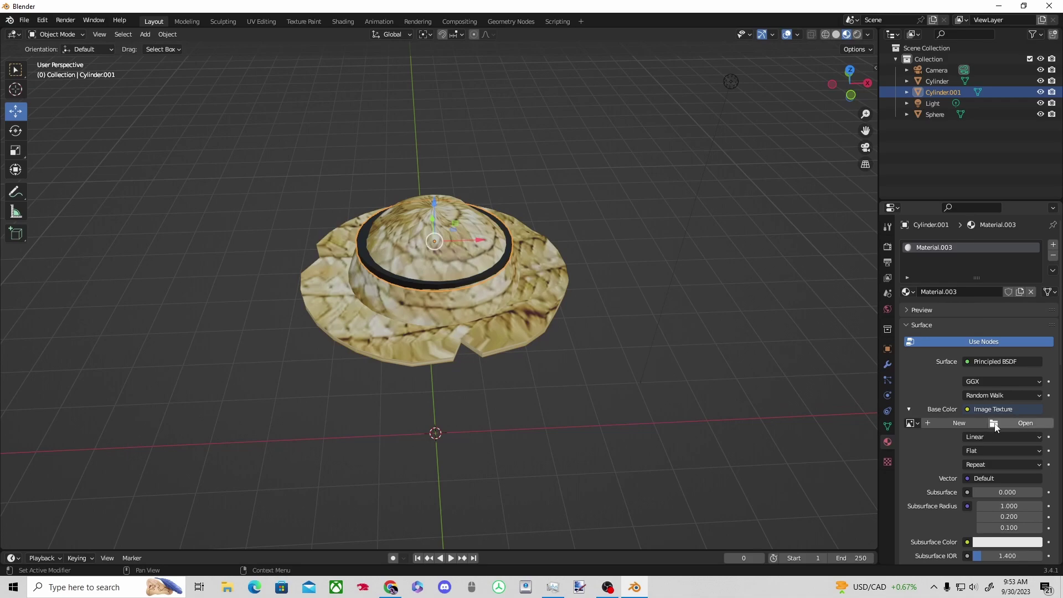
- Load LuffyHatTexturesnew.png from Downloads as the band's texture image
{"action": "left_click", "coordinate": [995, 425]}
{"action": "left_click", "coordinate": [308, 233]}
{"action": "left_click", "coordinate": [435, 227]}
{"action": "left_click", "coordinate": [691, 450]}
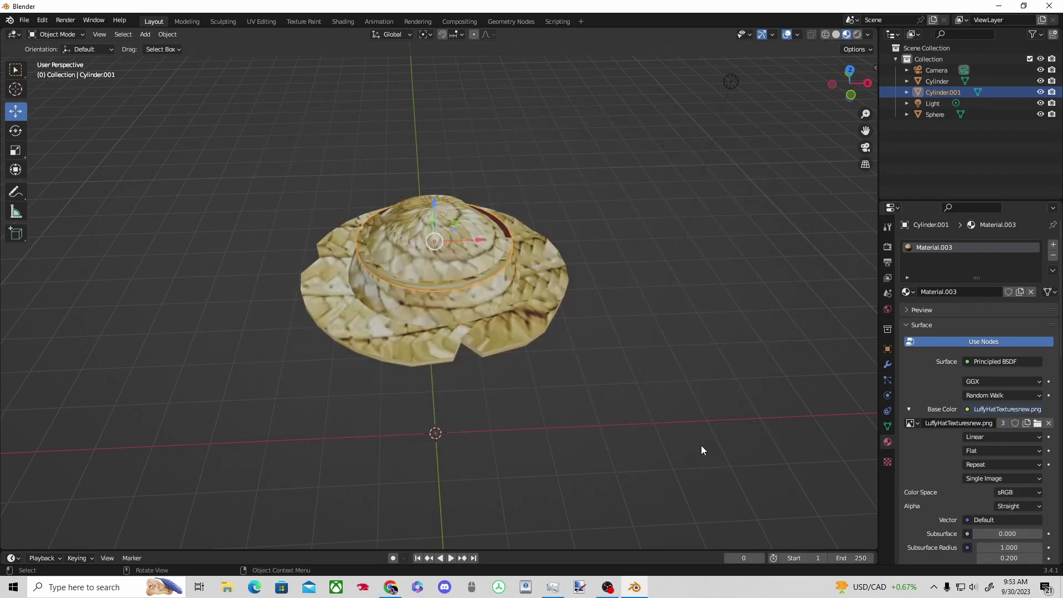
{"action": "left_click", "coordinate": [705, 446]}
- Try to shrink the band's UV islands and fit them onto the red stripe in the UV editor
{"action": "left_click", "coordinate": [264, 22]}
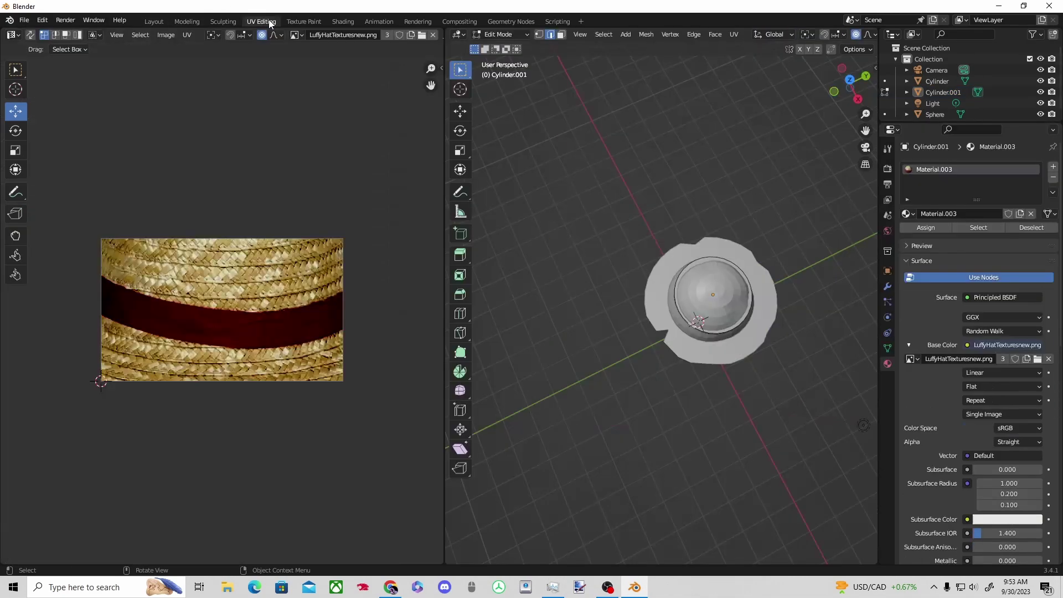
{"action": "key", "text": "a"}
{"action": "key", "text": "l"}
{"action": "key", "text": "s"}
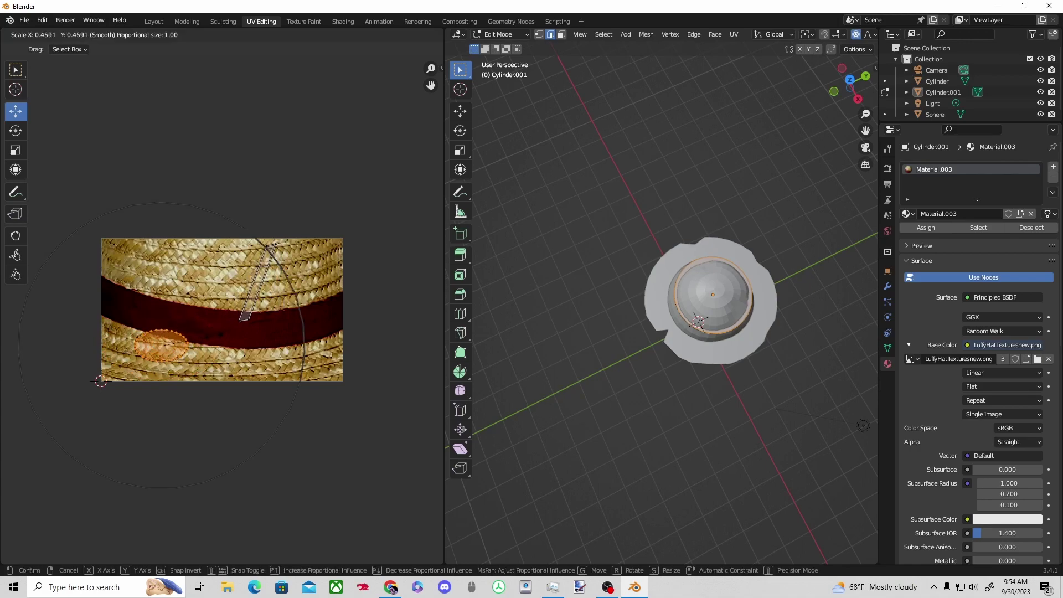
{"action": "left_click", "coordinate": [188, 348]}
{"action": "key", "text": "g"}
{"action": "left_click", "coordinate": [249, 323]}
{"action": "left_click", "coordinate": [295, 266]}
{"action": "left_click_drag", "start_coordinate": [282, 239], "coordinate": [332, 323]}
{"action": "key", "text": "s"}
{"action": "left_click", "coordinate": [294, 291]}
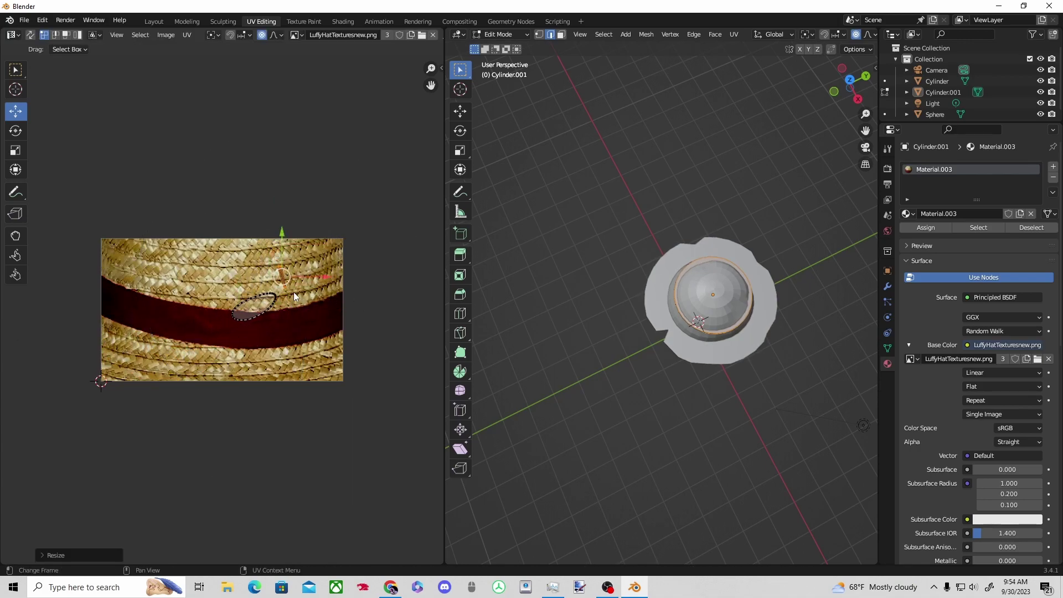
- Undo the scaling and moving of the band's UV islands
{"action": "key", "text": "ctrl+z"}
{"action": "key", "text": "ctrl+z"}
{"action": "key", "text": "ctrl+z"}
{"action": "key", "text": "ctrl+z"}
{"action": "key", "text": "ctrl+z"}
{"action": "key", "text": "ctrl+z"}
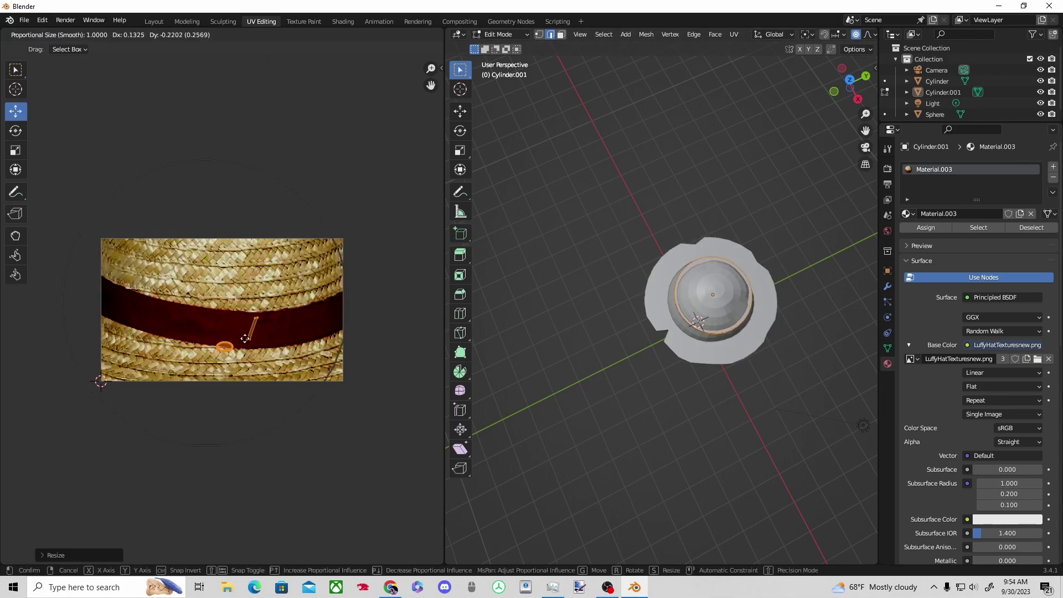
{"action": "key", "text": "ctrl+z"}
- Put the band in Edit Mode and select its entire mesh for UV editing
{"action": "left_click", "coordinate": [153, 22]}
{"action": "middle_click_drag", "start_coordinate": [151, 23], "coordinate": [793, 304]}
{"action": "left_click", "coordinate": [527, 220]}
{"action": "left_click", "coordinate": [56, 35]}
{"action": "left_click", "coordinate": [61, 57]}
{"action": "left_click", "coordinate": [261, 22]}
{"action": "key", "text": "a"}
{"action": "middle_click_drag", "start_coordinate": [665, 219], "coordinate": [664, 177], "text": "shift"}
{"action": "left_click_drag", "start_coordinate": [559, 164], "coordinate": [720, 300], "text": "shift"}
{"action": "middle_click_drag", "start_coordinate": [721, 300], "coordinate": [575, 333]}
{"action": "left_click_drag", "start_coordinate": [581, 188], "coordinate": [757, 334], "text": "shift"}
- Try to scale all of the band's UV islands down together and move them onto the red stripe
{"action": "left_click_drag", "start_coordinate": [39, 191], "coordinate": [367, 403]}
{"action": "key", "text": "s"}
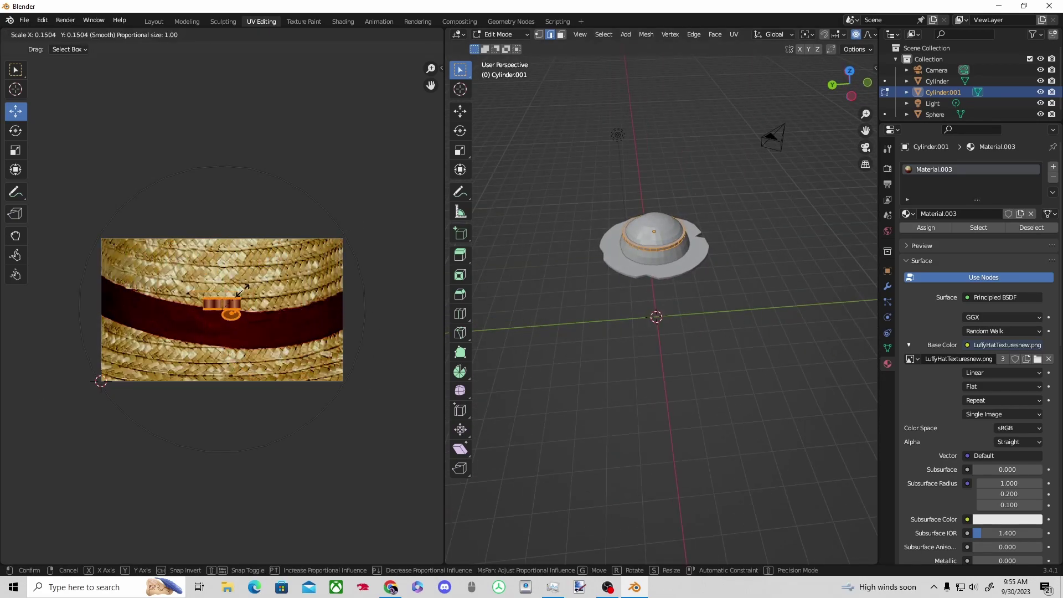
{"action": "left_click", "coordinate": [133, 256]}
{"action": "left_click_drag", "start_coordinate": [222, 308], "coordinate": [245, 328]}
{"action": "key", "text": "ctrl+z"}
{"action": "key", "text": "ctrl+z"}
{"action": "key", "text": "ctrl+z"}
{"action": "key", "text": "ctrl+z"}
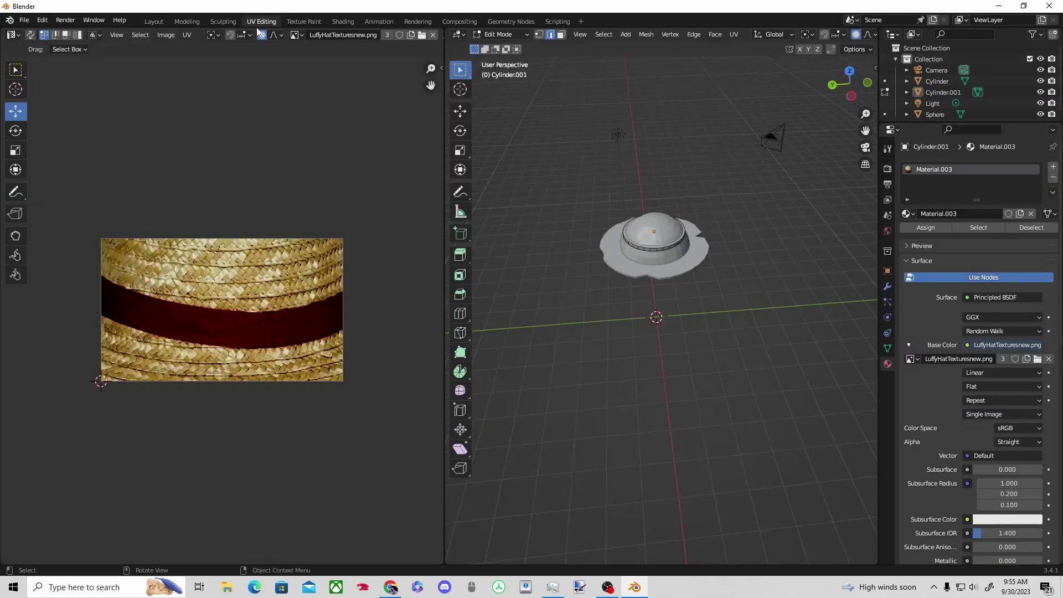
- Scale down the band's strip-shaped UV islands and move them onto the red stripe of the image
{"action": "left_click", "coordinate": [680, 232], "text": "alt"}
{"action": "middle_click_drag", "start_coordinate": [680, 227], "coordinate": [761, 314]}
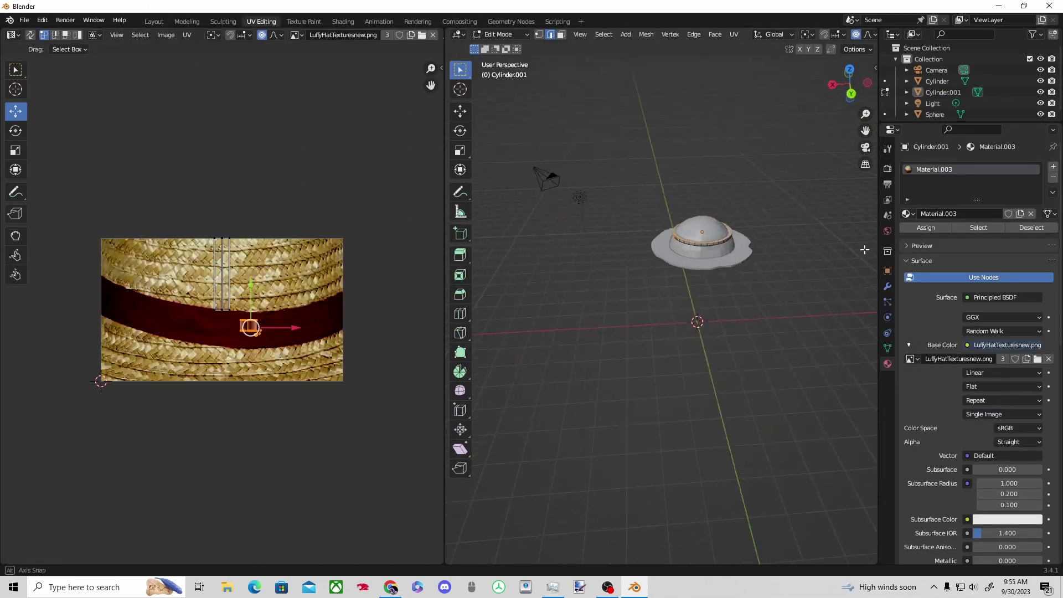
{"action": "left_click", "coordinate": [221, 271]}
{"action": "left_click_drag", "start_coordinate": [171, 217], "coordinate": [239, 318]}
{"action": "key", "text": "s"}
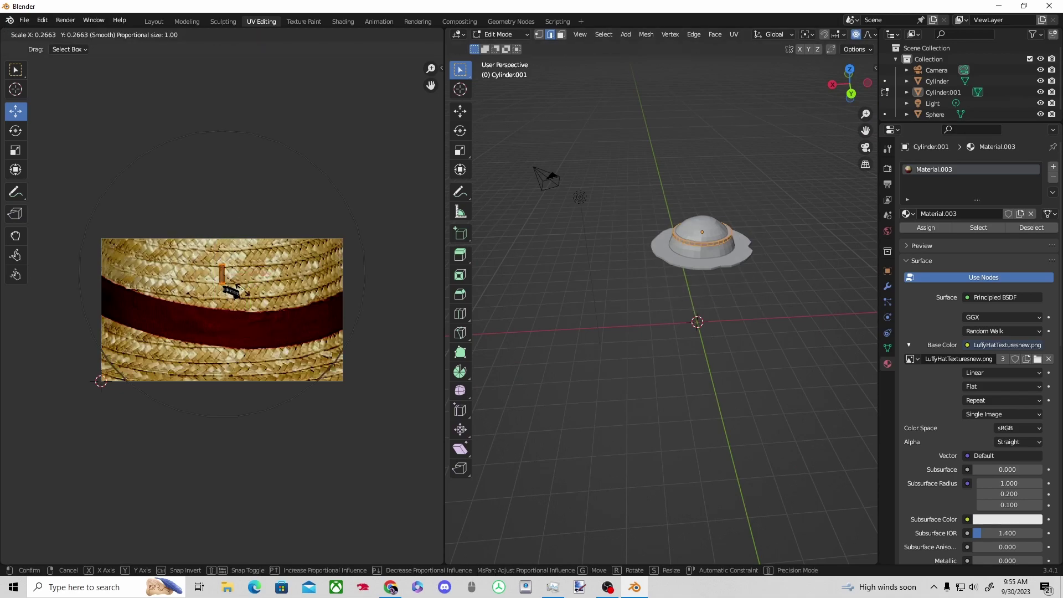
{"action": "left_click", "coordinate": [233, 277]}
{"action": "left_click_drag", "start_coordinate": [224, 274], "coordinate": [239, 328]}
{"action": "key", "text": "s"}
{"action": "left_click", "coordinate": [240, 331]}
{"action": "left_click", "coordinate": [553, 167]}
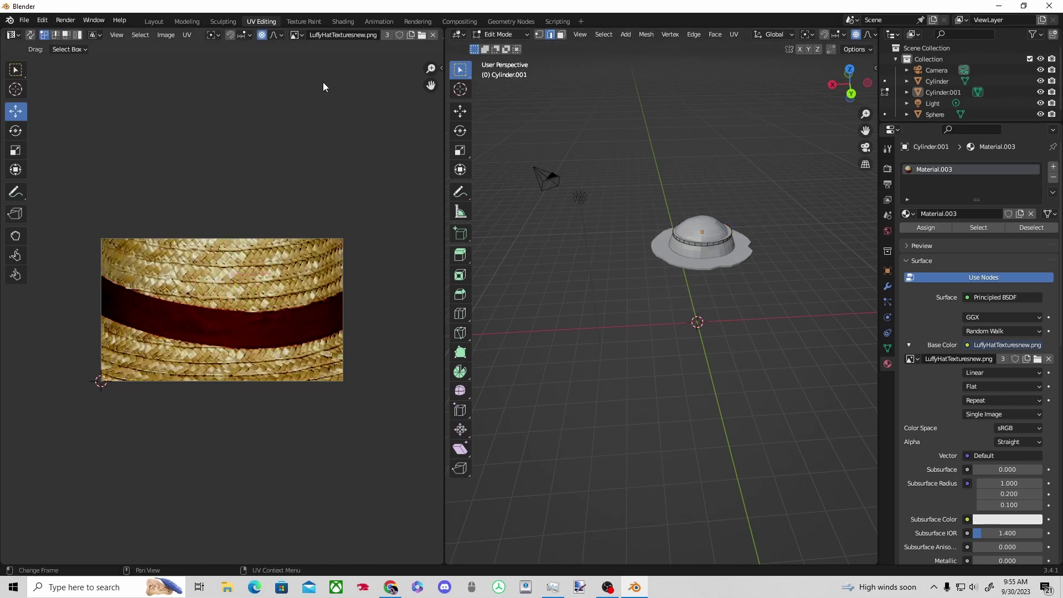
- Join the crown, brim and band into a single hat object in the Layout workspace
{"action": "left_click", "coordinate": [149, 22]}
{"action": "middle_click_drag", "start_coordinate": [606, 261], "coordinate": [538, 188]}
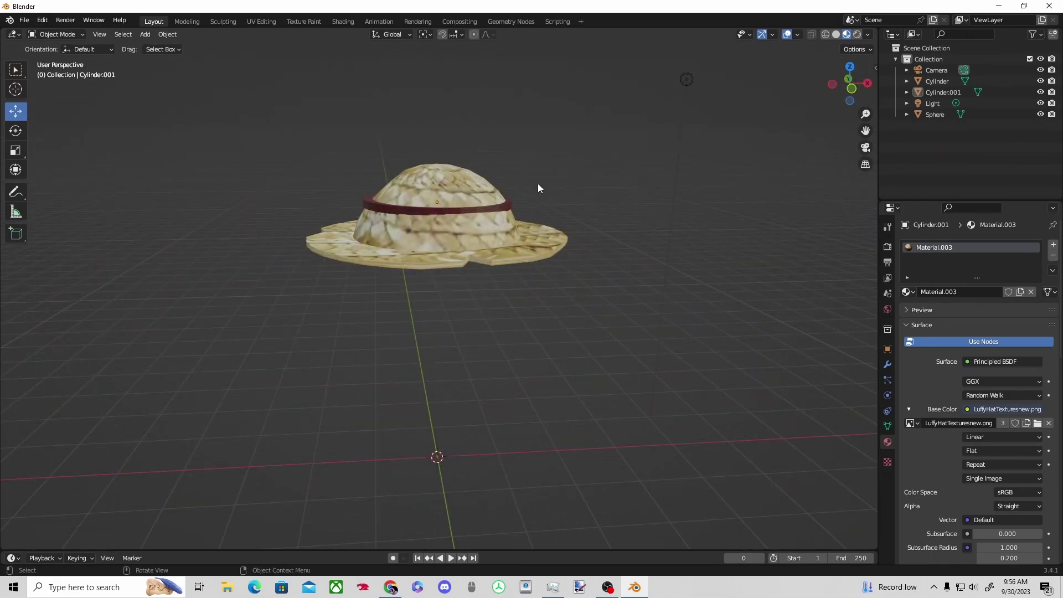
{"action": "left_click_drag", "start_coordinate": [293, 131], "coordinate": [553, 361]}
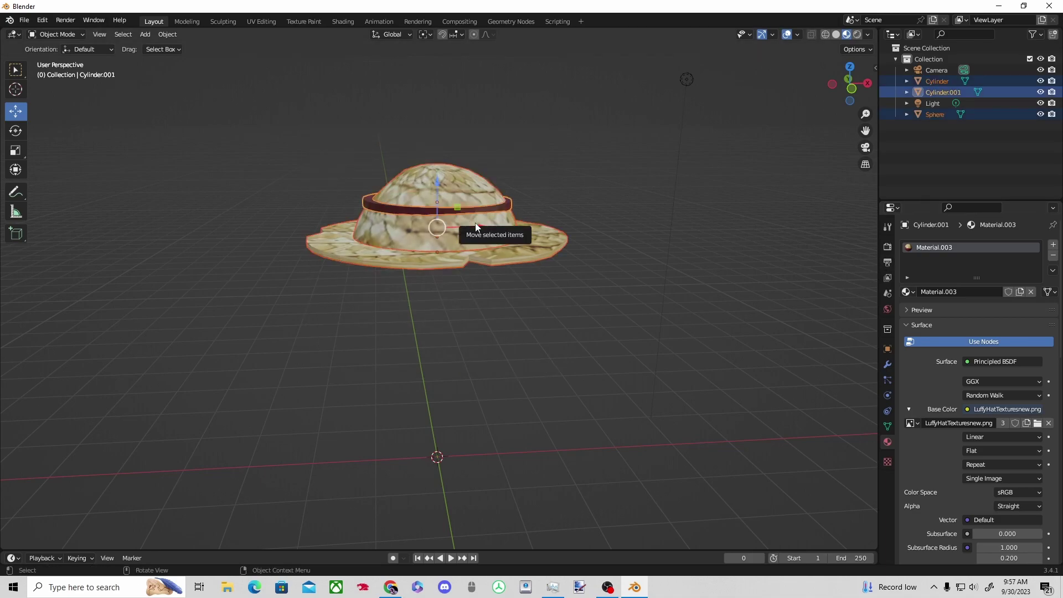
{"action": "key", "text": "ctrl+j"}
- Apply Shade Smooth to the joined hat
{"action": "left_click", "coordinate": [946, 270]}
{"action": "left_click", "coordinate": [941, 259]}
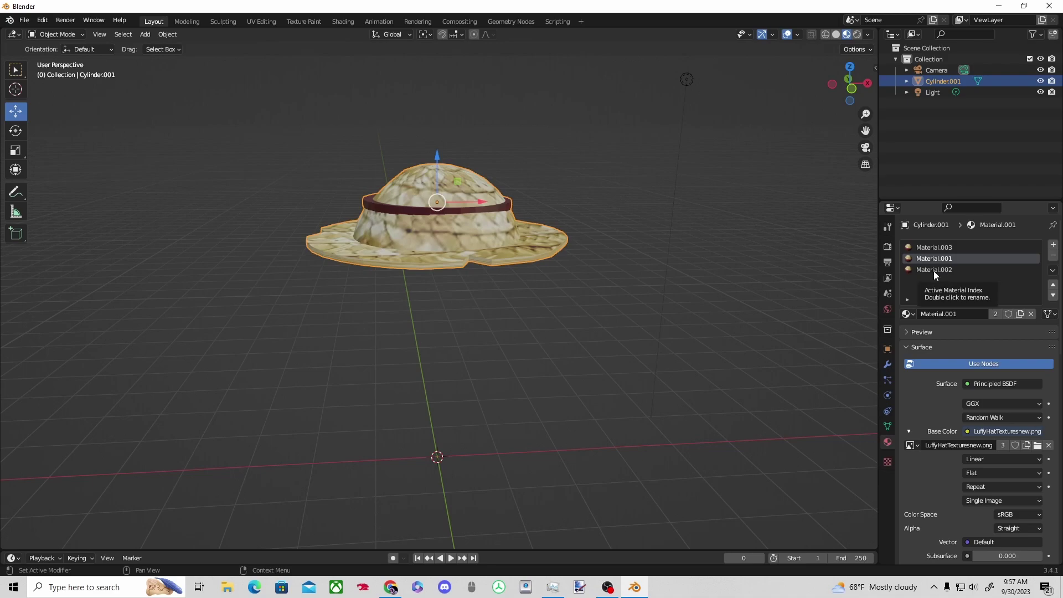
{"action": "right_click", "coordinate": [490, 206]}
{"action": "left_click", "coordinate": [491, 211]}
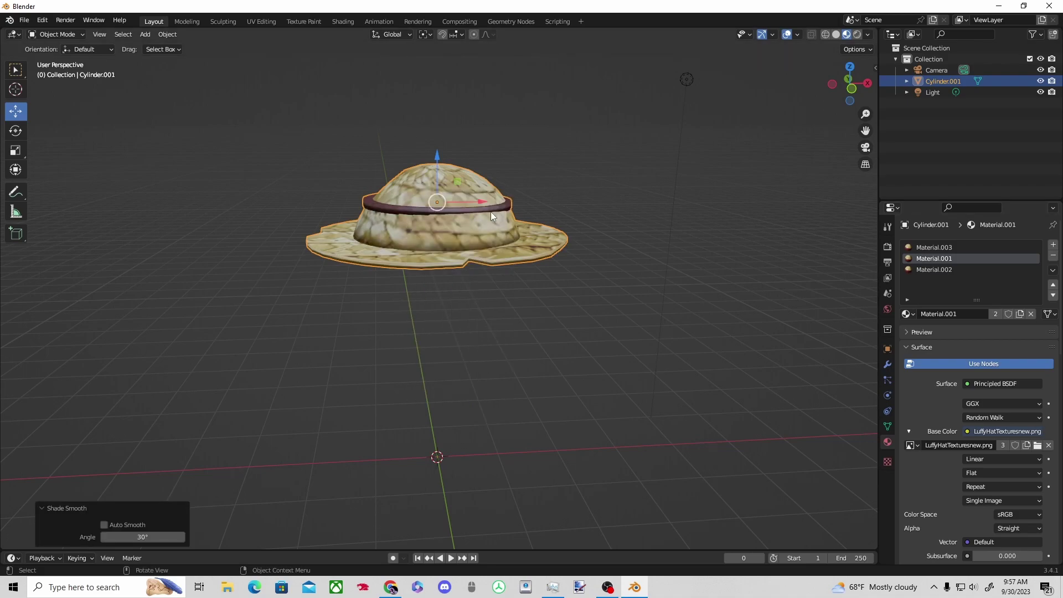
- Remove the Material.002 and Material.001 slots from the hat, keeping only Material.003
{"action": "right_click", "coordinate": [950, 261]}
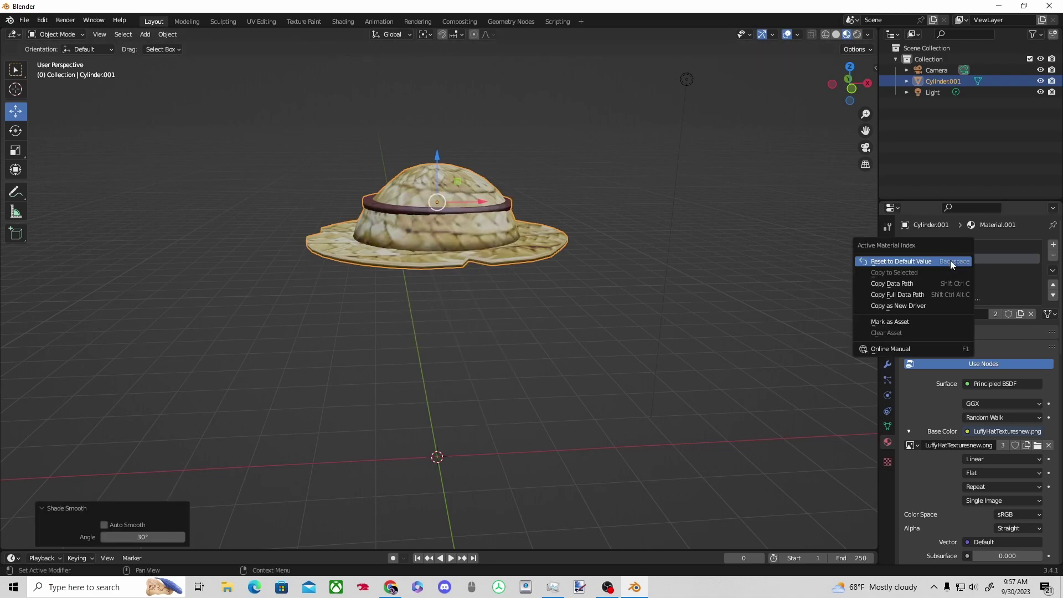
{"action": "left_click", "coordinate": [1016, 249]}
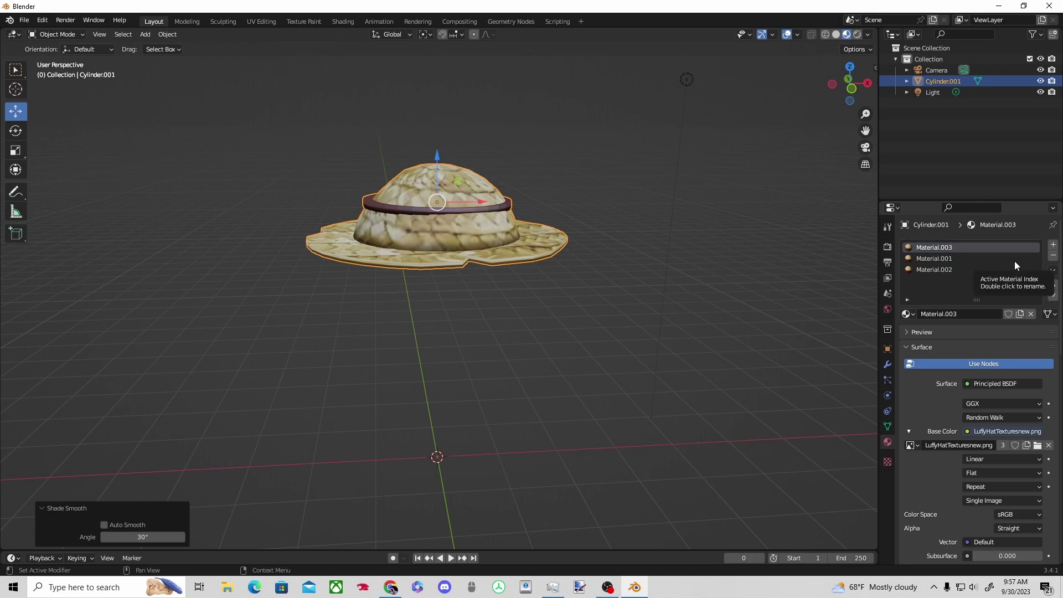
{"action": "left_click", "coordinate": [991, 270]}
{"action": "left_click", "coordinate": [1053, 256]}
{"action": "left_click", "coordinate": [1053, 255]}
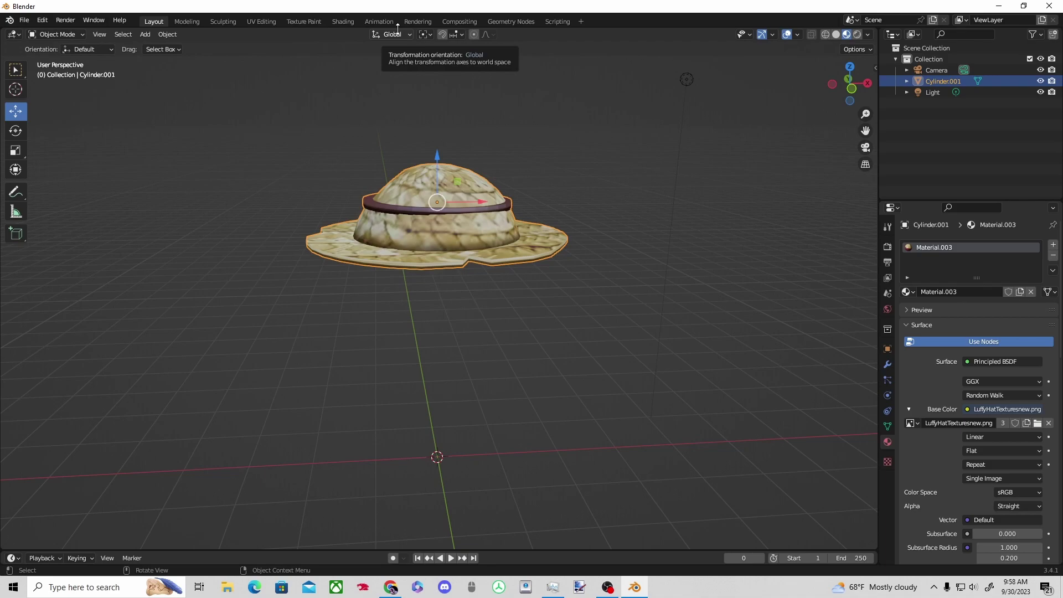
- Examine the joined hat's mesh and UV layout in the UV Editing workspace
{"action": "left_click", "coordinate": [261, 21]}
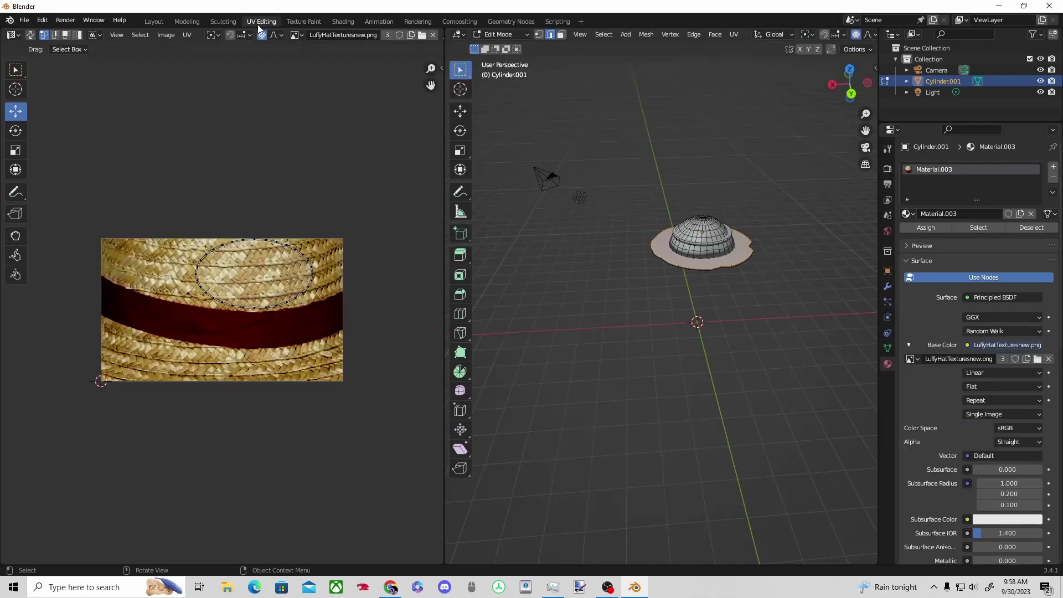
{"action": "key", "text": "a"}
{"action": "key", "text": "alt+a"}
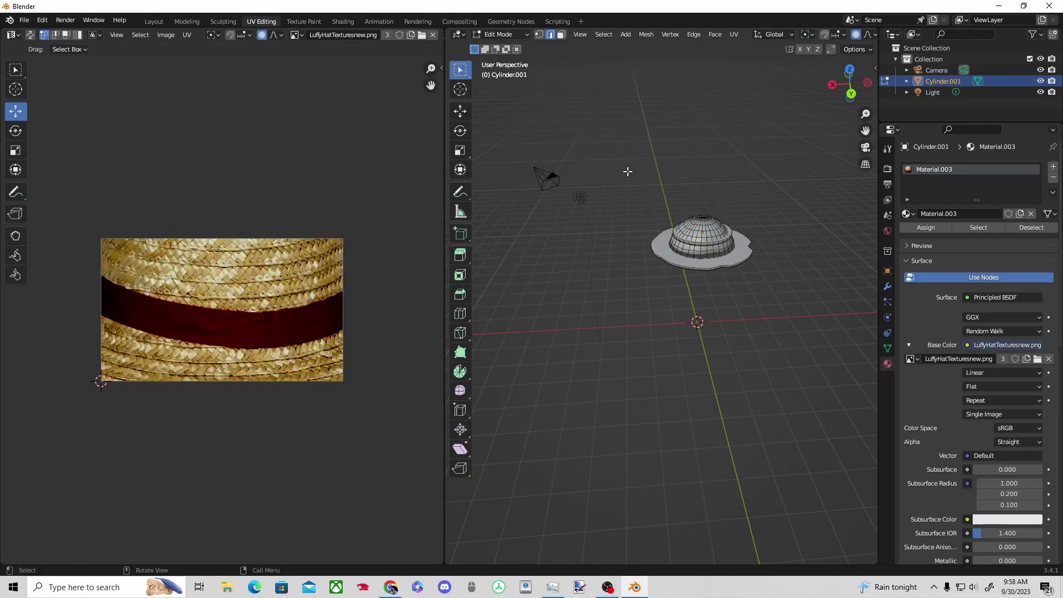
{"action": "left_click", "coordinate": [932, 91]}
{"action": "left_click", "coordinate": [929, 85]}
{"action": "middle_click_drag", "start_coordinate": [602, 63], "coordinate": [612, 138]}
{"action": "key", "text": "a"}
{"action": "middle_click_drag", "start_coordinate": [736, 315], "coordinate": [762, 374]}
{"action": "middle_click_drag", "start_coordinate": [629, 394], "coordinate": [688, 403]}
{"action": "left_click", "coordinate": [680, 438]}
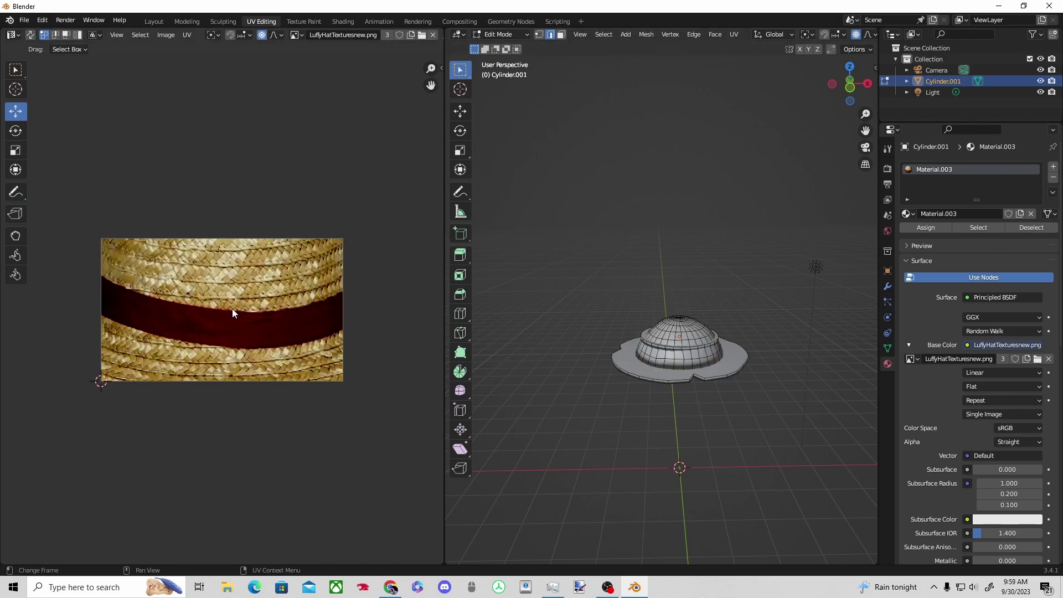
- Save a copy of the texture image as LuffyHatTexturesrealistic.png in Downloads
{"action": "left_click", "coordinate": [165, 35]}
{"action": "left_click", "coordinate": [189, 145]}
{"action": "left_click", "coordinate": [436, 448]}
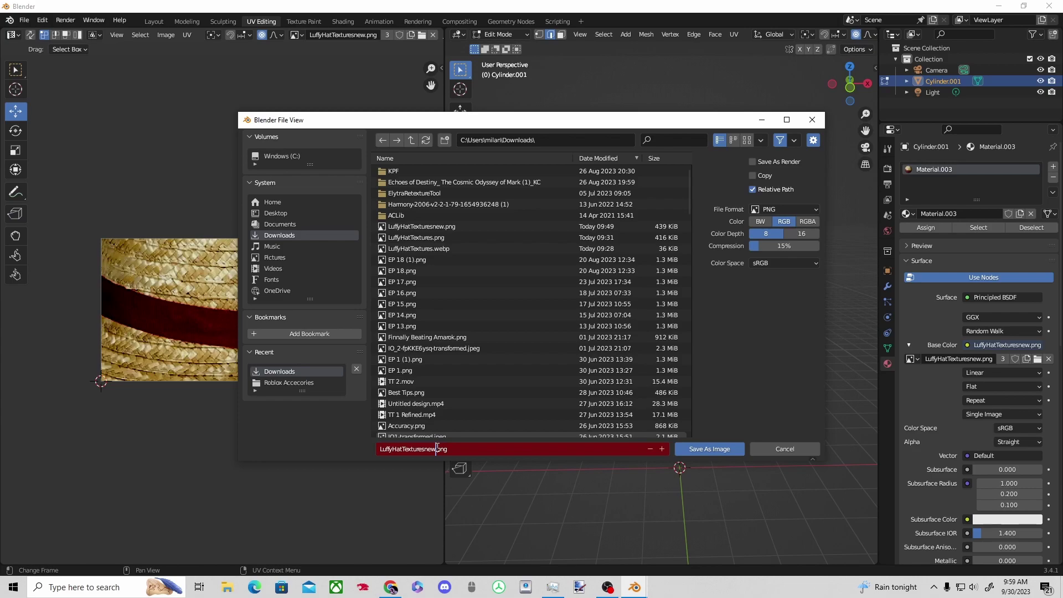
{"action": "key", "text": "BackSpace"}
{"action": "key", "text": "BackSpace"}
{"action": "key", "text": "BackSpace"}
{"action": "type", "text": "realistic"}
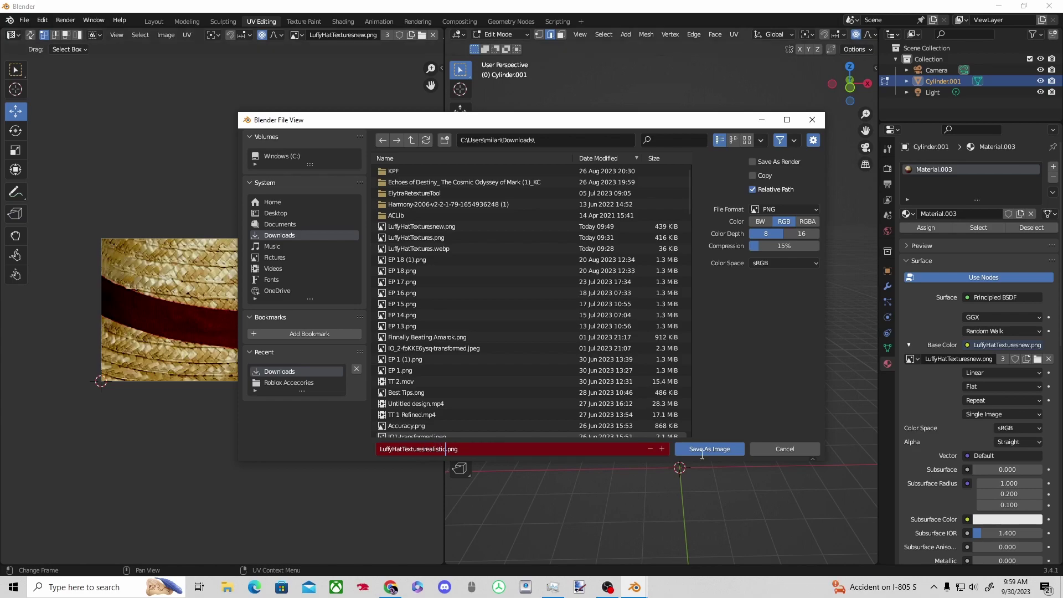
{"action": "key", "text": "Return"}
{"action": "left_click", "coordinate": [686, 450]}
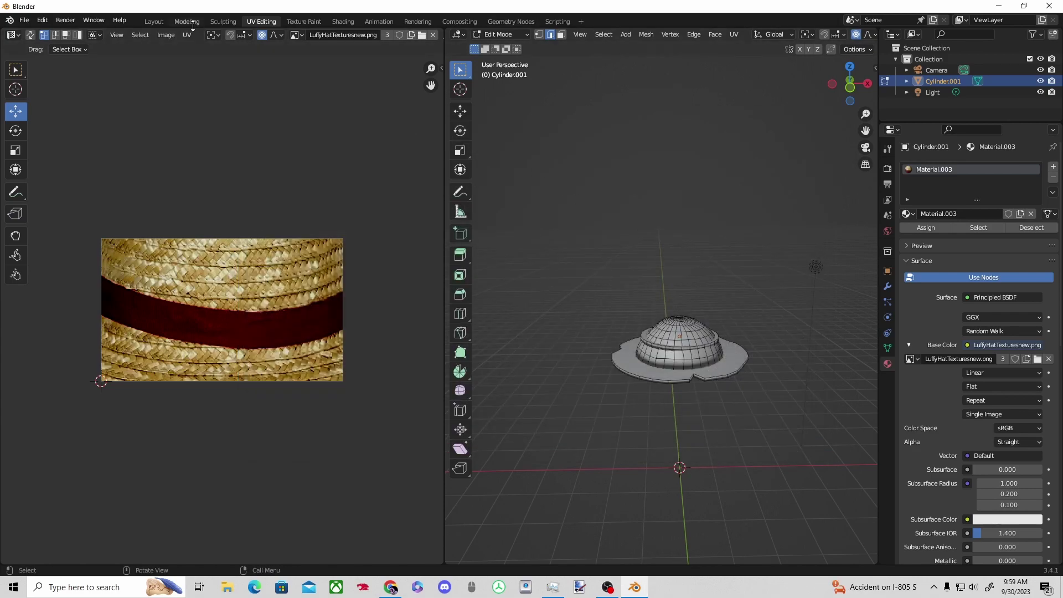
- Import the Roblox character model from Downloads as a Collada (.dae) file into the hat scene
{"action": "left_click", "coordinate": [154, 21]}
{"action": "left_click", "coordinate": [25, 20]}
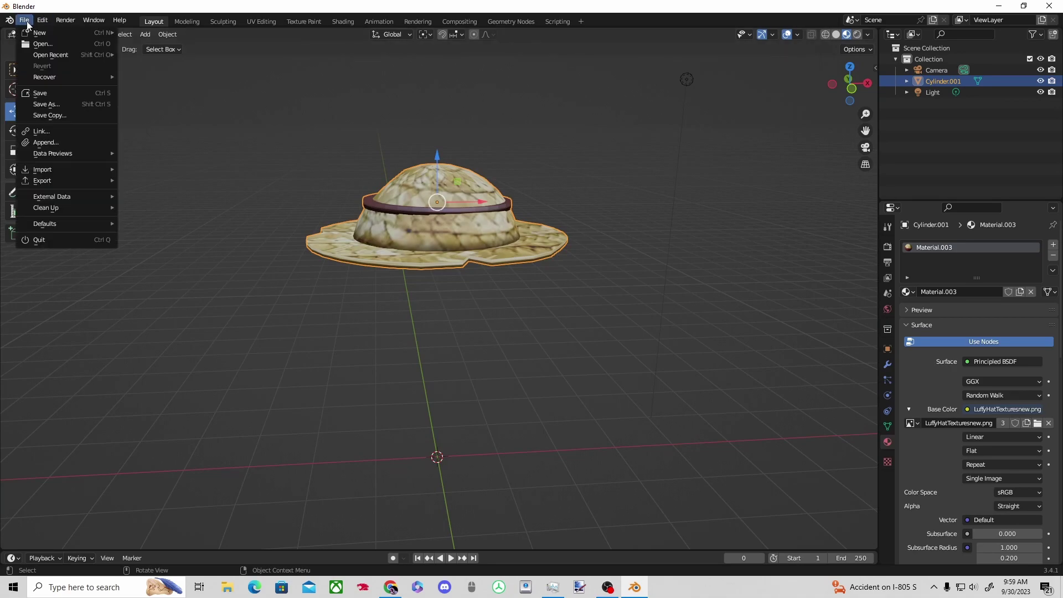
{"action": "left_click", "coordinate": [33, 40]}
{"action": "left_click", "coordinate": [618, 312]}
{"action": "left_click", "coordinate": [21, 18]}
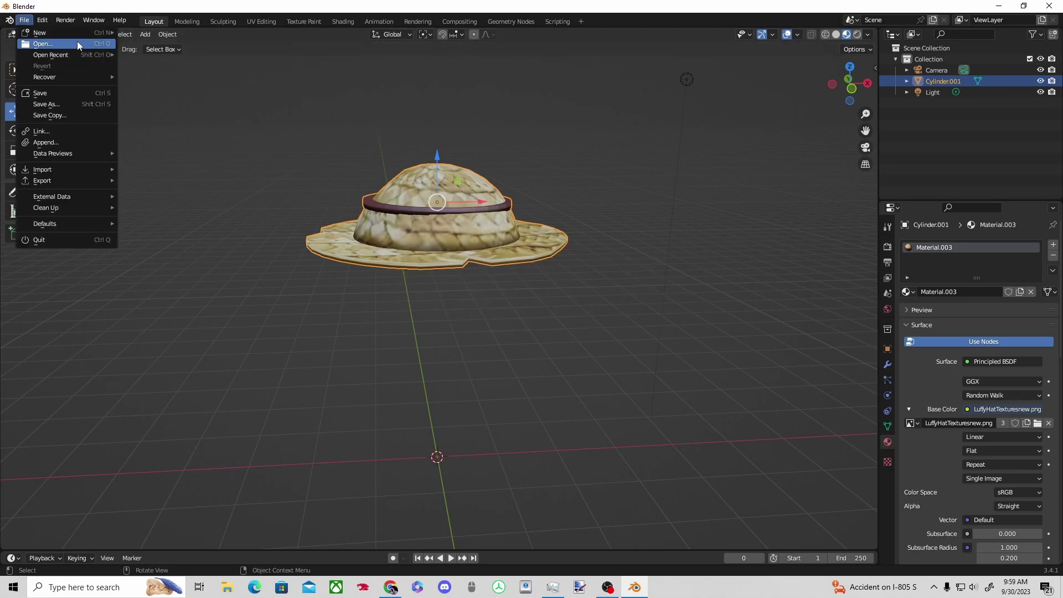
{"action": "mouse_move", "coordinate": [58, 169]}
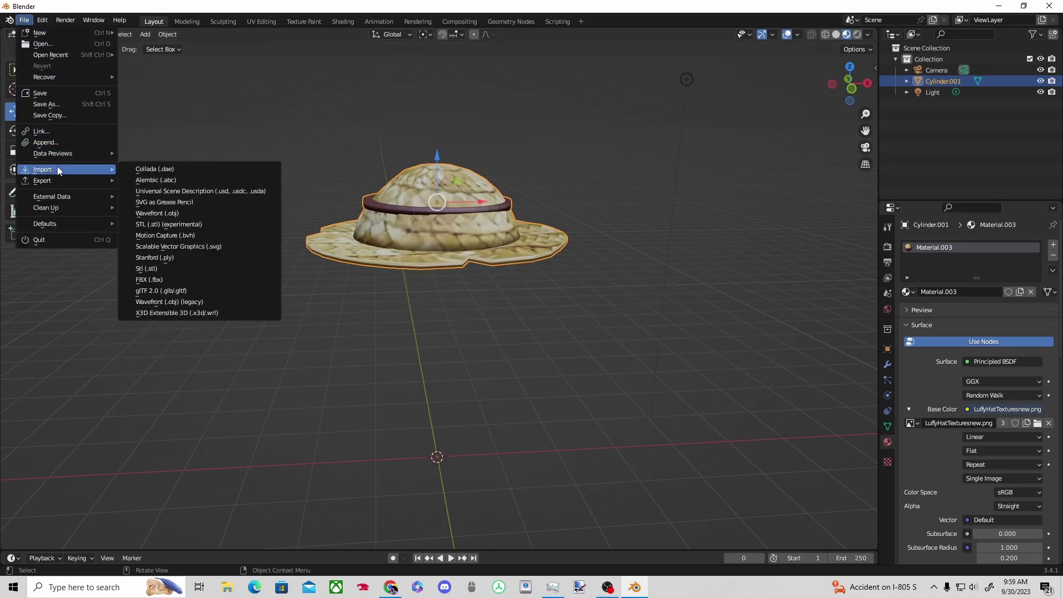
{"action": "left_click", "coordinate": [148, 172]}
{"action": "left_click", "coordinate": [280, 235]}
{"action": "left_click", "coordinate": [431, 205]}
{"action": "left_click", "coordinate": [709, 449]}
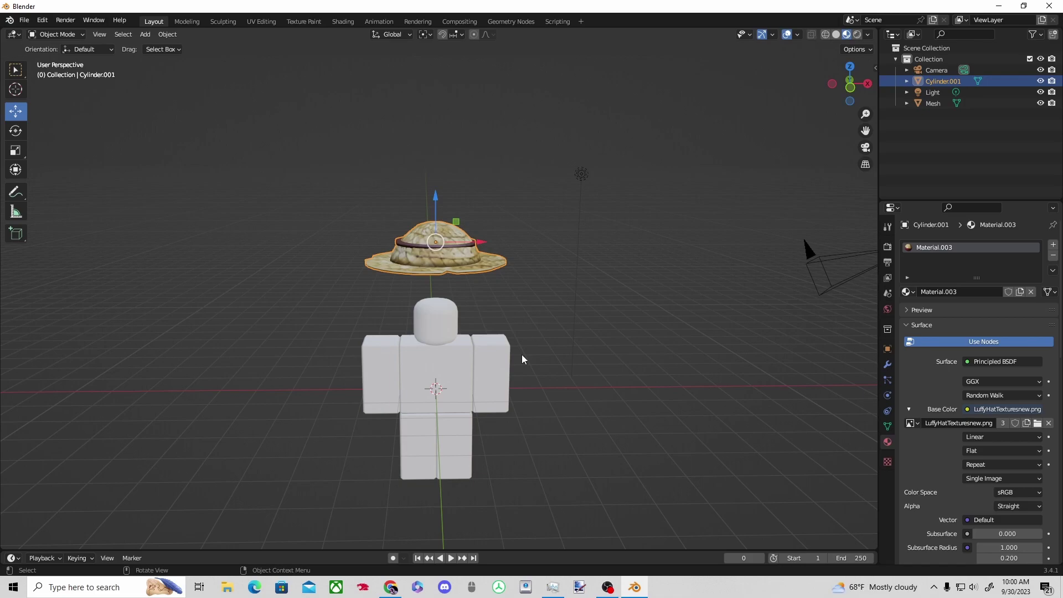
- Scale the hat down and lower it onto the Roblox character's head
{"action": "key", "text": "s"}
{"action": "left_click", "coordinate": [520, 264]}
{"action": "left_click_drag", "start_coordinate": [436, 203], "coordinate": [435, 255]}
{"action": "middle_click_drag", "start_coordinate": [477, 241], "coordinate": [480, 222]}
{"action": "left_click_drag", "start_coordinate": [435, 243], "coordinate": [435, 248]}
{"action": "left_click", "coordinate": [483, 257]}
{"action": "middle_click_drag", "start_coordinate": [483, 259], "coordinate": [478, 349]}
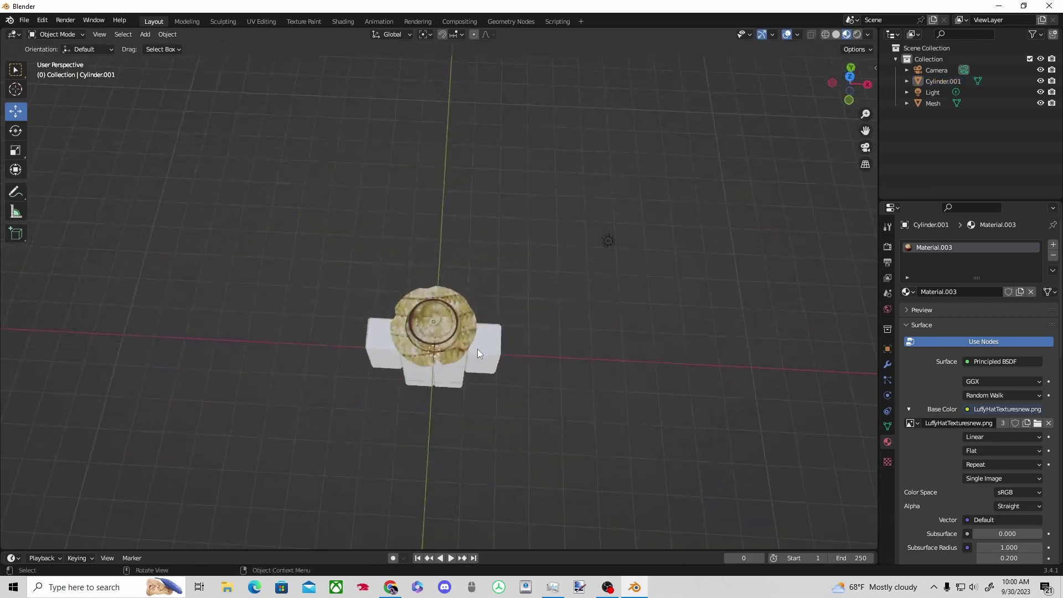
{"action": "left_click", "coordinate": [471, 340]}
{"action": "key", "text": "r"}
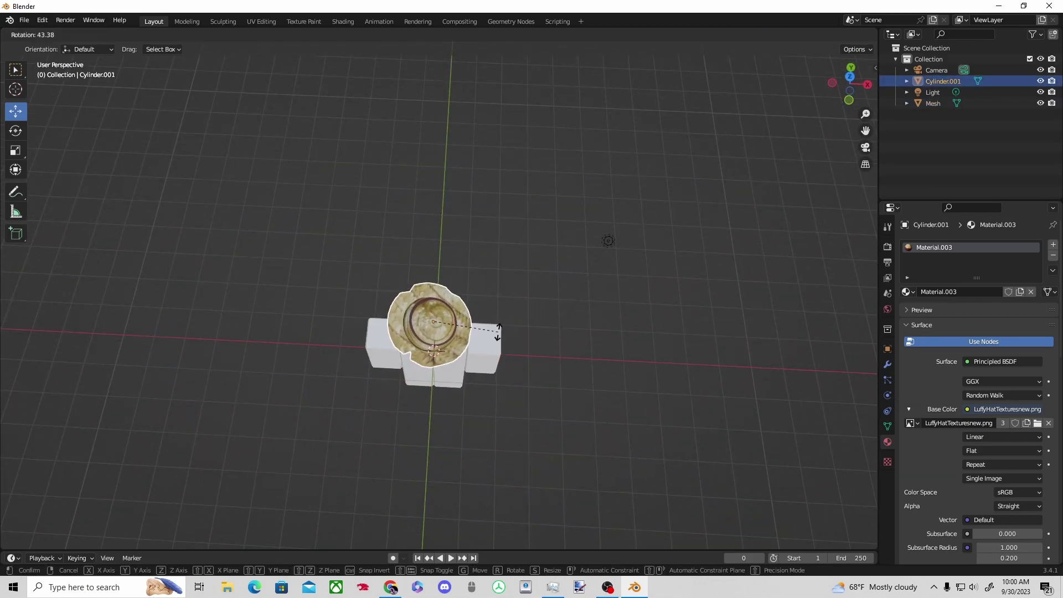
{"action": "left_click", "coordinate": [501, 331]}
{"action": "middle_click_drag", "start_coordinate": [546, 310], "coordinate": [574, 210]}
{"action": "key", "text": "r"}
{"action": "left_click", "coordinate": [475, 253]}
{"action": "left_click_drag", "start_coordinate": [443, 242], "coordinate": [442, 249]}
{"action": "left_click", "coordinate": [541, 265]}
{"action": "key", "text": "ctrl+z"}
{"action": "key", "text": "ctrl+z"}
{"action": "key", "text": "ctrl+z"}
{"action": "middle_click_drag", "start_coordinate": [541, 267], "coordinate": [536, 385]}
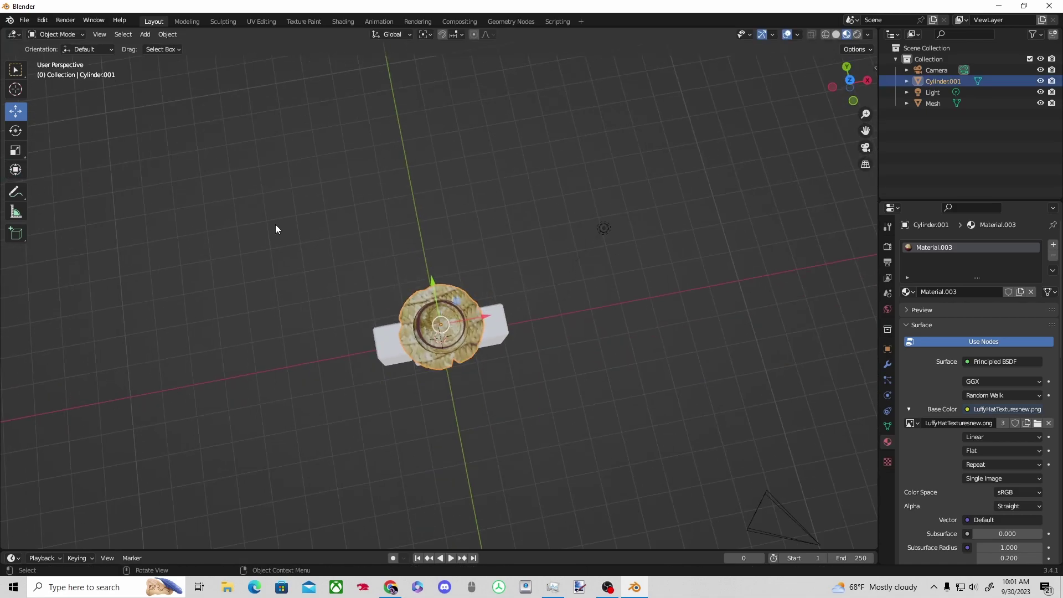
- Tilt the straw hat slightly to one side on the character's head with the Rotate tool
{"action": "left_click", "coordinate": [15, 131]}
{"action": "left_click", "coordinate": [576, 294]}
{"action": "middle_click_drag", "start_coordinate": [578, 293], "coordinate": [567, 209]}
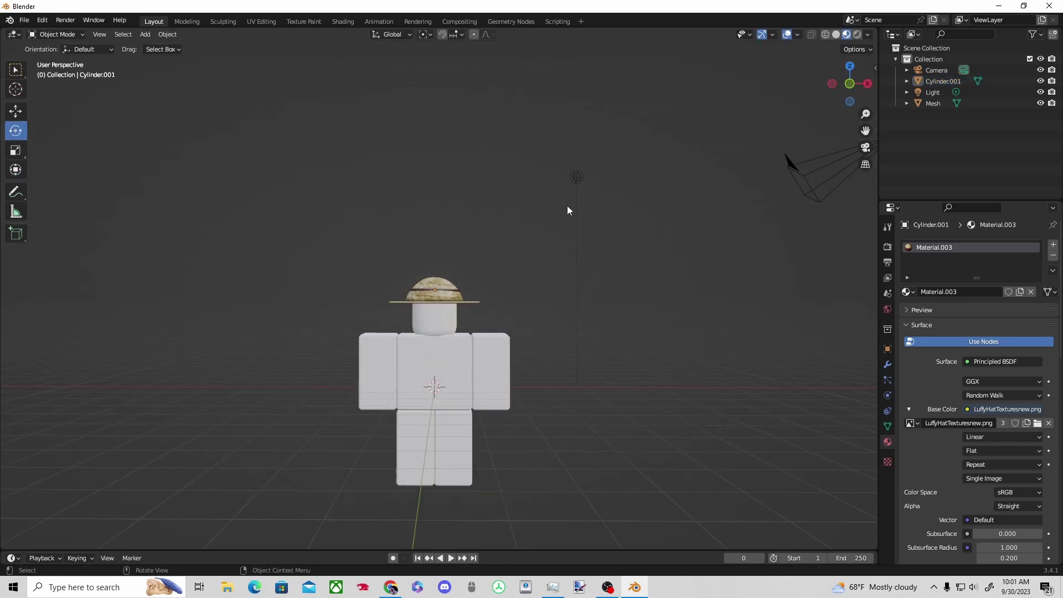
{"action": "left_click", "coordinate": [439, 280]}
{"action": "left_click_drag", "start_coordinate": [404, 314], "coordinate": [141, 55]}
- Nudge the tilted hat sideways and vertically so it sits on the character's head, and check the fit from several angles
{"action": "left_click", "coordinate": [18, 120]}
{"action": "left_click", "coordinate": [469, 291]}
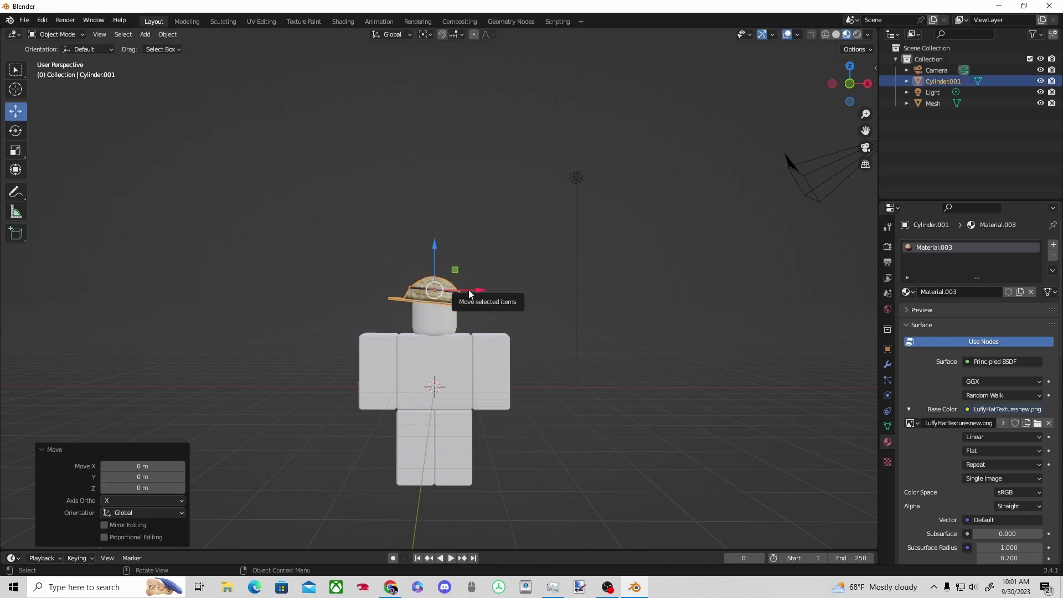
{"action": "left_click_drag", "start_coordinate": [477, 291], "coordinate": [483, 290]}
{"action": "left_click", "coordinate": [567, 283]}
{"action": "middle_click_drag", "start_coordinate": [568, 283], "coordinate": [582, 283]}
{"action": "left_click", "coordinate": [451, 287]}
{"action": "left_click_drag", "start_coordinate": [439, 248], "coordinate": [439, 251]}
{"action": "left_click_drag", "start_coordinate": [481, 293], "coordinate": [480, 294]}
{"action": "left_click", "coordinate": [533, 297]}
{"action": "middle_click_drag", "start_coordinate": [534, 296], "coordinate": [541, 268]}
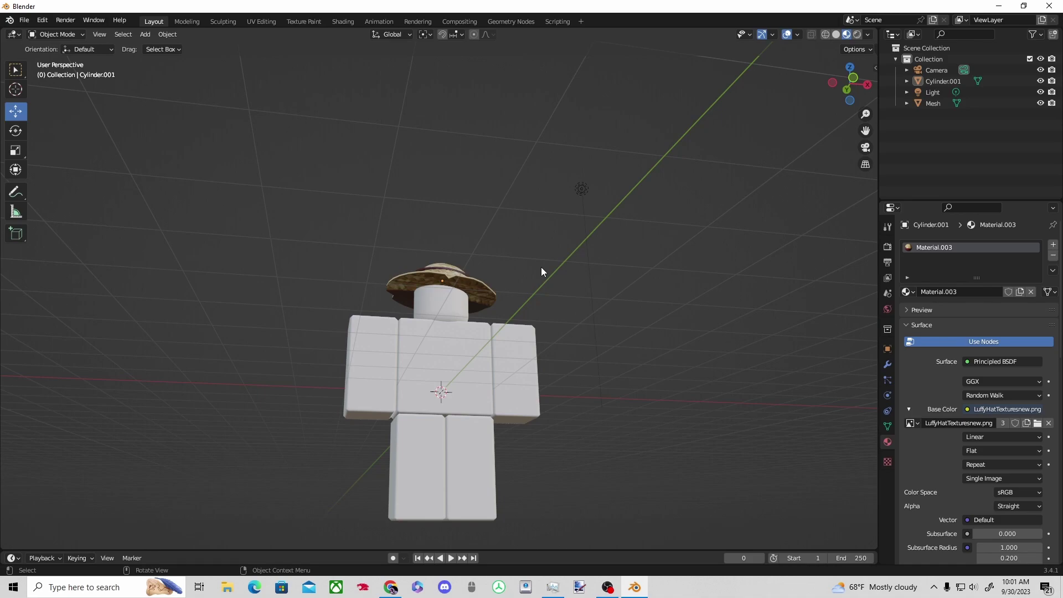
{"action": "middle_click_drag", "start_coordinate": [541, 272], "coordinate": [520, 319]}
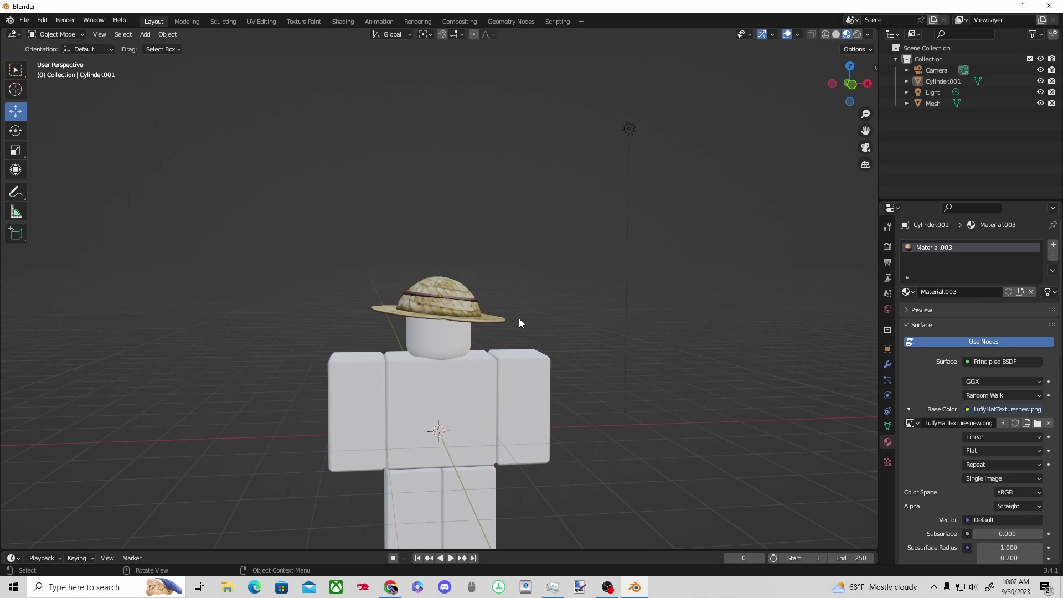
- Delete the imported Roblox character and set the hat's origin with Origin to Geometry
{"action": "left_click", "coordinate": [414, 370]}
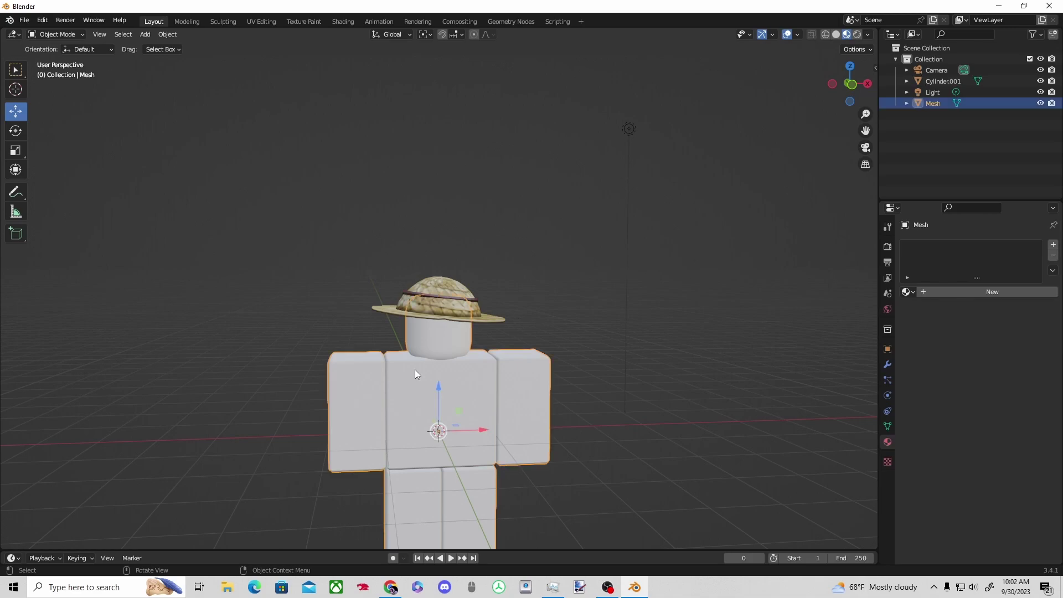
{"action": "key", "text": "Delete"}
{"action": "left_click", "coordinate": [442, 295]}
{"action": "right_click", "coordinate": [441, 295]}
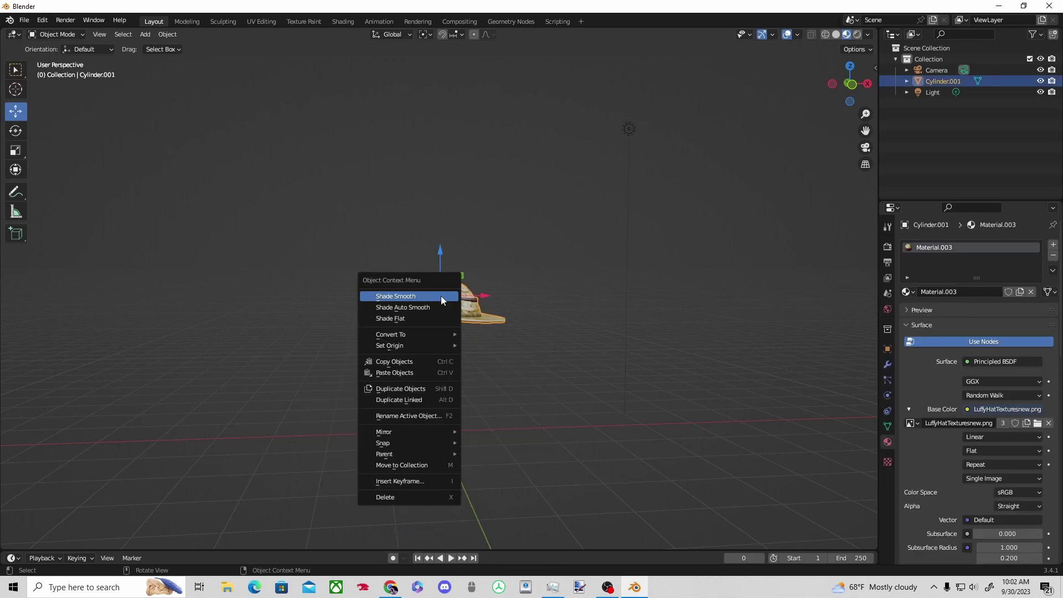
{"action": "mouse_move", "coordinate": [437, 346]}
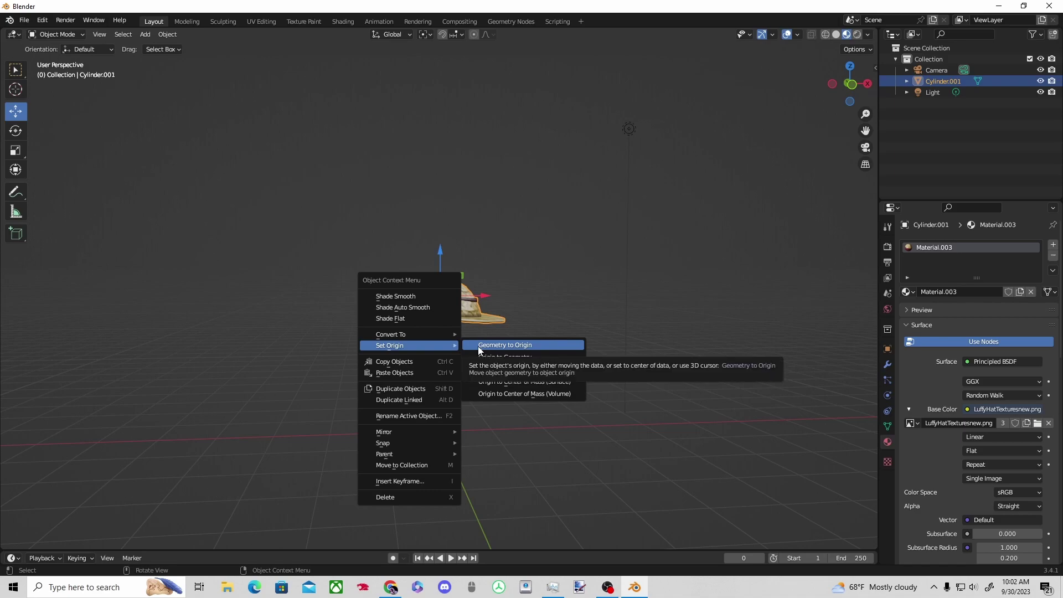
{"action": "left_click", "coordinate": [480, 357]}
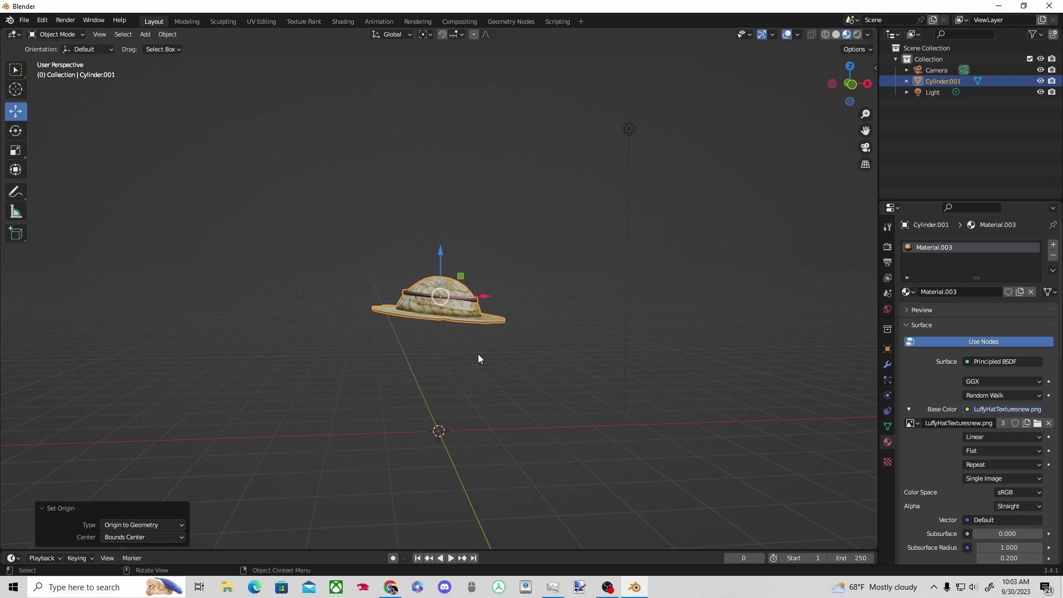
{"action": "left_click", "coordinate": [797, 34]}
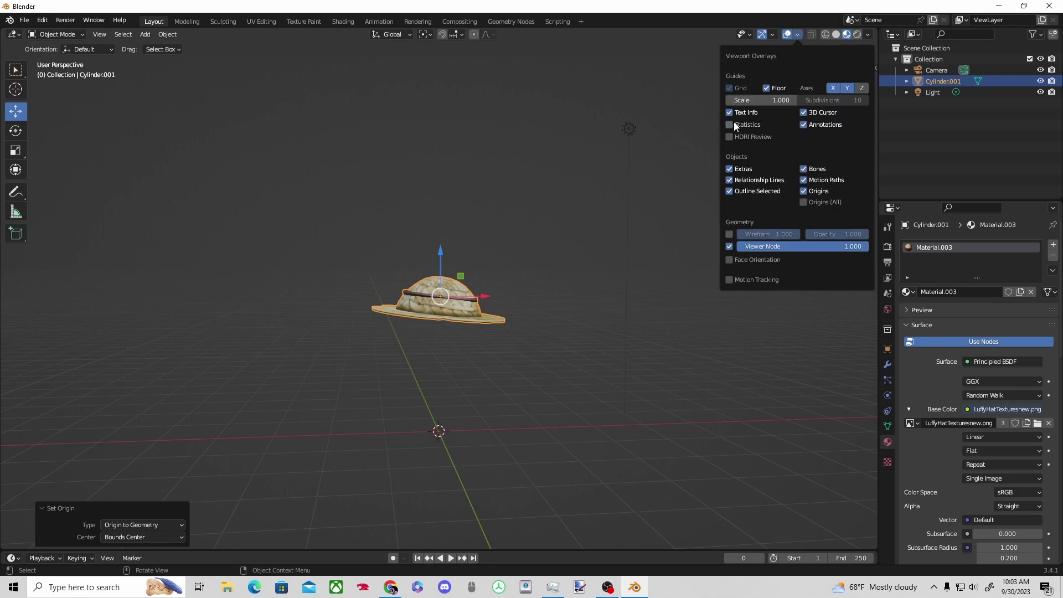
{"action": "left_click", "coordinate": [798, 35]}
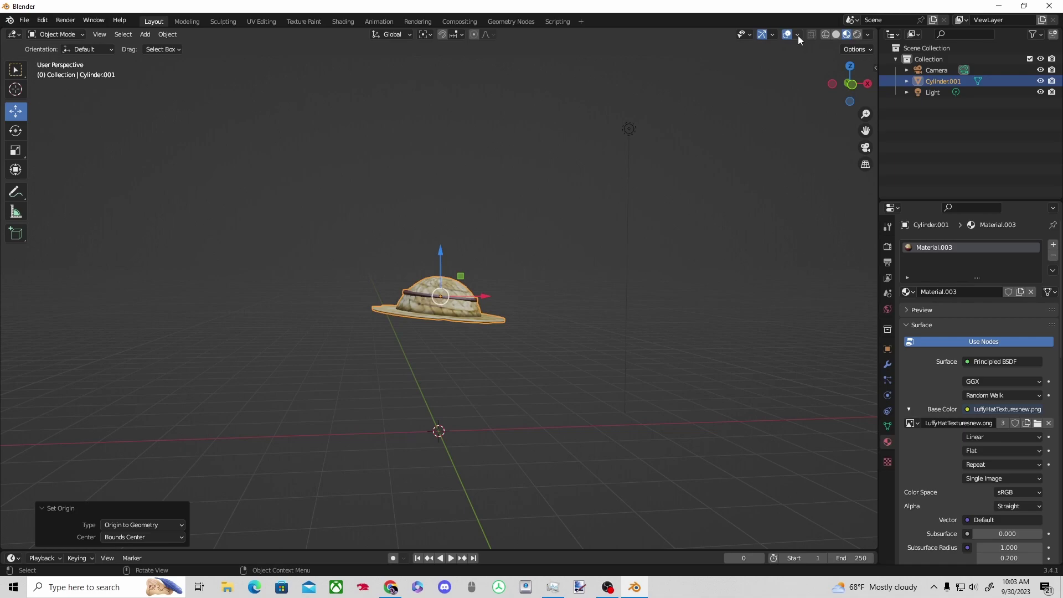
{"action": "right_click", "coordinate": [440, 296]}
- Export the hat as a Wavefront OBJ file named LuffyHat.obj in Downloads
{"action": "left_click", "coordinate": [24, 20]}
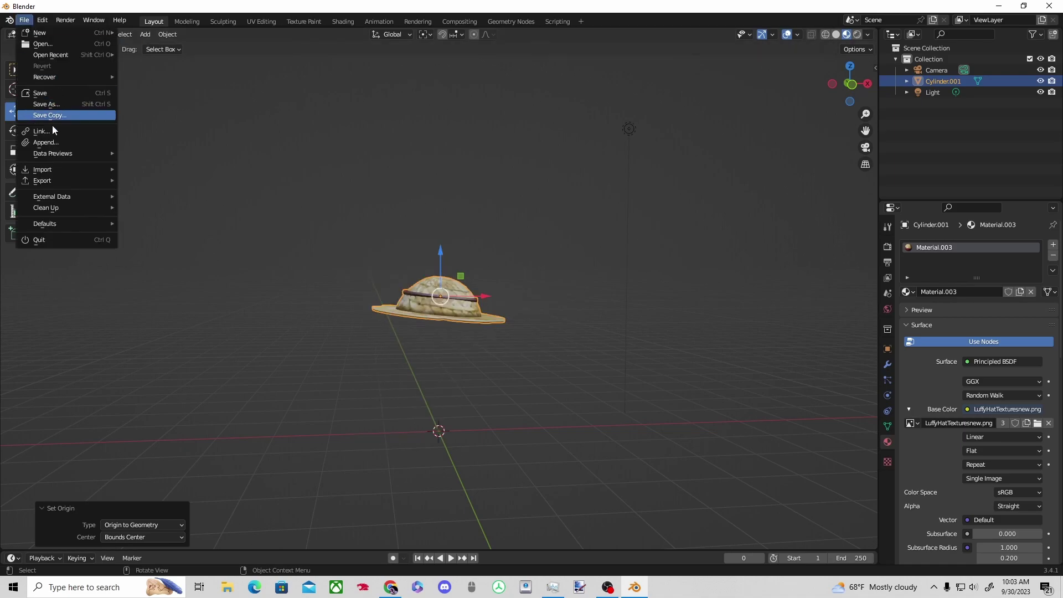
{"action": "mouse_move", "coordinate": [95, 181]}
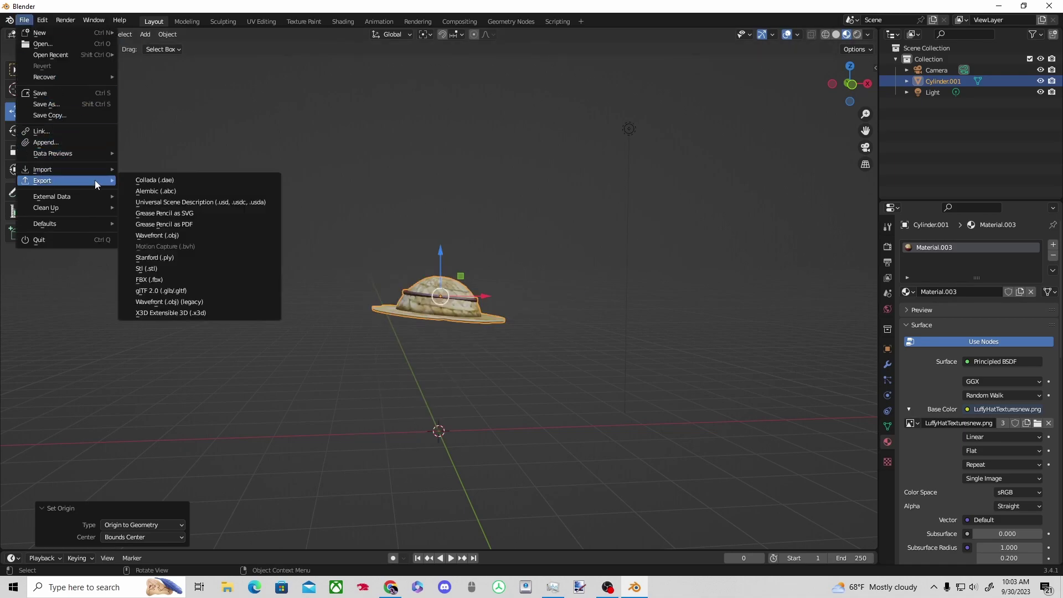
{"action": "left_click", "coordinate": [174, 235]}
{"action": "left_click", "coordinate": [277, 236]}
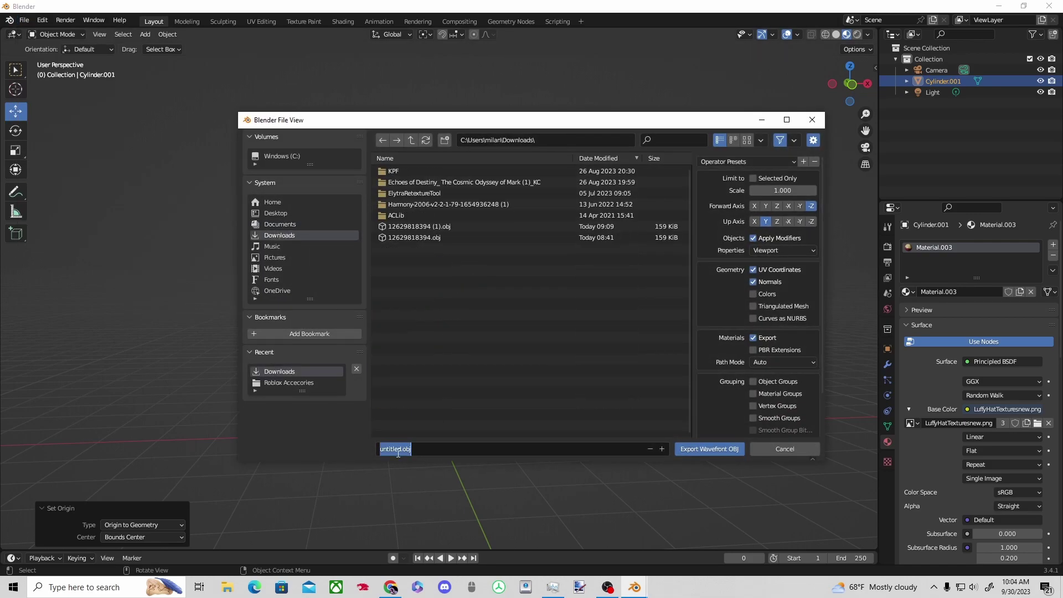
{"action": "key", "text": "ctrl+BackSpace"}
{"action": "type", "text": "LuffyHat"}
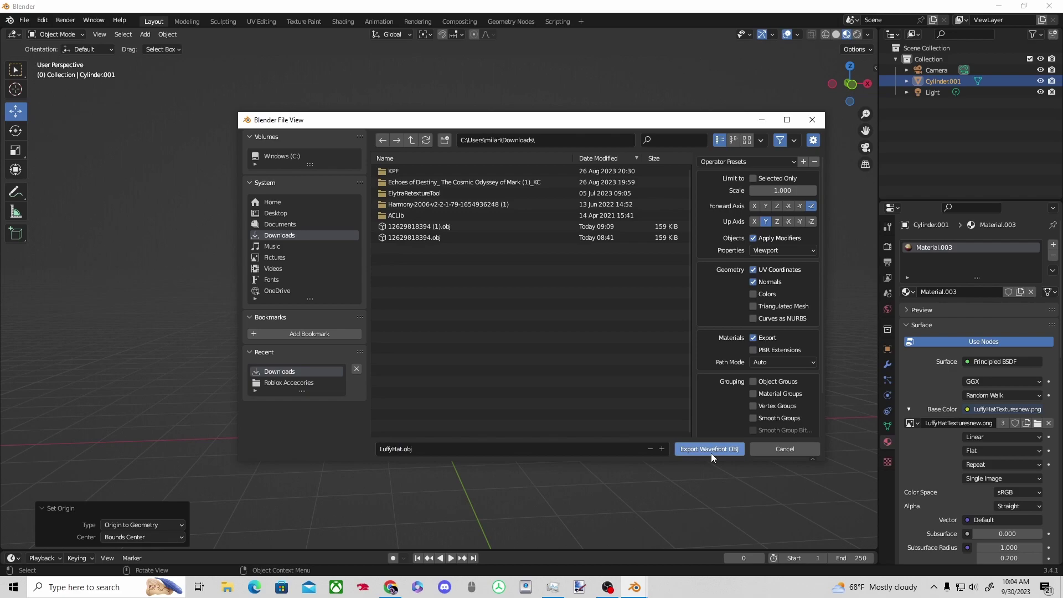
{"action": "left_click", "coordinate": [710, 452]}
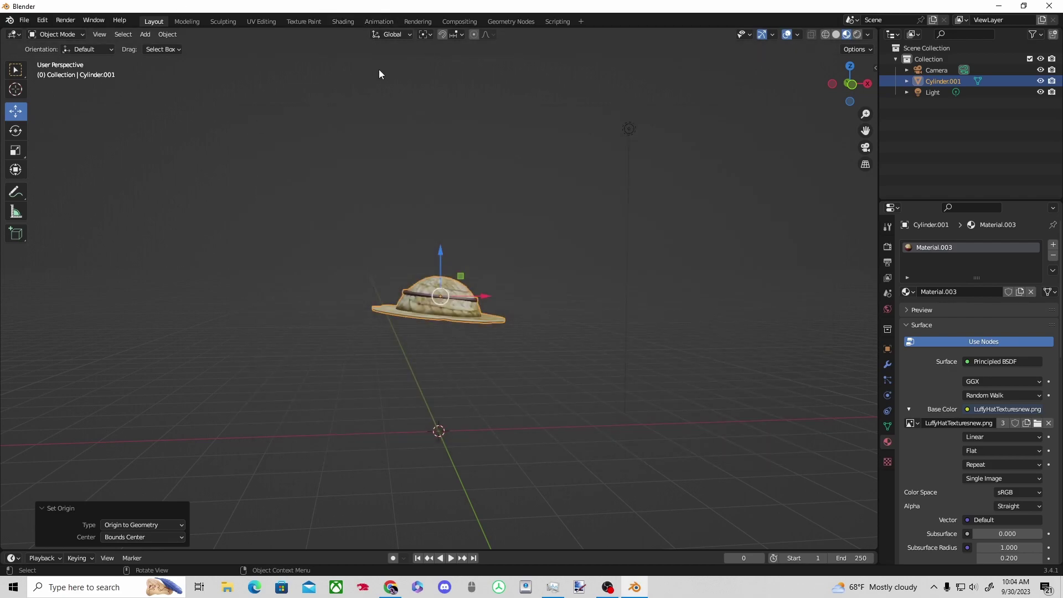
- Close Blender, saving the project as LuggyHat.blend in the Roblox Accecories folder
{"action": "left_click", "coordinate": [1049, 6]}
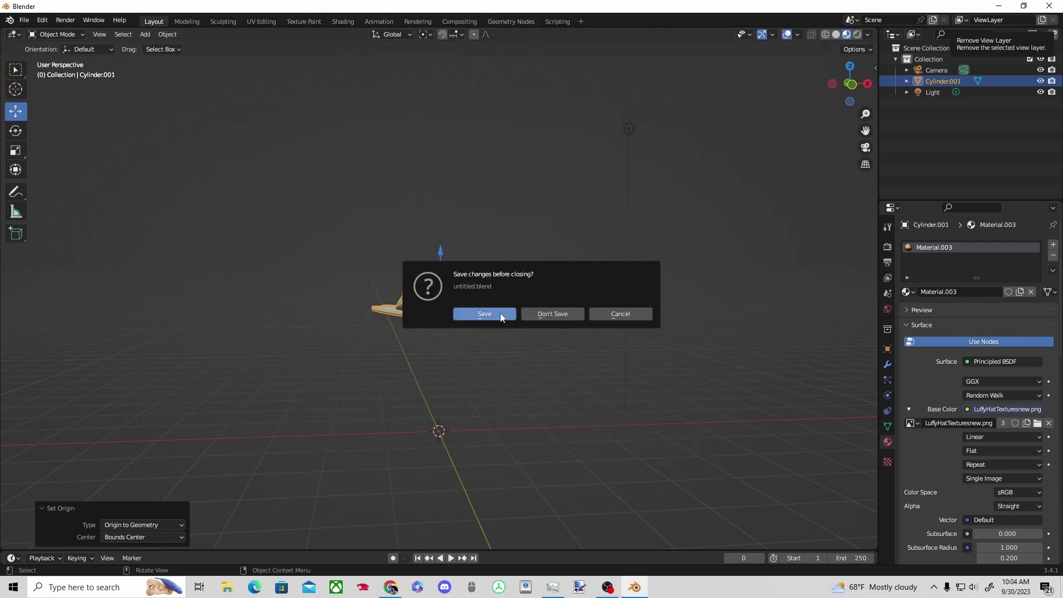
{"action": "left_click", "coordinate": [501, 314]}
{"action": "left_click", "coordinate": [380, 448]}
{"action": "double_click", "coordinate": [380, 448]}
{"action": "type", "text": "LuggyHat"}
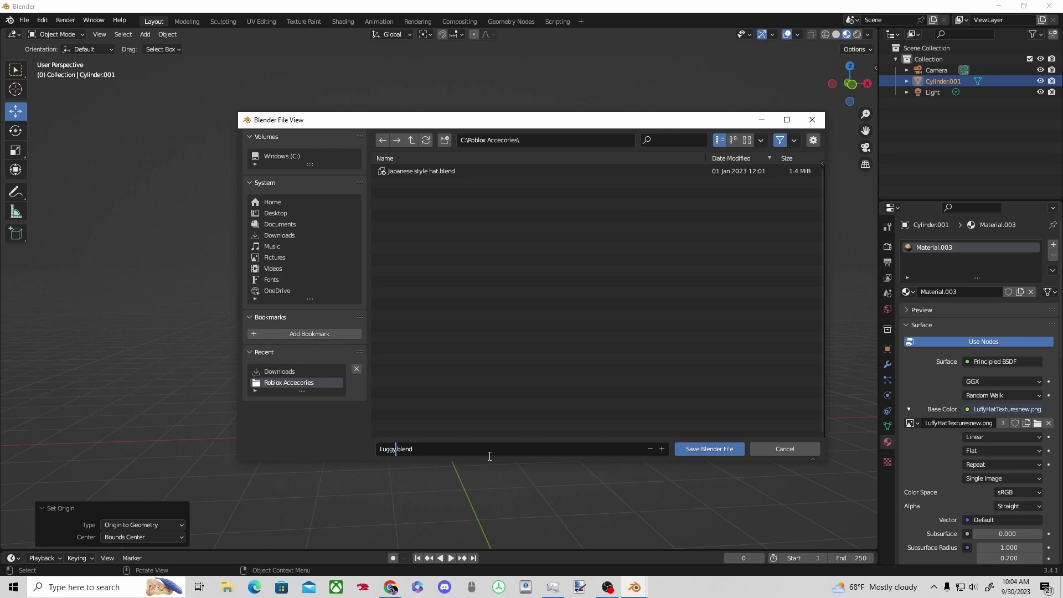
{"action": "key", "text": "Return"}
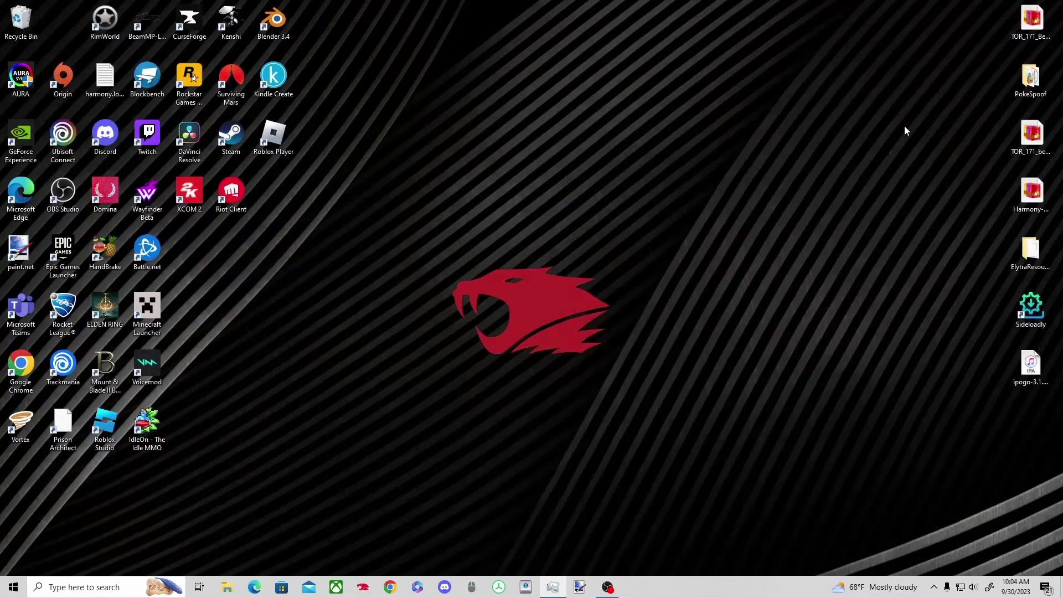
- Switch to Roblox Studio, open the Test For Blender place and dismiss the terrain shoreline upgrade
{"action": "double_click", "coordinate": [105, 426]}
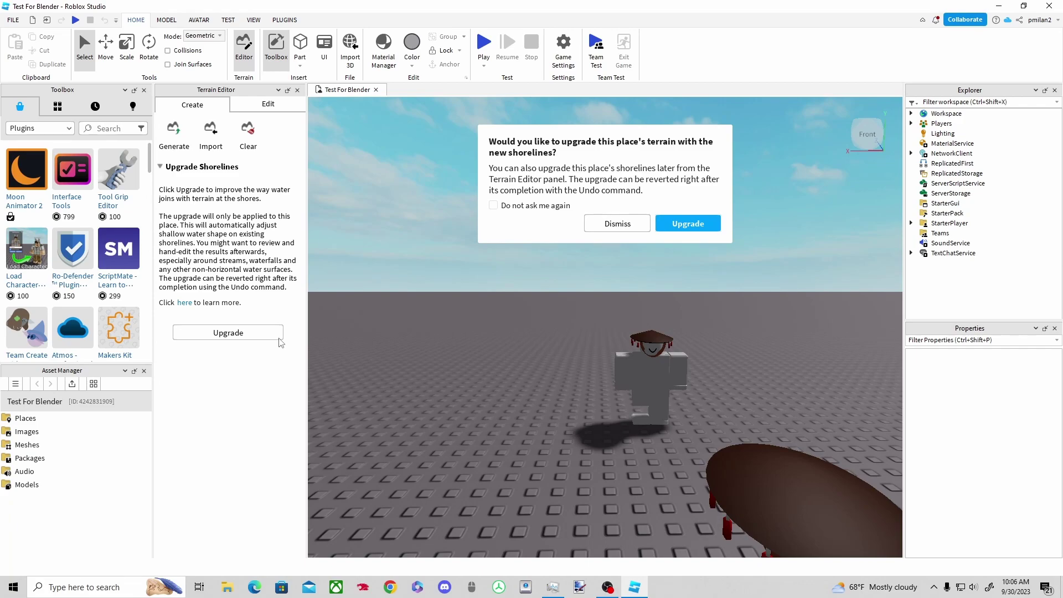
{"action": "left_click", "coordinate": [617, 223]}
{"action": "key", "text": "d"}
- Duplicate the Dummy model and move the copy along the X axis to stand beside the original
{"action": "left_click", "coordinate": [576, 383]}
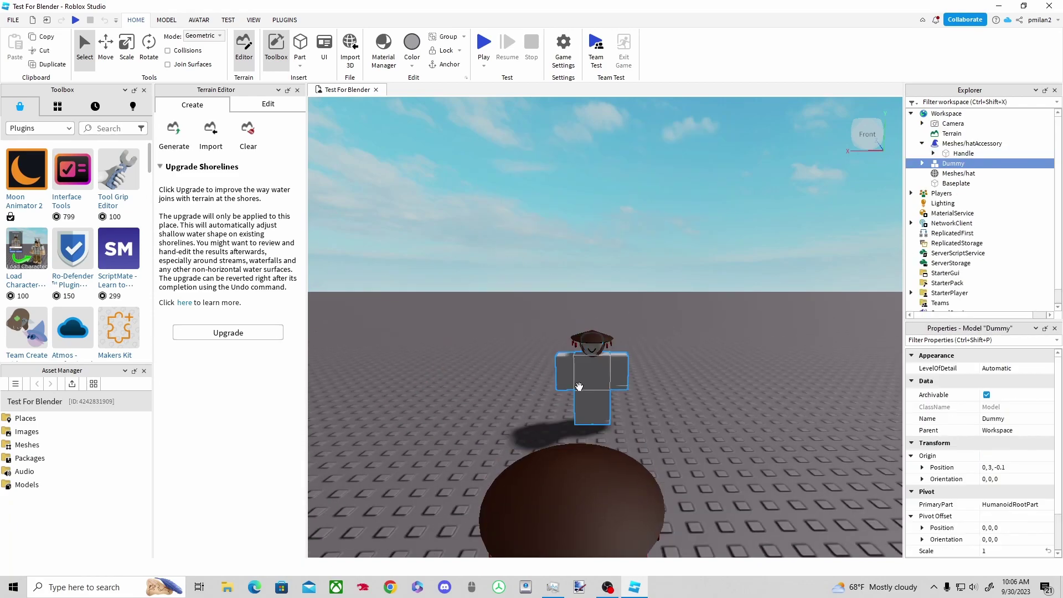
{"action": "right_click", "coordinate": [945, 164]}
{"action": "key", "text": "Escape"}
{"action": "left_click", "coordinate": [948, 163]}
{"action": "key", "text": "ctrl+d"}
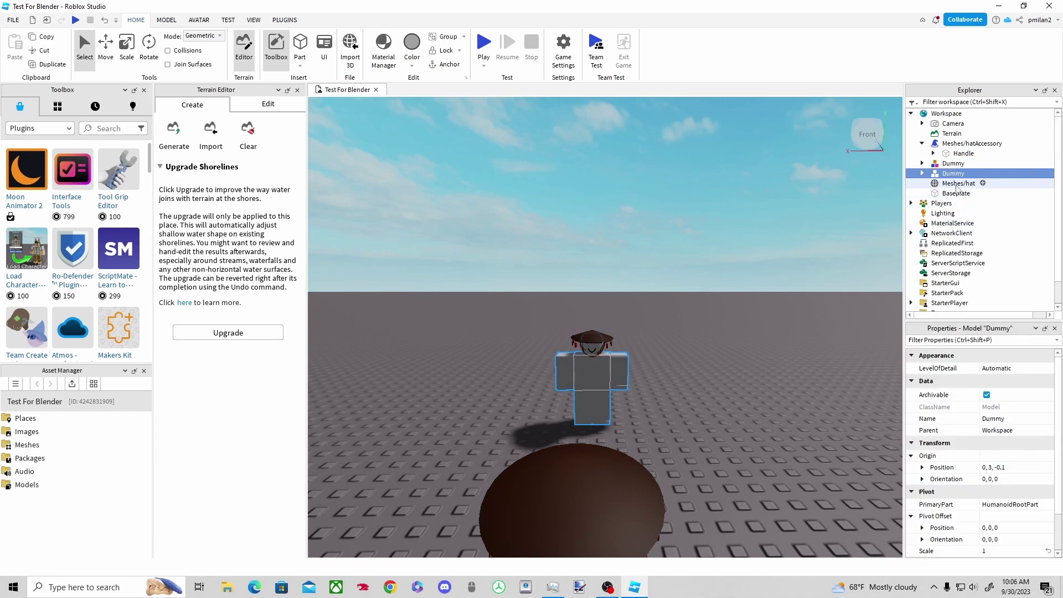
{"action": "left_click", "coordinate": [107, 51]}
{"action": "left_click_drag", "start_coordinate": [676, 370], "coordinate": [822, 371]}
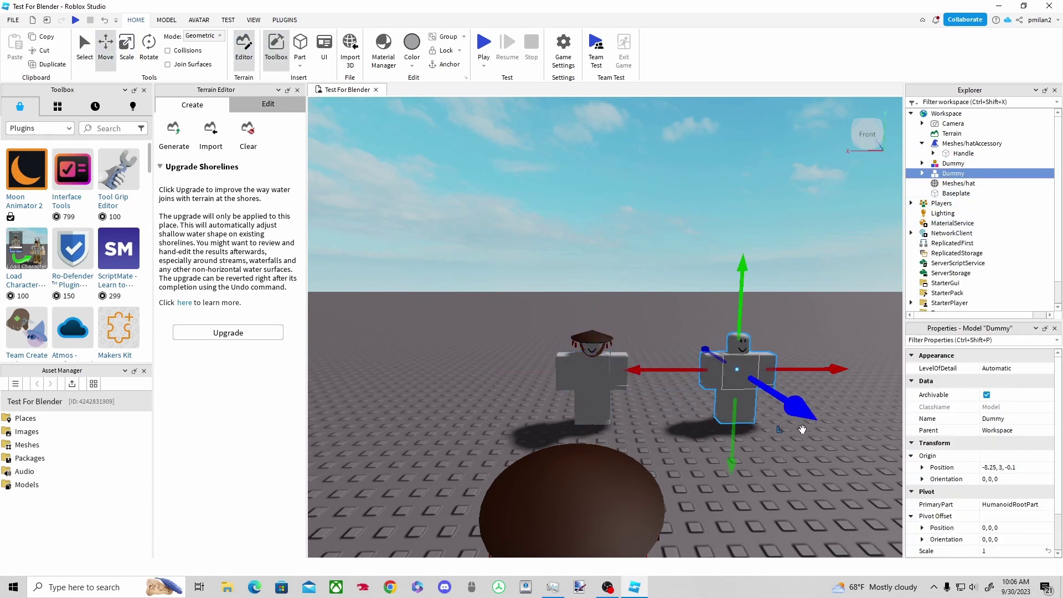
- Delete the loose Meshes/hat object and insert a MeshPart, placing it on the baseplate in front of the duplicated dummy
{"action": "left_click", "coordinate": [625, 494]}
{"action": "key", "text": "Delete"}
{"action": "right_click_drag", "start_coordinate": [620, 475], "coordinate": [607, 427]}
{"action": "key", "text": "d"}
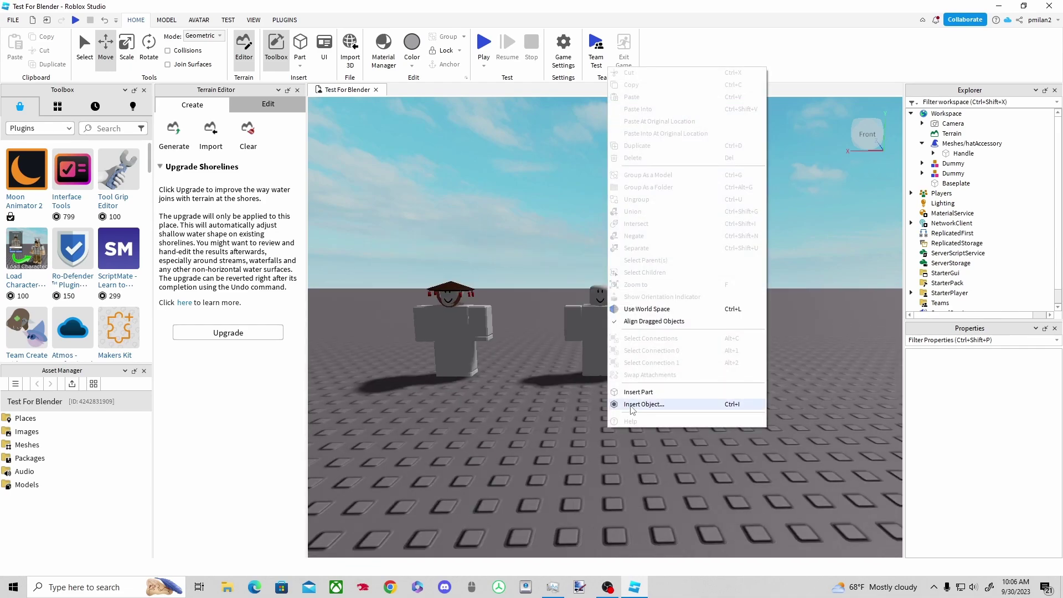
{"action": "left_click", "coordinate": [632, 404]}
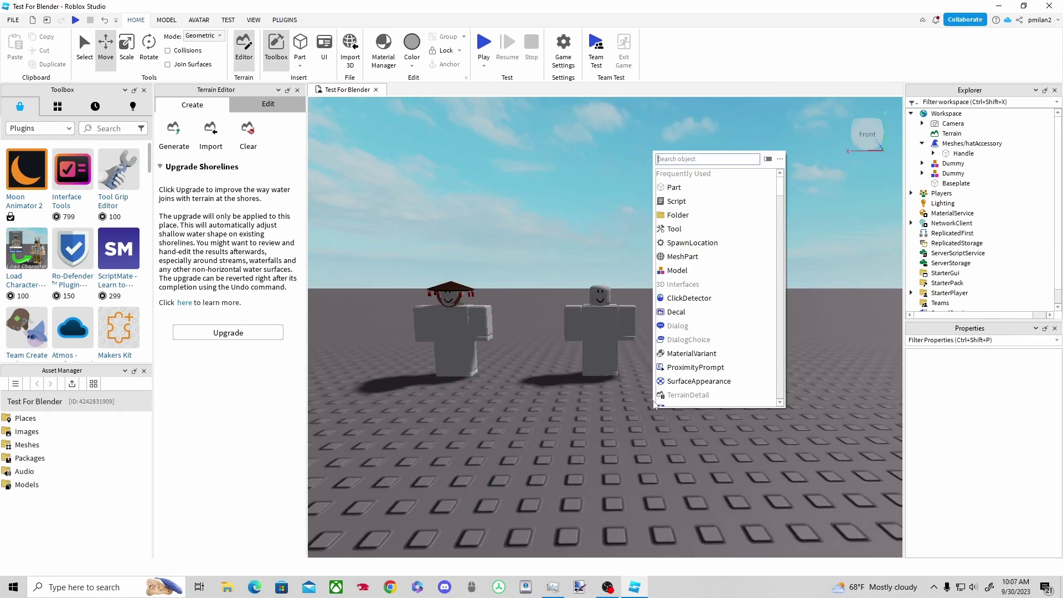
{"action": "type", "text": "mesh"}
{"action": "key", "text": "Return"}
{"action": "left_click_drag", "start_coordinate": [629, 276], "coordinate": [628, 415]}
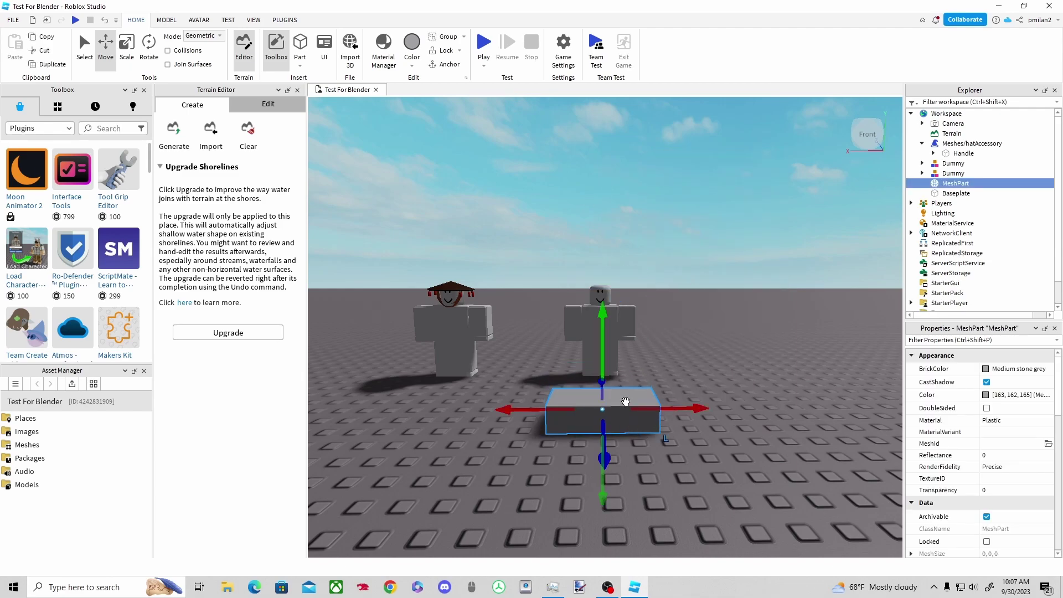
- Hide the Terrain Editor and Toolbox, keeping the Properties window displayed
{"action": "left_click", "coordinate": [253, 22]}
{"action": "left_click", "coordinate": [297, 90]}
{"action": "left_click", "coordinate": [144, 90]}
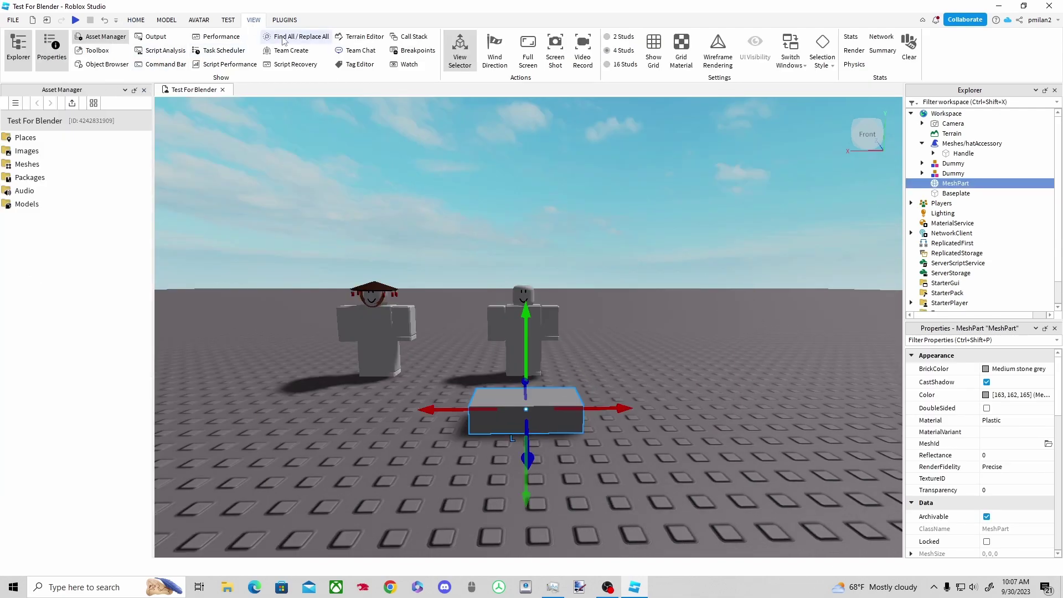
{"action": "left_click", "coordinate": [53, 51]}
{"action": "left_click", "coordinate": [52, 51]}
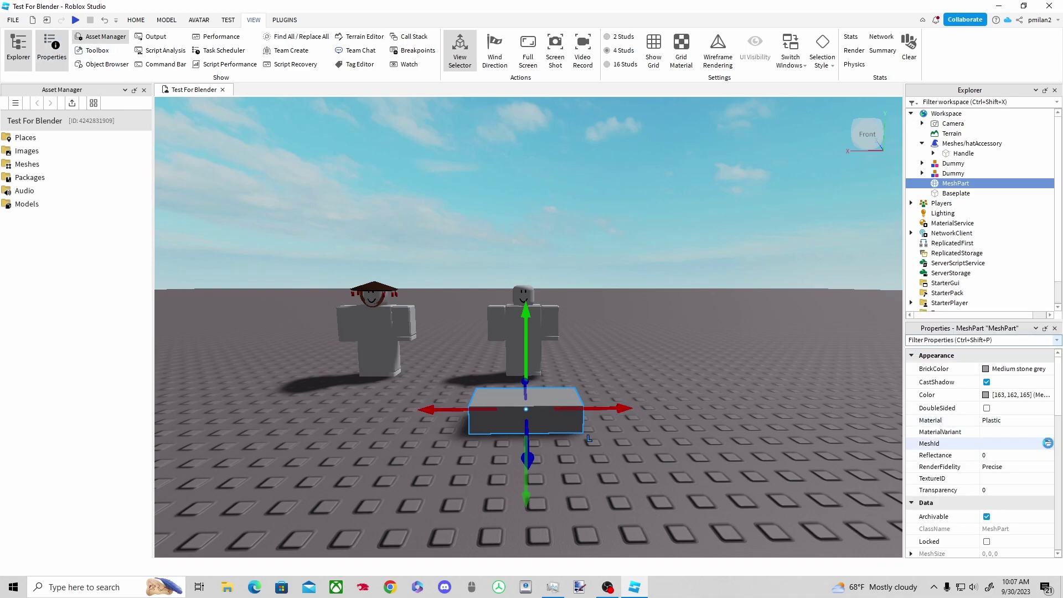
- Load the exported Luffy hat OBJ as the MeshPart's mesh and accept moving it to the file's location
{"action": "left_click", "coordinate": [1048, 443]}
{"action": "left_click", "coordinate": [50, 196]}
{"action": "left_click", "coordinate": [131, 109]}
{"action": "left_click", "coordinate": [437, 294]}
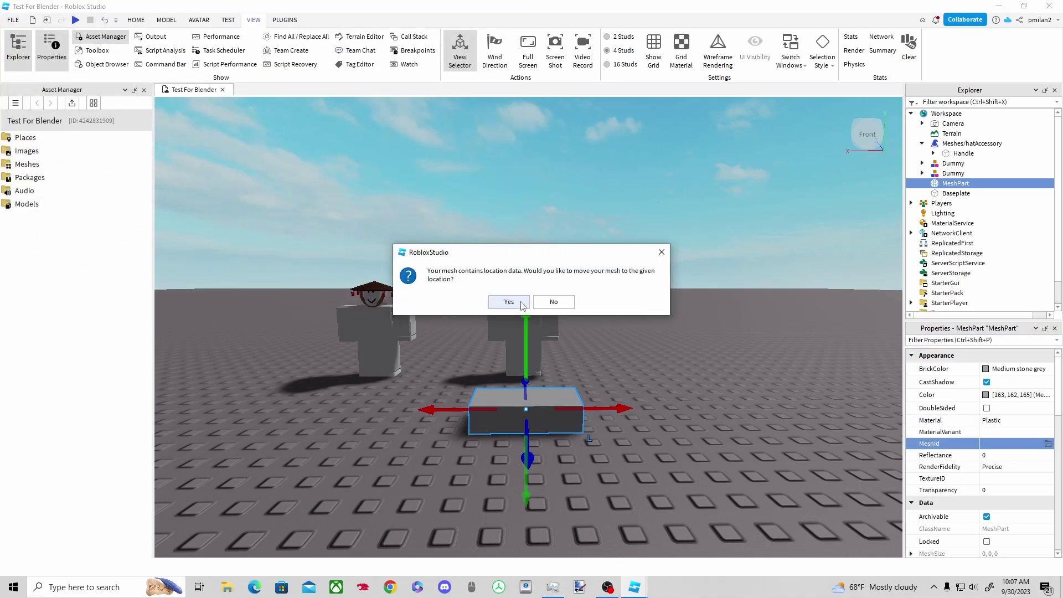
{"action": "left_click", "coordinate": [509, 302]}
- Move the imported hat mesh along the X axis, away from the first dummy and towards the second
{"action": "key", "text": "f"}
{"action": "scroll", "coordinate": [548, 351], "scroll_direction": "down", "scroll_amount": 5}
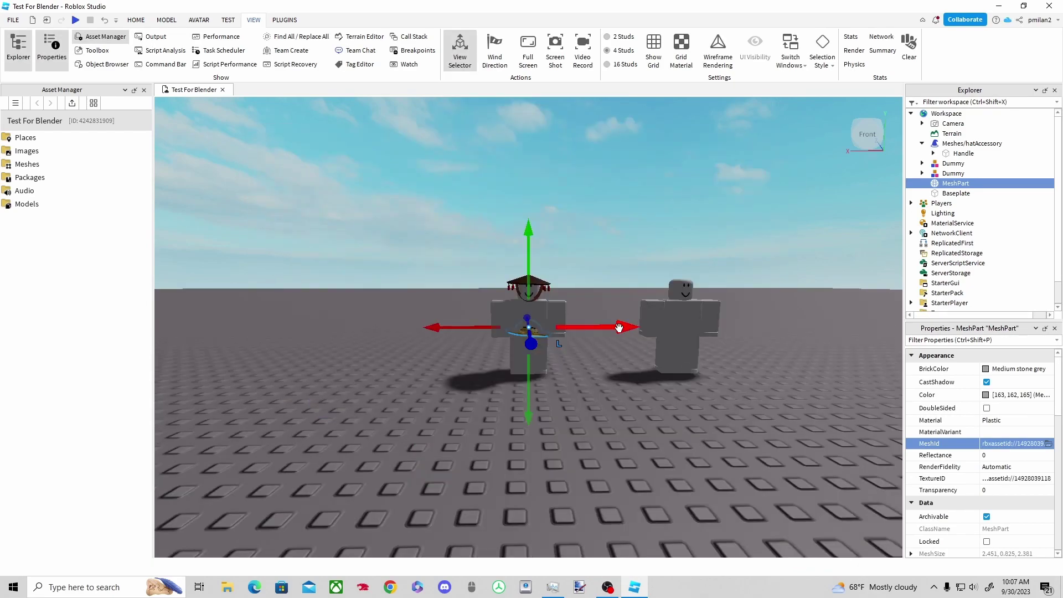
{"action": "left_click_drag", "start_coordinate": [619, 327], "coordinate": [722, 340]}
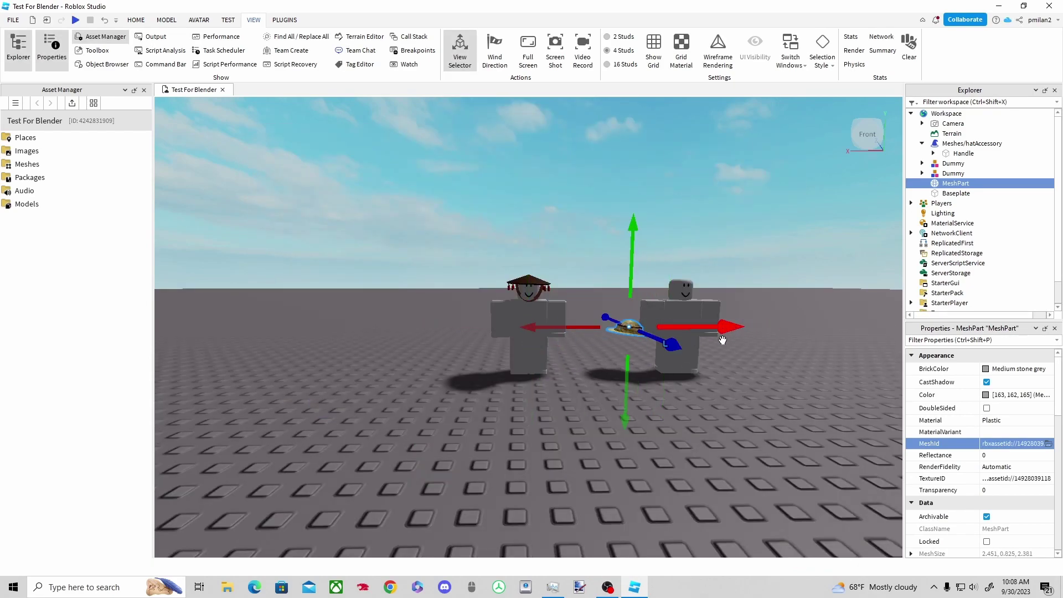
- Upload the hat's texture image as the MeshPart's TextureID and view the textured hat from above
{"action": "left_click", "coordinate": [1004, 478]}
{"action": "left_click", "coordinate": [940, 460]}
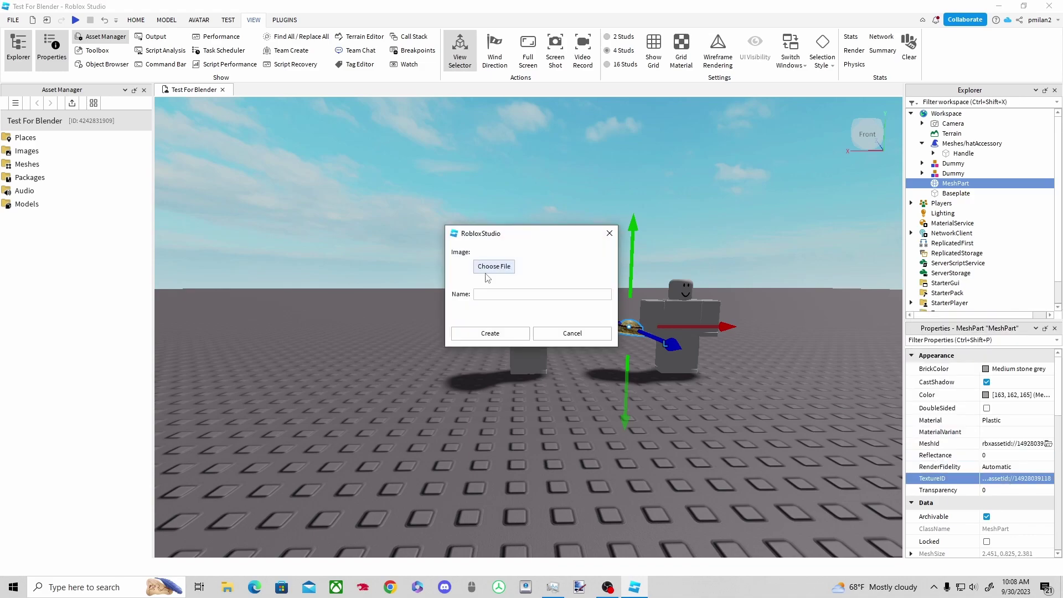
{"action": "left_click", "coordinate": [494, 268]}
{"action": "left_click", "coordinate": [880, 523]}
{"action": "left_click", "coordinate": [518, 333]}
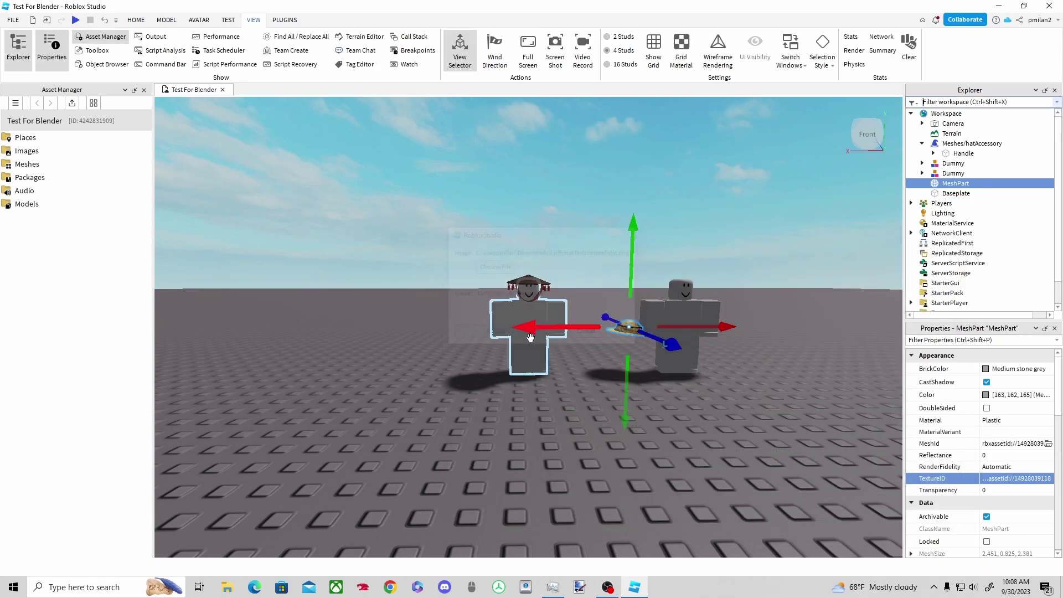
{"action": "middle_click_drag", "start_coordinate": [797, 327], "coordinate": [667, 375]}
{"action": "mouse_move", "coordinate": [667, 374]}
{"action": "right_mouse_down"}
{"action": "mouse_move", "coordinate": [663, 401]}
{"action": "mouse_move", "coordinate": [652, 387]}
{"action": "right_mouse_up"}
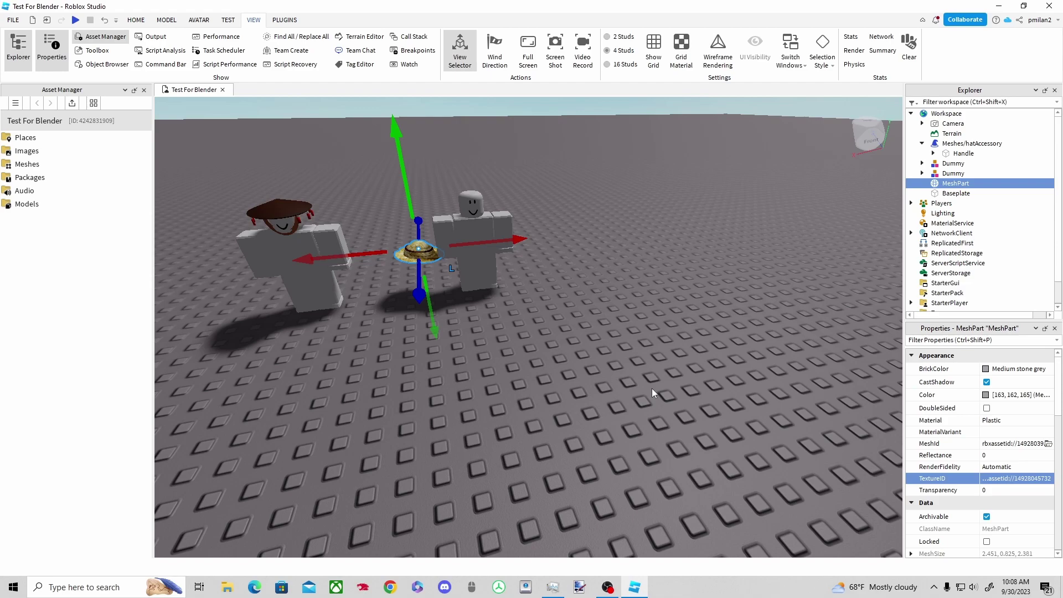
- Align the straw hat MeshPart with the second dummy by setting its position to -8.25, 5.05, -0.1
{"action": "left_click", "coordinate": [478, 232]}
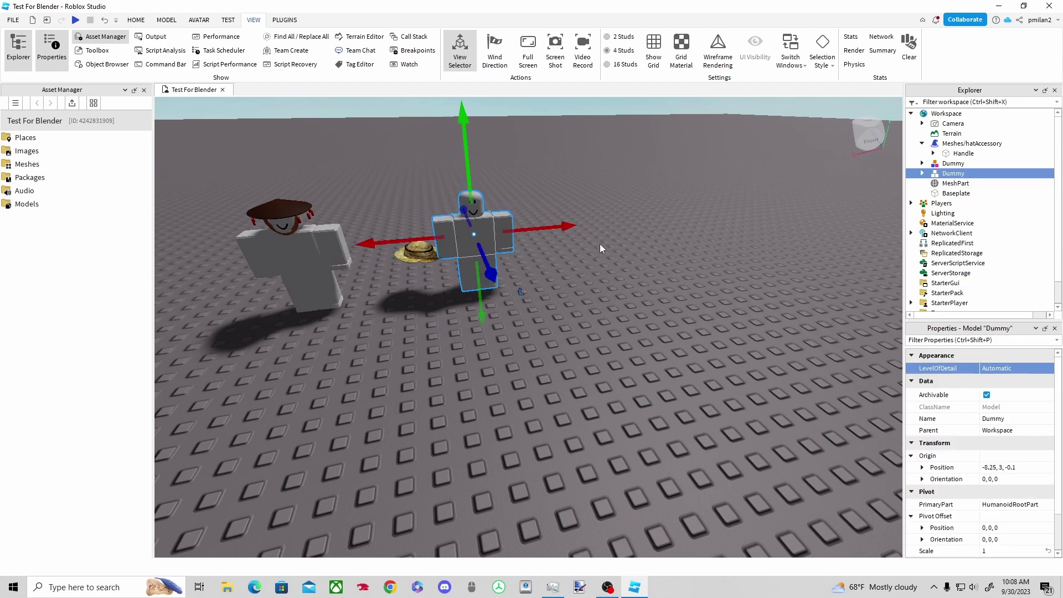
{"action": "scroll", "coordinate": [998, 425], "scroll_direction": "down", "scroll_amount": 2}
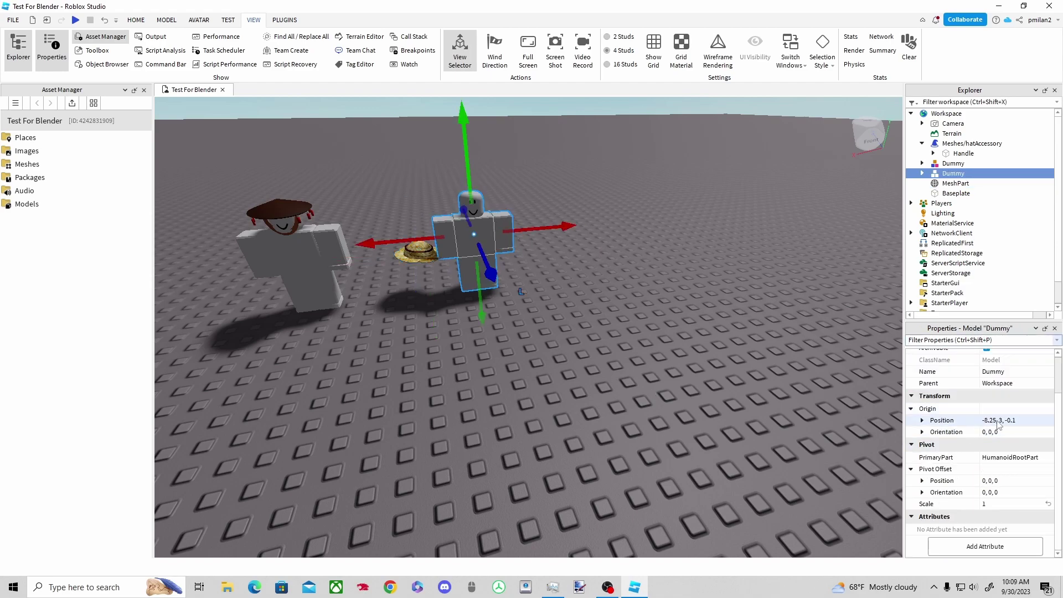
{"action": "left_click", "coordinate": [416, 252]}
{"action": "left_click", "coordinate": [1008, 492]}
{"action": "type", "text": "-8.25, 5.05, -0.1"}
{"action": "key", "text": "Return"}
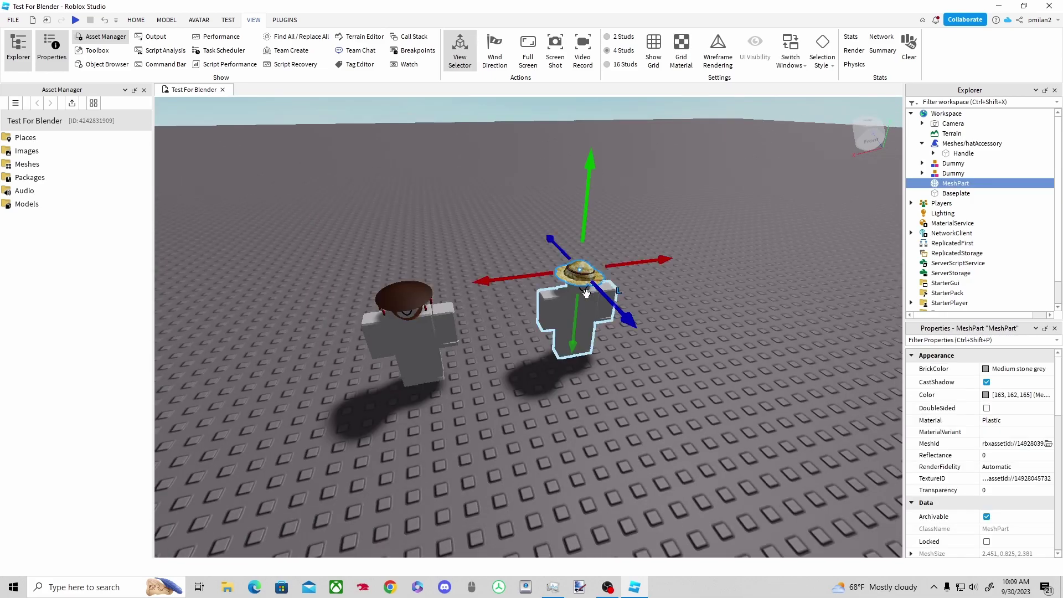
- Nudge the straw hat slightly upward along the Y axis so it sits on top of the second dummy's head
{"action": "scroll", "coordinate": [652, 341], "scroll_direction": "up", "scroll_amount": 5}
{"action": "right_click_drag", "start_coordinate": [624, 333], "coordinate": [750, 352]}
{"action": "middle_click_drag", "start_coordinate": [750, 352], "coordinate": [766, 404]}
{"action": "left_click_drag", "start_coordinate": [537, 244], "coordinate": [539, 228]}
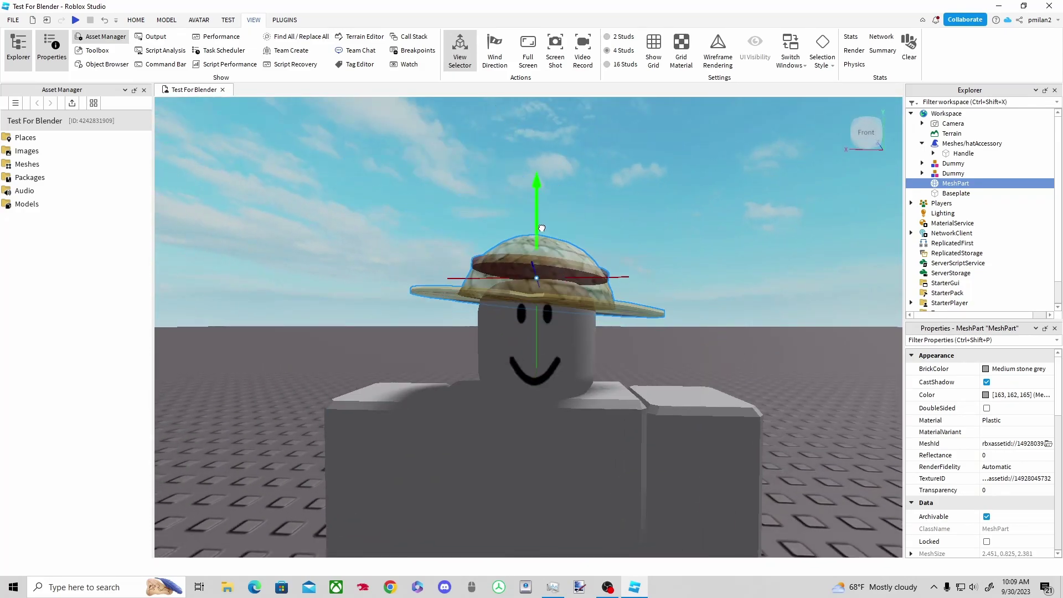
{"action": "left_click", "coordinate": [620, 201]}
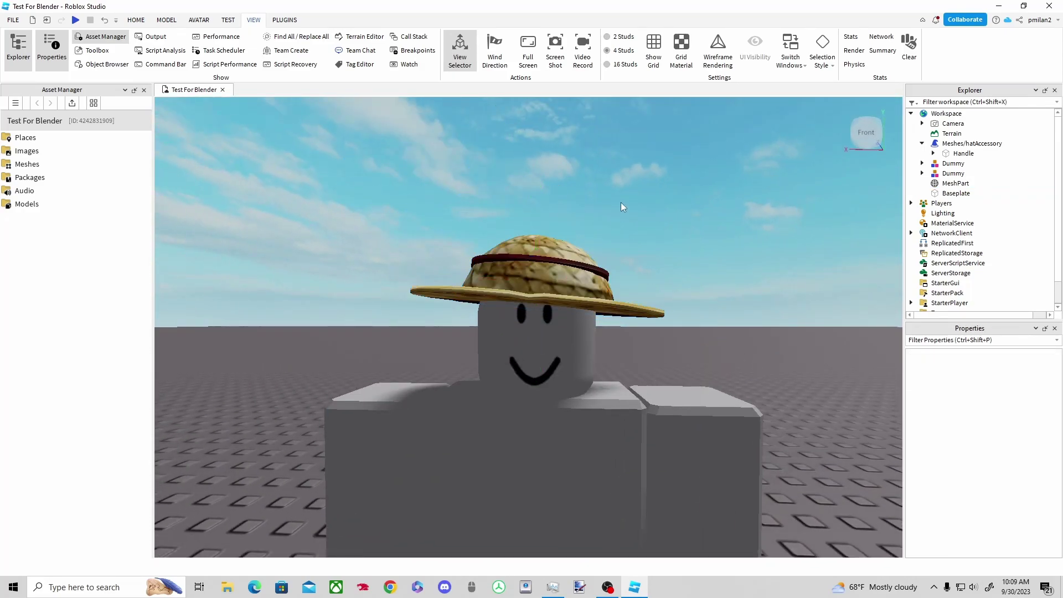
- Rename the hat's MeshPart as Luffy Hat
{"action": "left_click", "coordinate": [965, 184]}
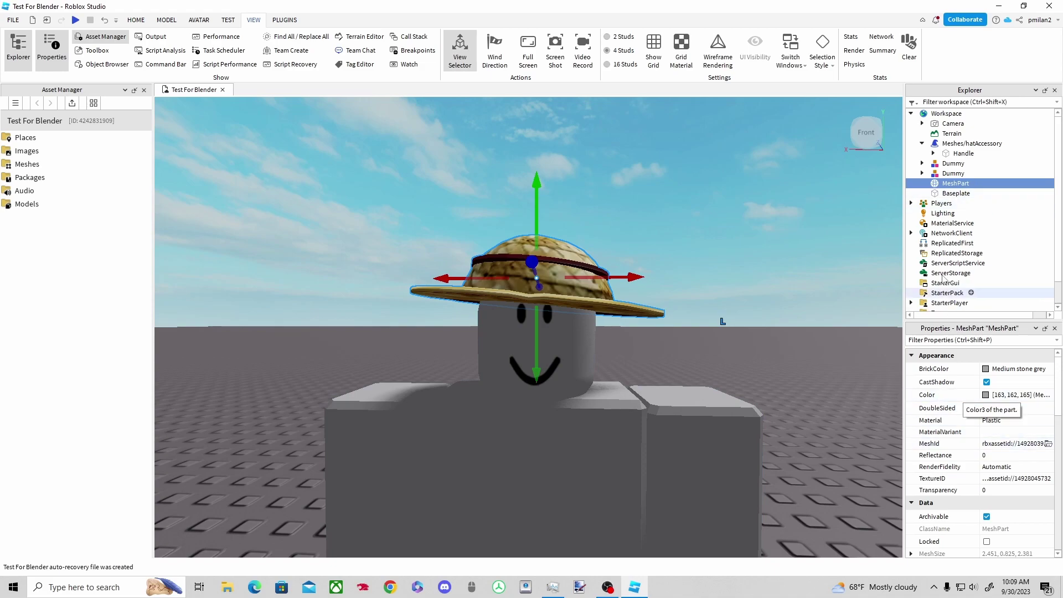
{"action": "right_click", "coordinate": [956, 184]}
{"action": "left_click", "coordinate": [939, 183]}
{"action": "left_click", "coordinate": [978, 339]}
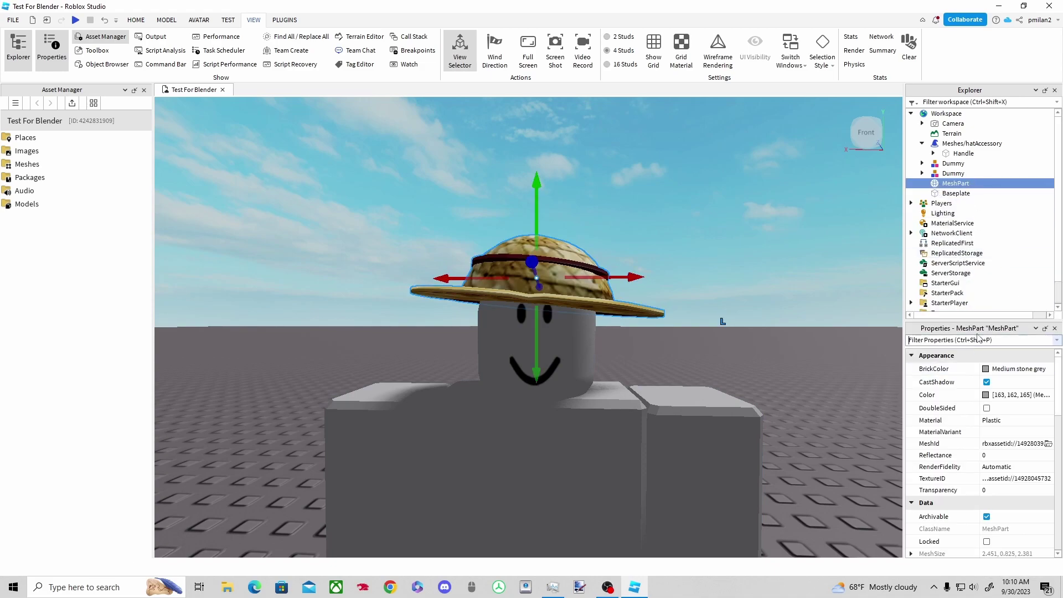
{"action": "scroll", "coordinate": [1006, 393], "scroll_direction": "down", "scroll_amount": 5}
{"action": "scroll", "coordinate": [1003, 410], "scroll_direction": "up", "scroll_amount": 5}
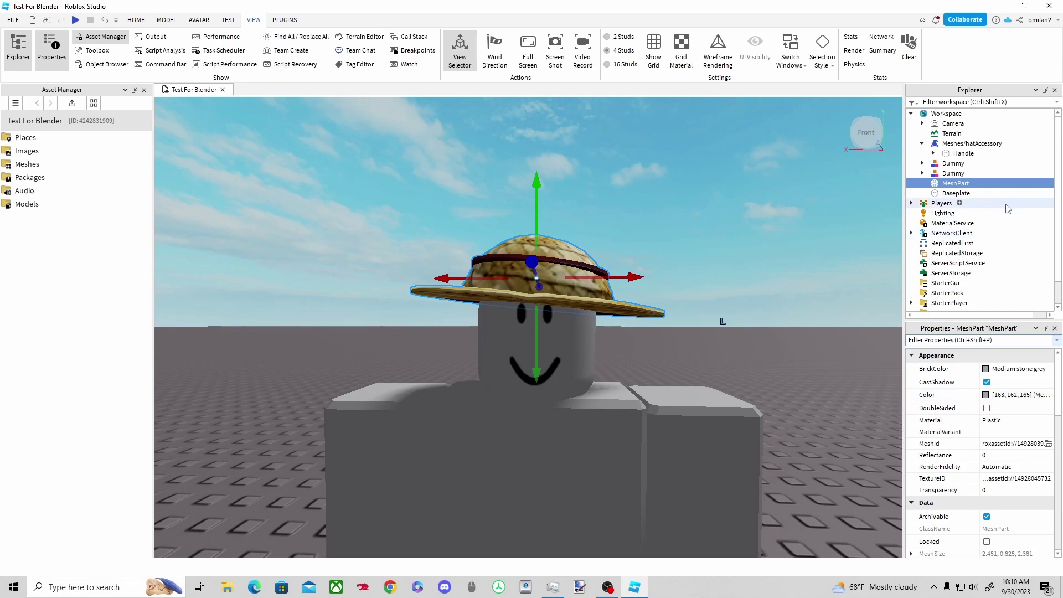
{"action": "right_click", "coordinate": [936, 185]}
{"action": "left_click", "coordinate": [939, 264]}
{"action": "type", "text": "Luffy Hat"}
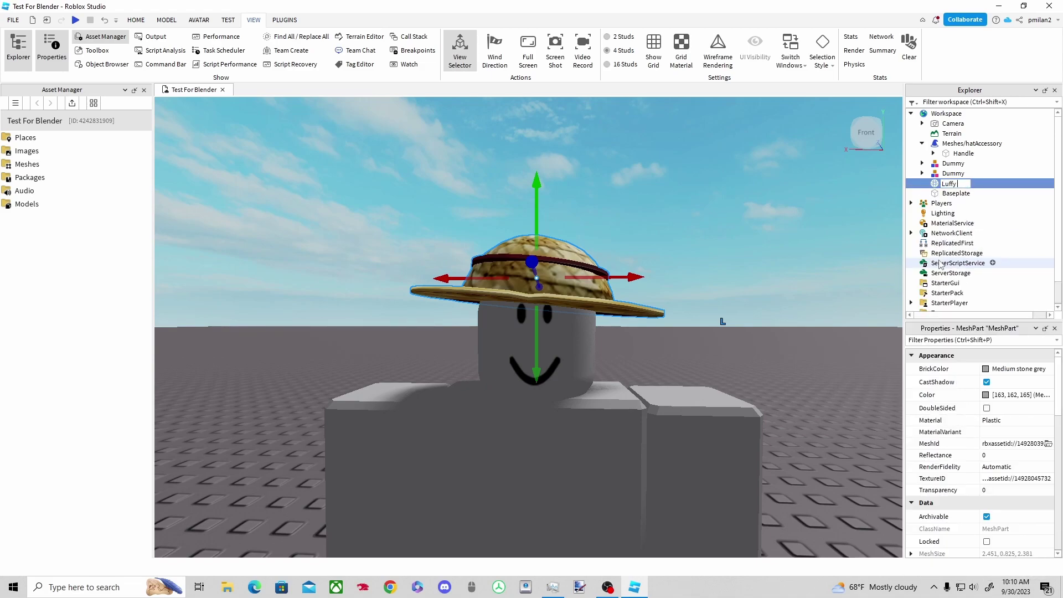
{"action": "key", "text": "Return"}
- Generate an accessory from Luffy Hat with Asset Creator, aligned to the second dummy and fitted for the Classic character type, and close the plugin
{"action": "left_click", "coordinate": [284, 20]}
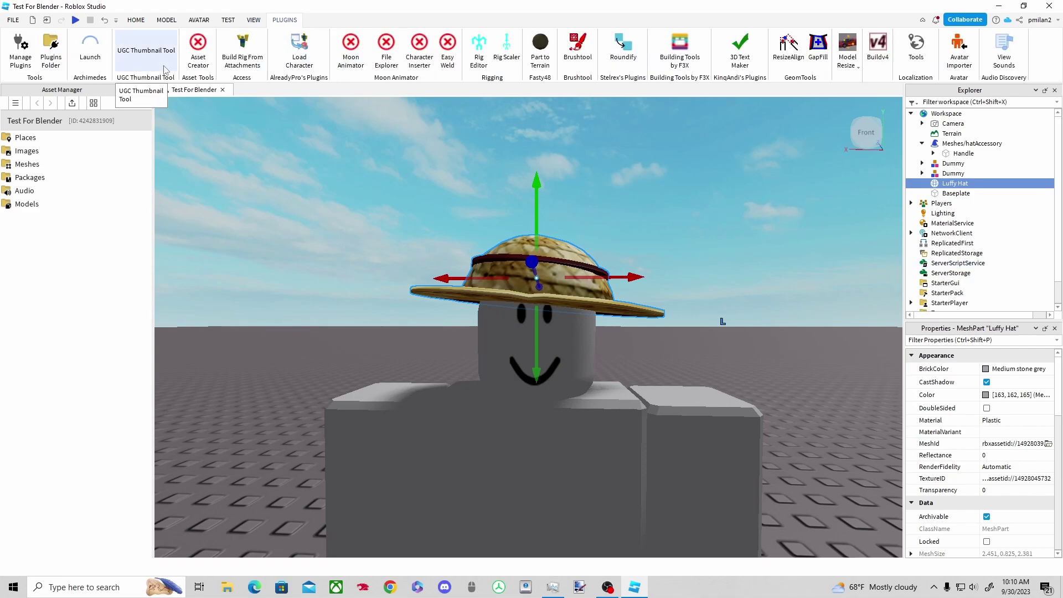
{"action": "left_click", "coordinate": [198, 53]}
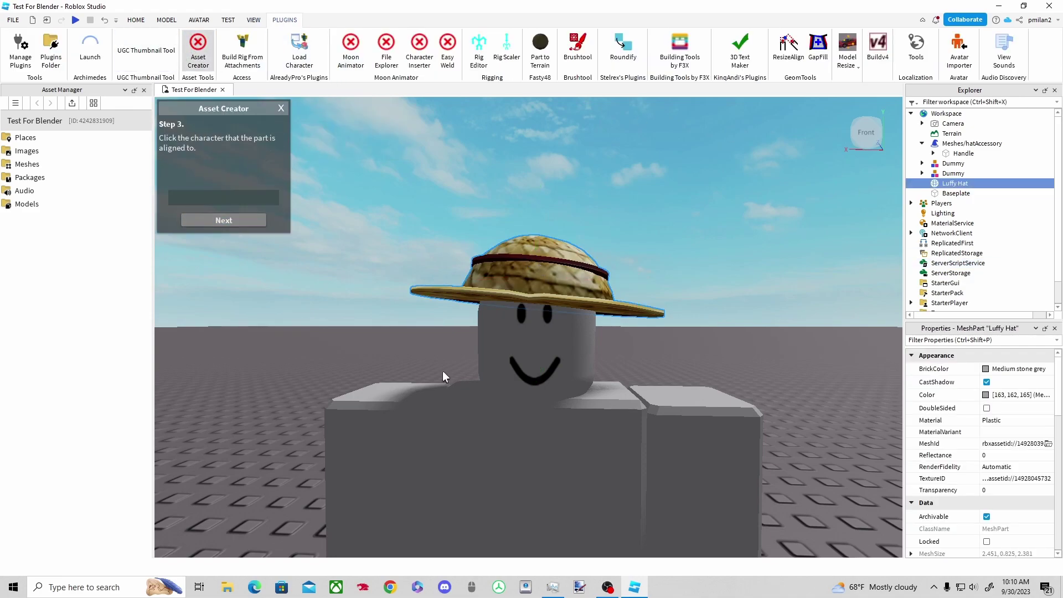
{"action": "left_click", "coordinate": [443, 372]}
{"action": "left_click", "coordinate": [254, 224]}
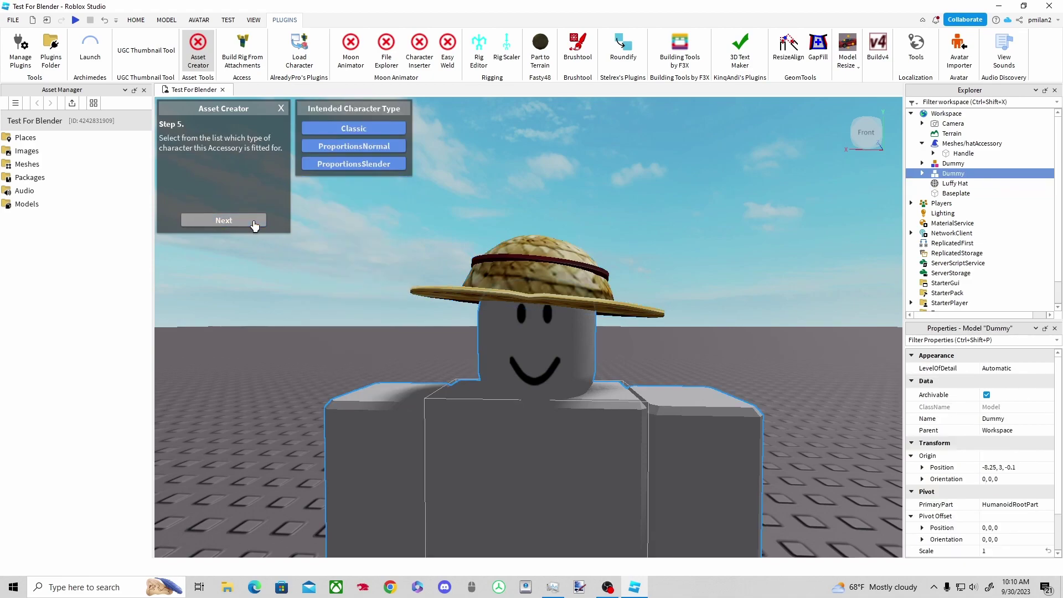
{"action": "left_click", "coordinate": [340, 129]}
{"action": "left_click", "coordinate": [207, 223]}
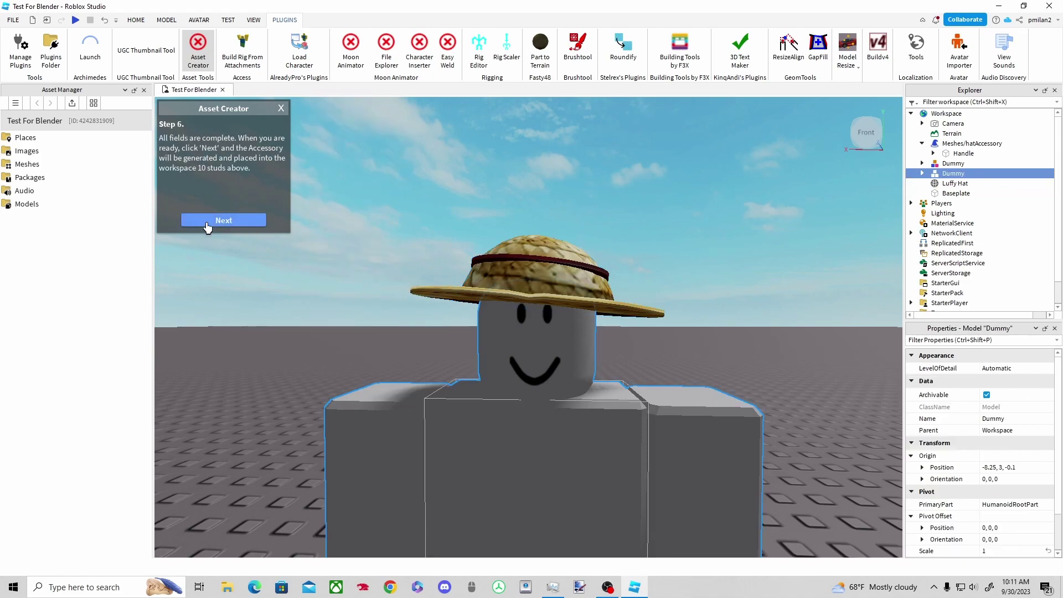
{"action": "left_click", "coordinate": [207, 225]}
{"action": "scroll", "coordinate": [541, 215], "scroll_direction": "down", "scroll_amount": 5}
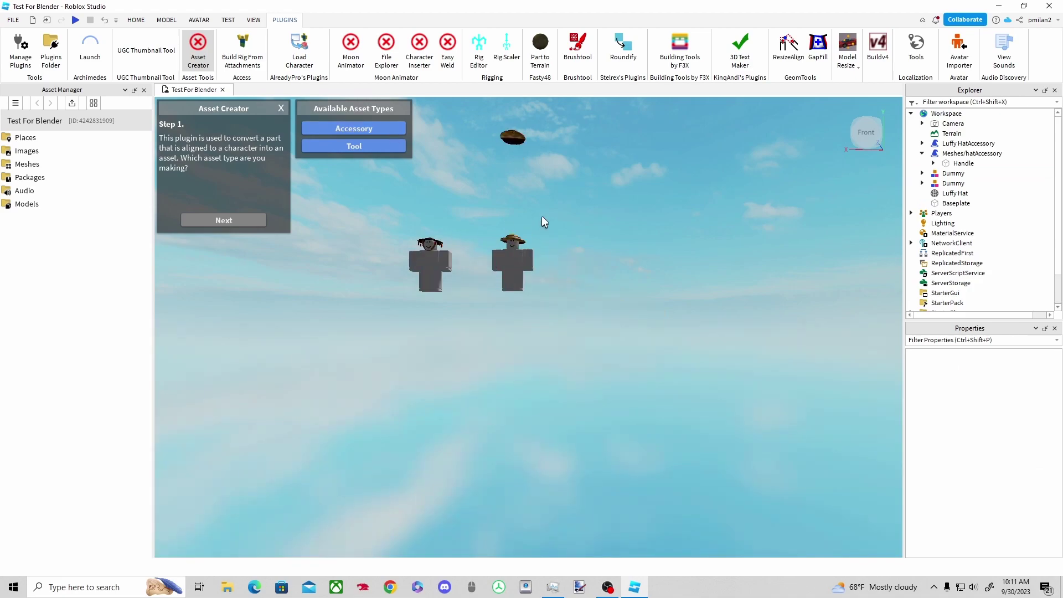
{"action": "middle_click_drag", "start_coordinate": [542, 215], "coordinate": [546, 260]}
{"action": "scroll", "coordinate": [546, 260], "scroll_direction": "up", "scroll_amount": 2}
{"action": "left_click", "coordinate": [281, 108]}
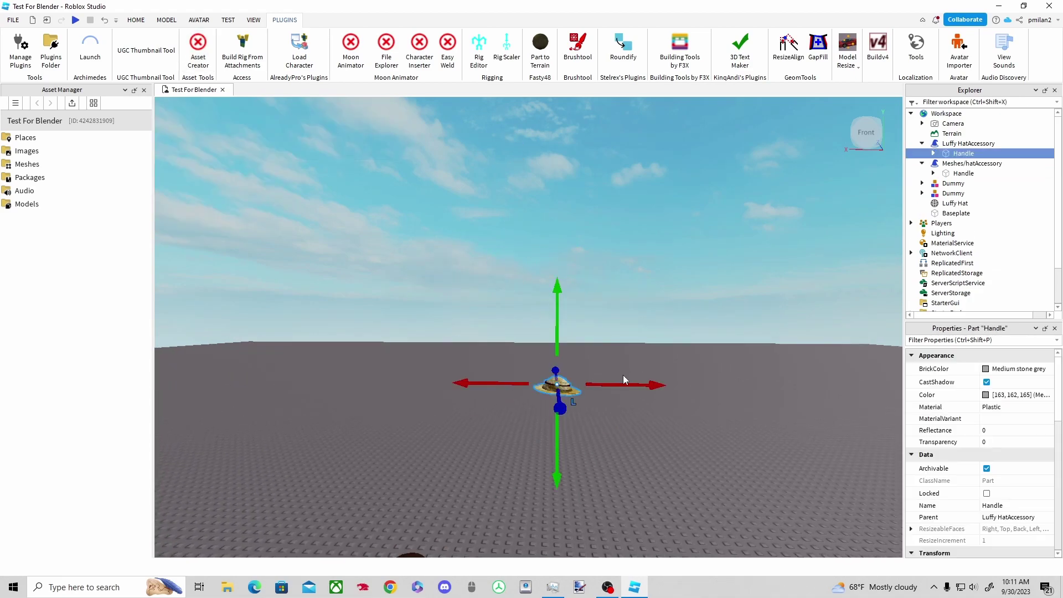
- Duplicate the second dummy and place the bare copy beside it, away from the first dummy
{"action": "scroll", "coordinate": [822, 261], "scroll_direction": "down", "scroll_amount": 3}
{"action": "left_click", "coordinate": [662, 481]}
{"action": "right_click", "coordinate": [959, 193]}
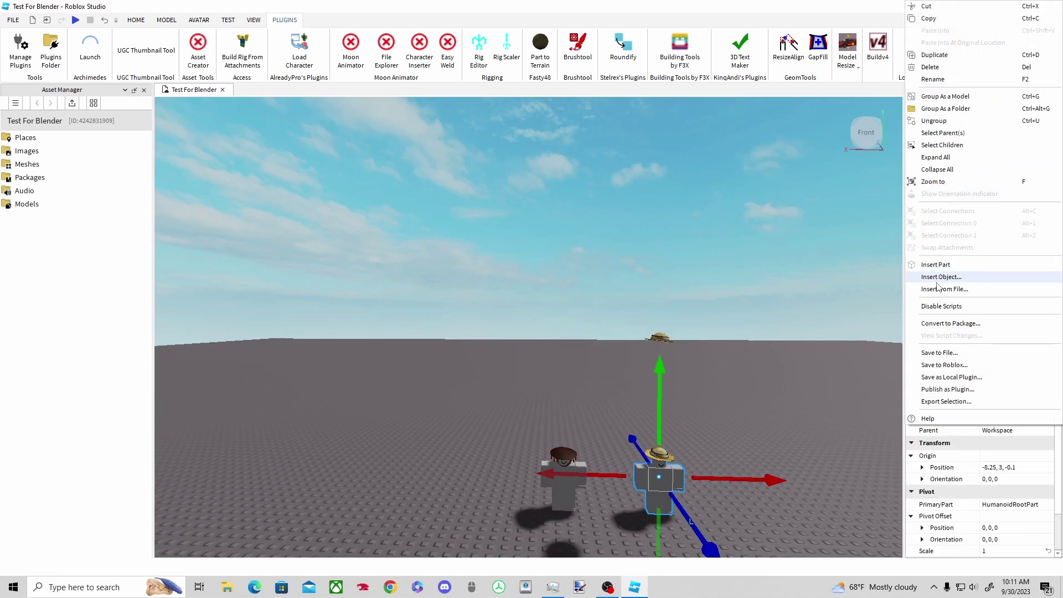
{"action": "left_click", "coordinate": [934, 59]}
{"action": "left_click", "coordinate": [687, 334]}
- Parent Luffy HatAccessory to the duplicated dummy so that it wears the hat
{"action": "left_click", "coordinate": [969, 143]}
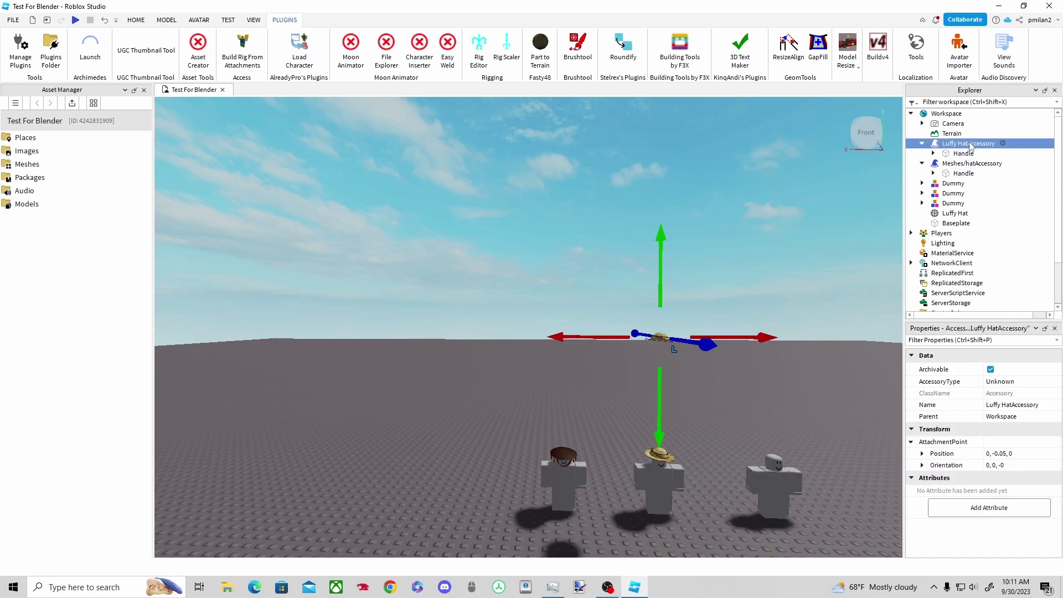
{"action": "left_click", "coordinate": [949, 204]}
{"action": "left_click", "coordinate": [923, 204]}
{"action": "left_click_drag", "start_coordinate": [963, 144], "coordinate": [953, 203]}
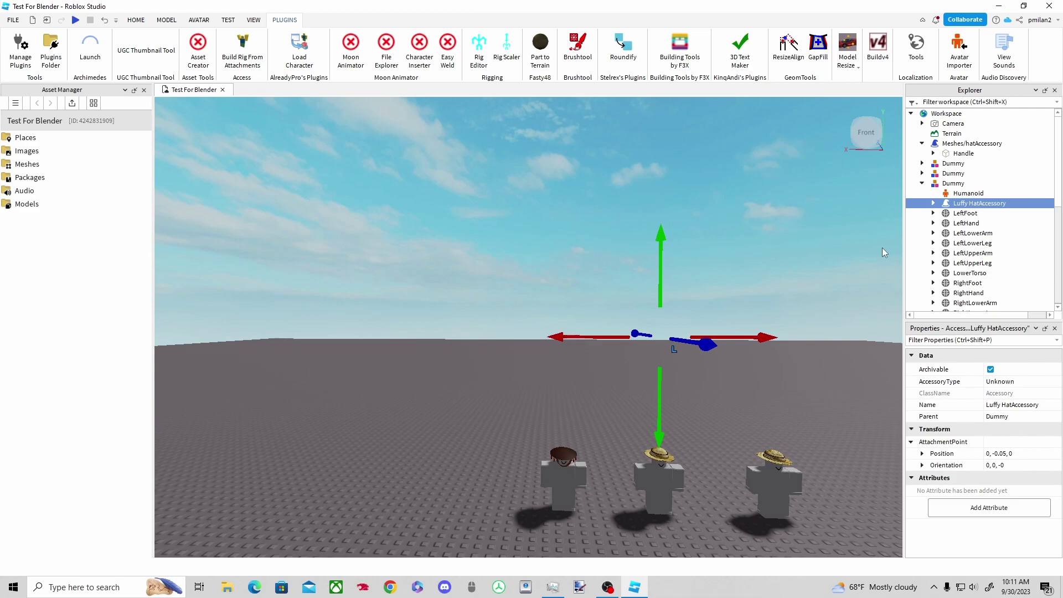
- Examine up close how the straw hat fits on the second dummy and on the duplicated dummy
{"action": "left_click", "coordinate": [658, 470]}
{"action": "key", "text": "f"}
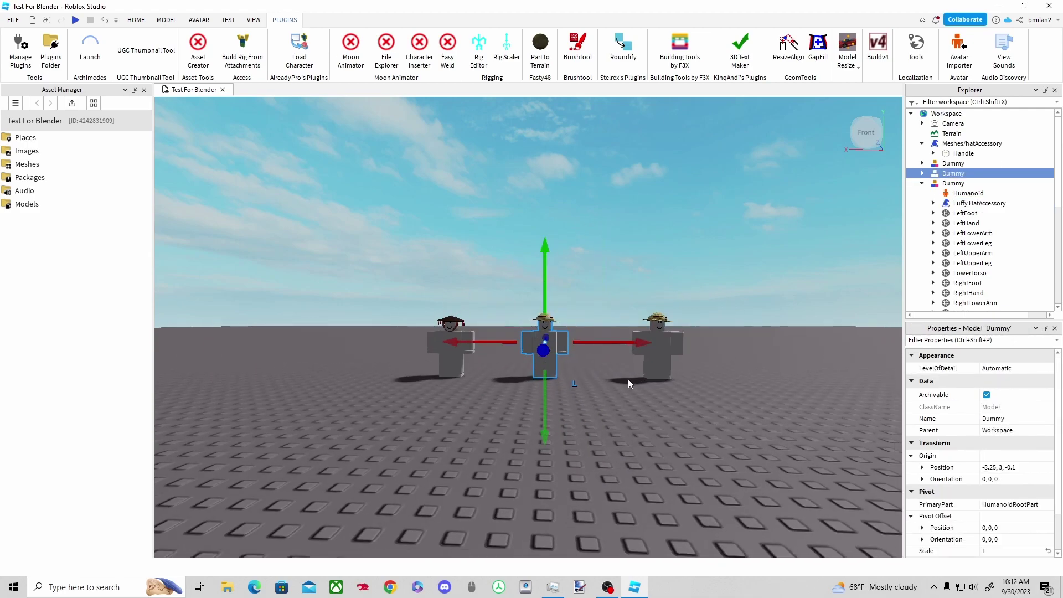
{"action": "left_click", "coordinate": [650, 347]}
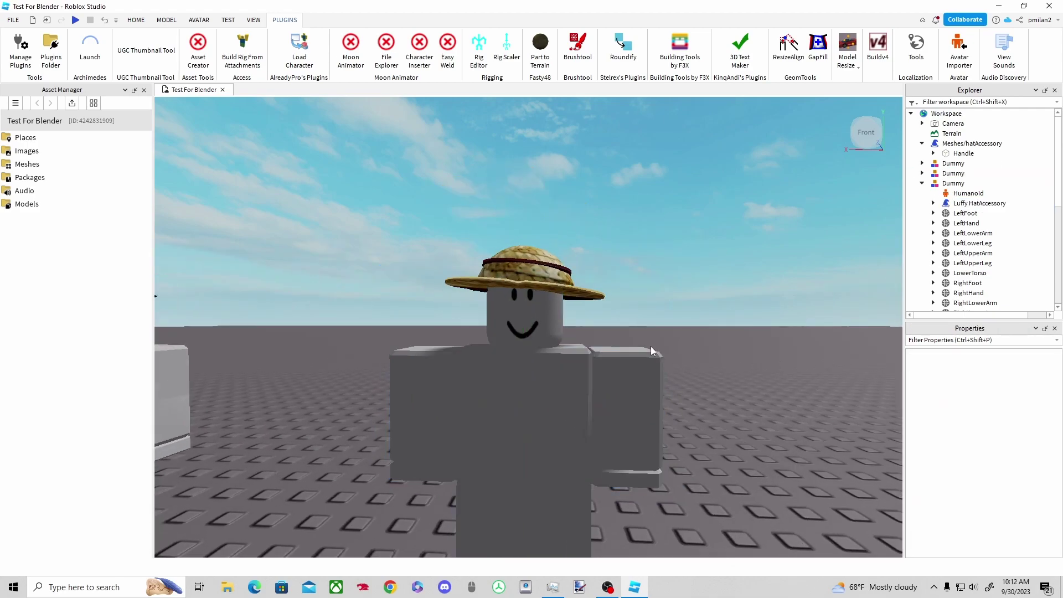
{"action": "left_click", "coordinate": [523, 276]}
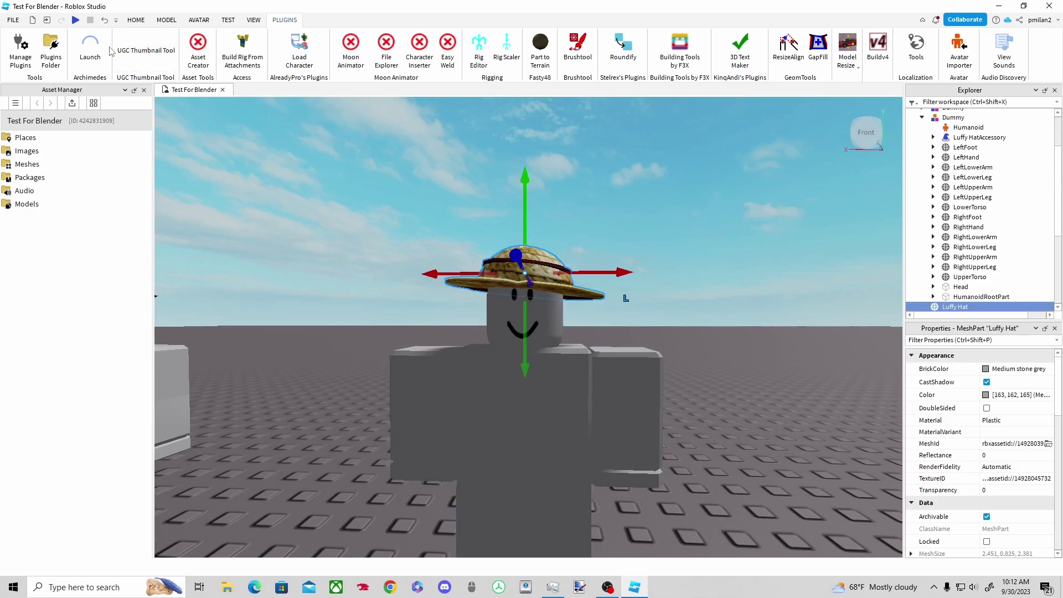
{"action": "left_click", "coordinate": [375, 214]}
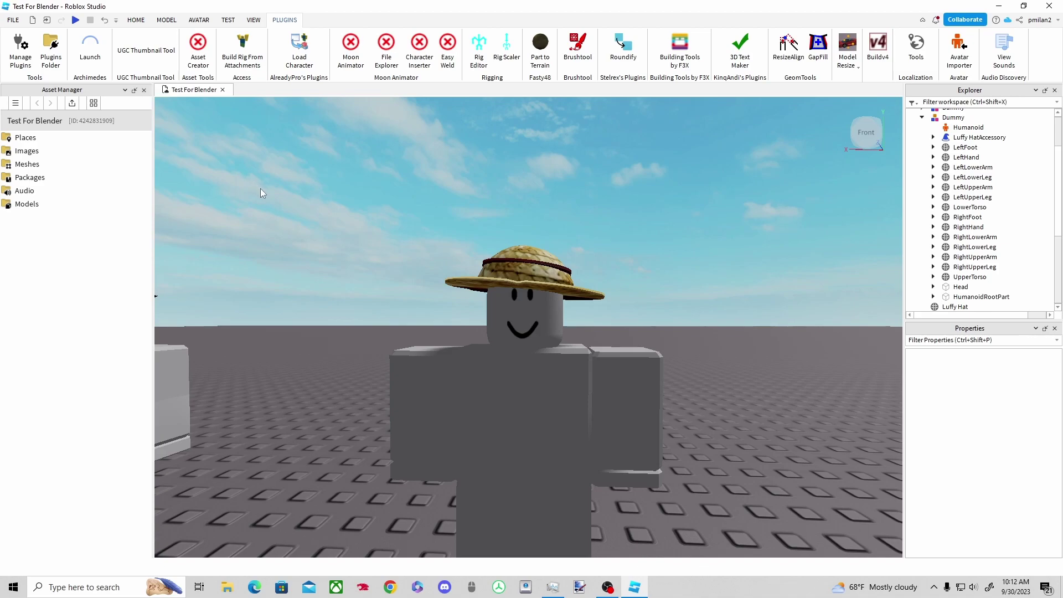
{"action": "left_click", "coordinate": [504, 268]}
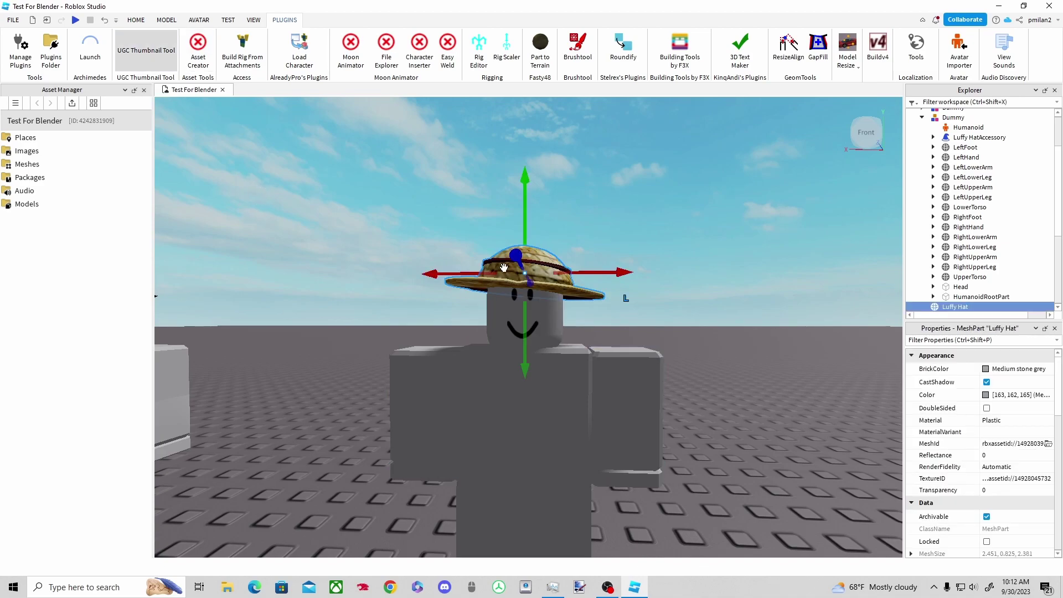
{"action": "scroll", "coordinate": [974, 194], "scroll_direction": "up", "scroll_amount": 3}
{"action": "left_click", "coordinate": [968, 144]}
{"action": "scroll", "coordinate": [792, 216], "scroll_direction": "up", "scroll_amount": 3}
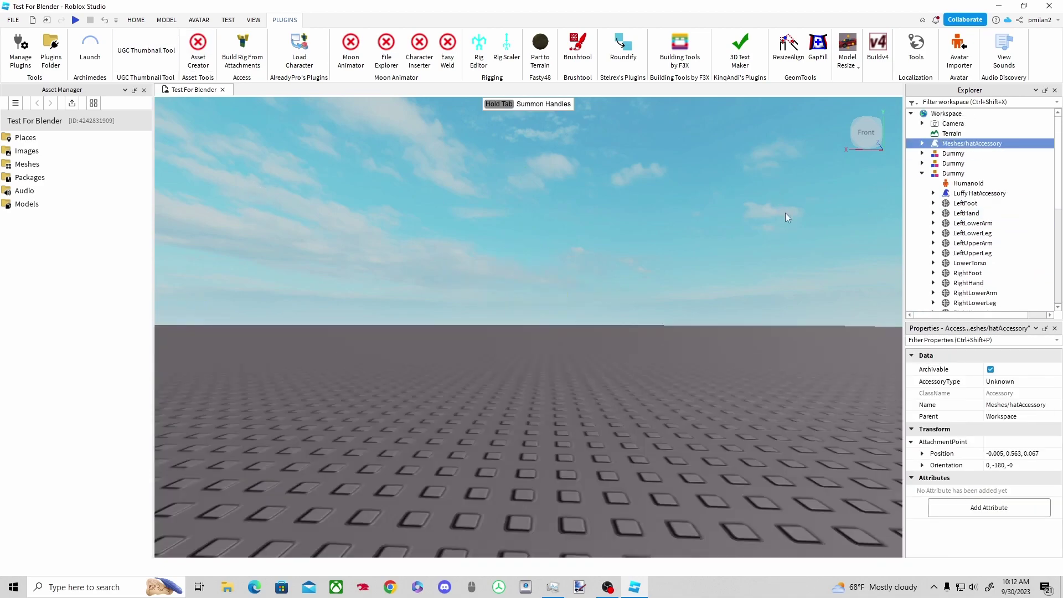
{"action": "scroll", "coordinate": [775, 217], "scroll_direction": "down", "scroll_amount": 8}
{"action": "left_click", "coordinate": [334, 241]}
{"action": "key", "text": "f"}
{"action": "scroll", "coordinate": [615, 363], "scroll_direction": "down", "scroll_amount": 5}
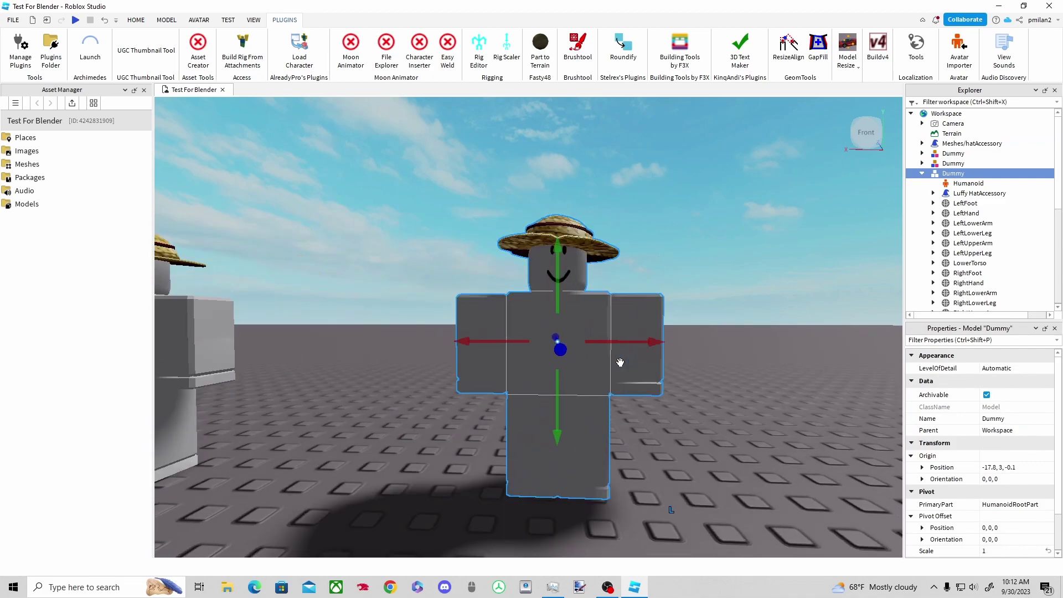
- Set up the thumbnail camera for the duplicated dummy's Luffy HatAccessory with UGC Thumbnail Tool, resetting the view and accepting it
{"action": "left_click", "coordinate": [963, 144]}
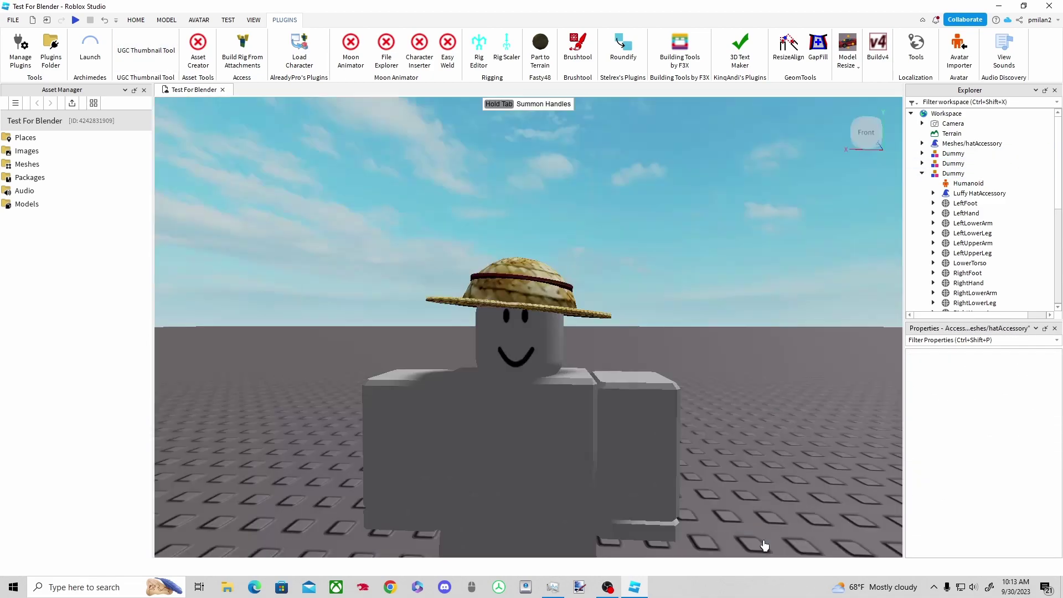
{"action": "left_click", "coordinate": [922, 144]}
{"action": "scroll", "coordinate": [961, 148], "scroll_direction": "down", "scroll_amount": 2}
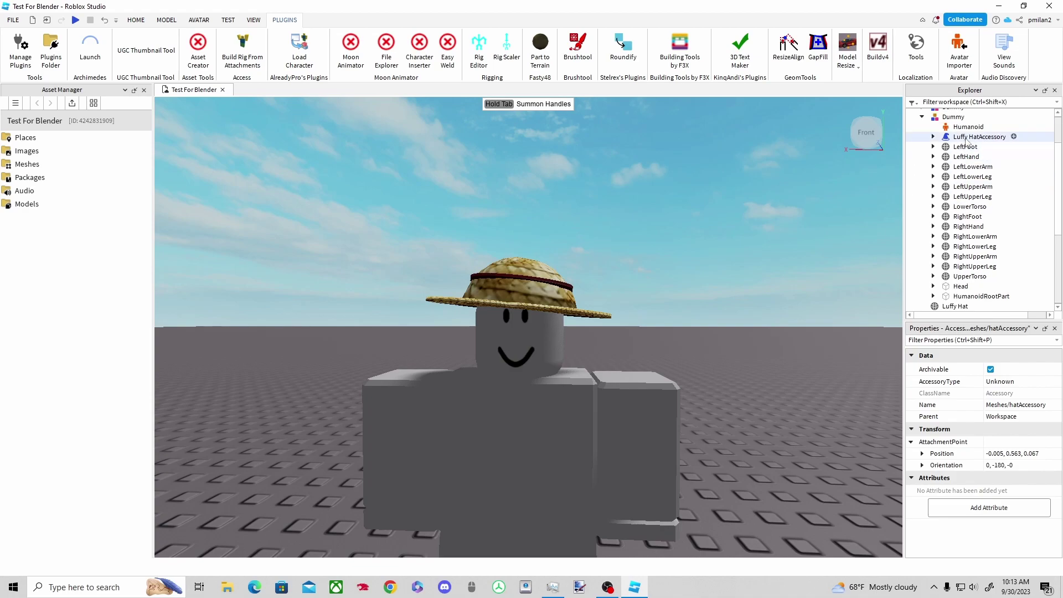
{"action": "left_click", "coordinate": [966, 138]}
{"action": "left_click", "coordinate": [146, 51]}
{"action": "right_click_drag", "start_coordinate": [723, 391], "coordinate": [698, 365]}
{"action": "left_click", "coordinate": [805, 543]}
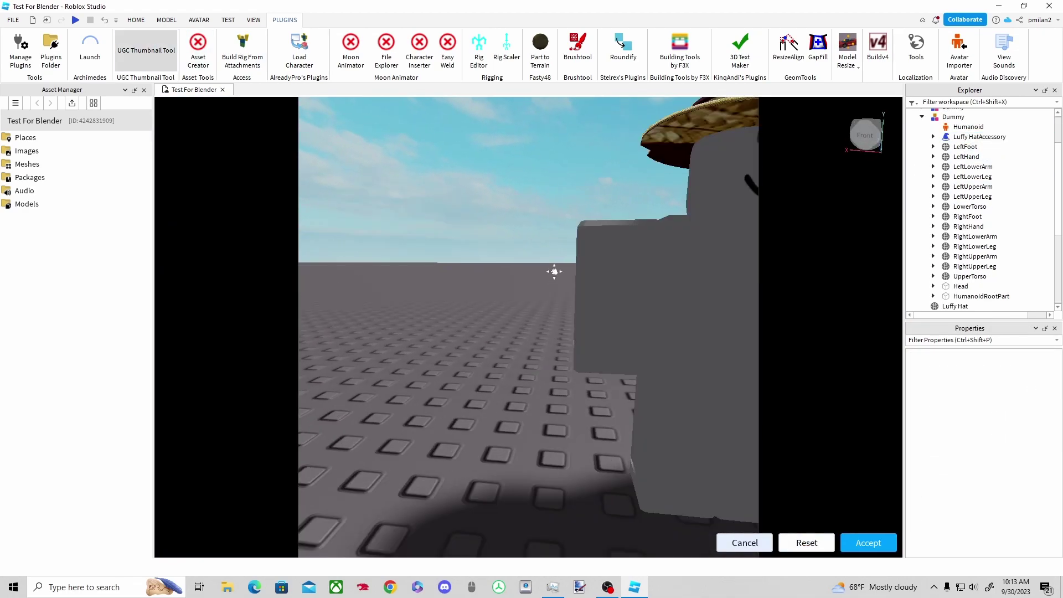
{"action": "left_click", "coordinate": [860, 544]}
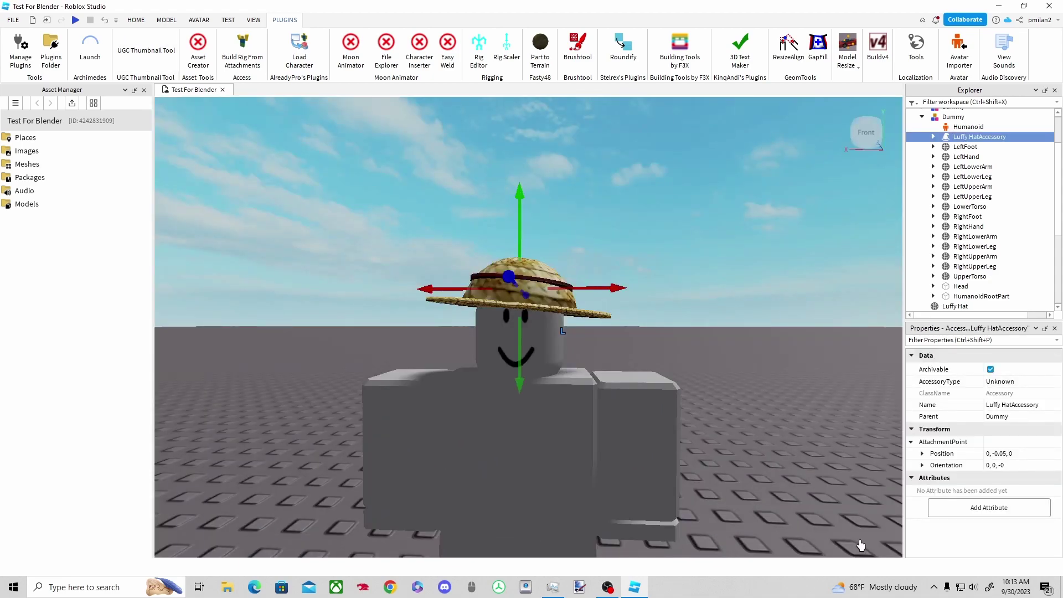
- Compare the loose Luffy Hat mesh on the second dummy with the accessory worn by the duplicated dummy
{"action": "scroll", "coordinate": [671, 290], "scroll_direction": "down", "scroll_amount": 10}
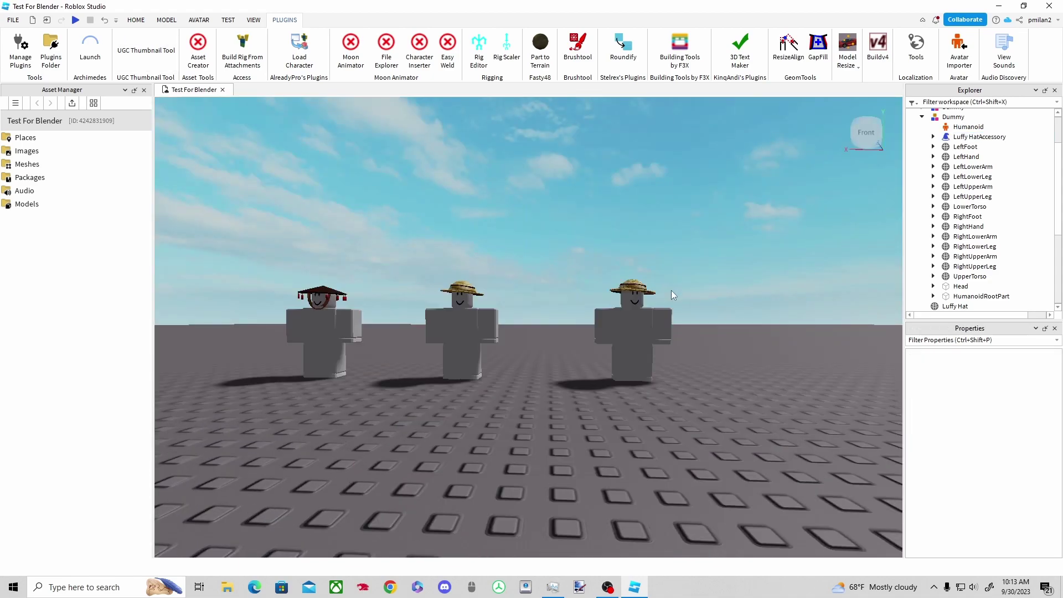
{"action": "left_click", "coordinate": [407, 366]}
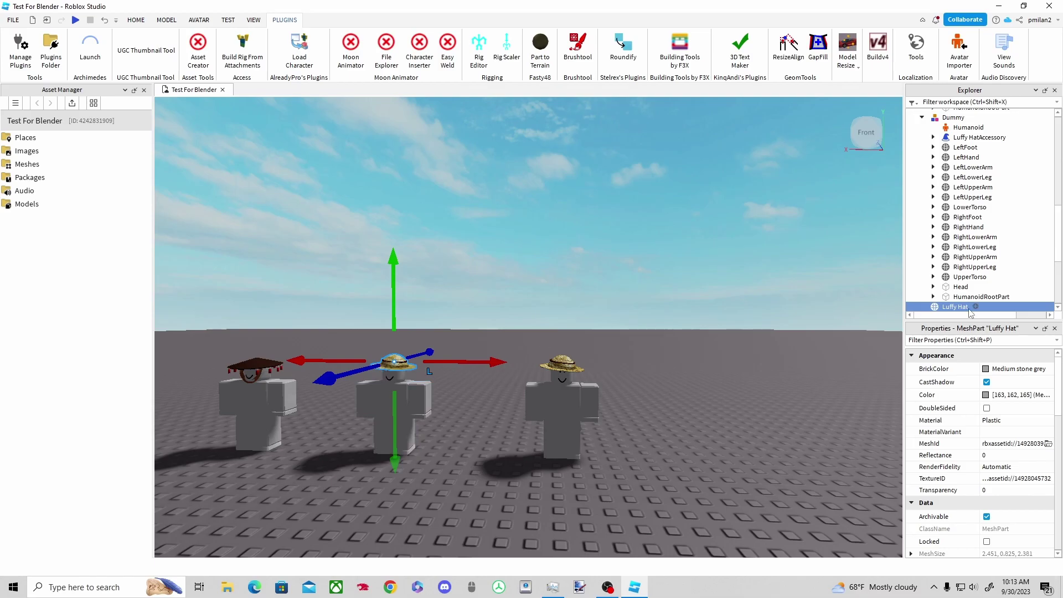
{"action": "left_click", "coordinate": [562, 426]}
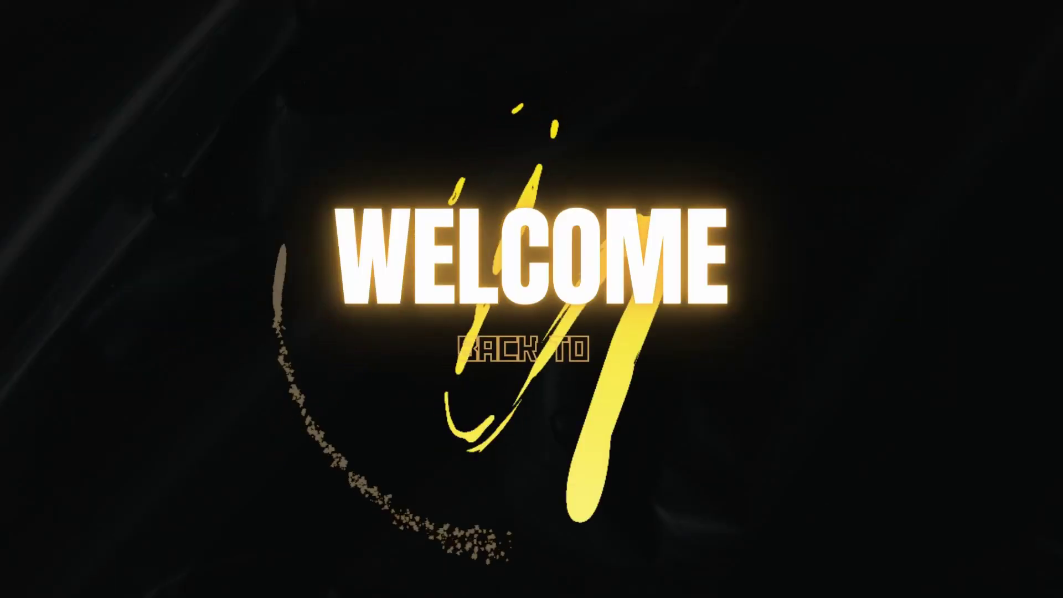